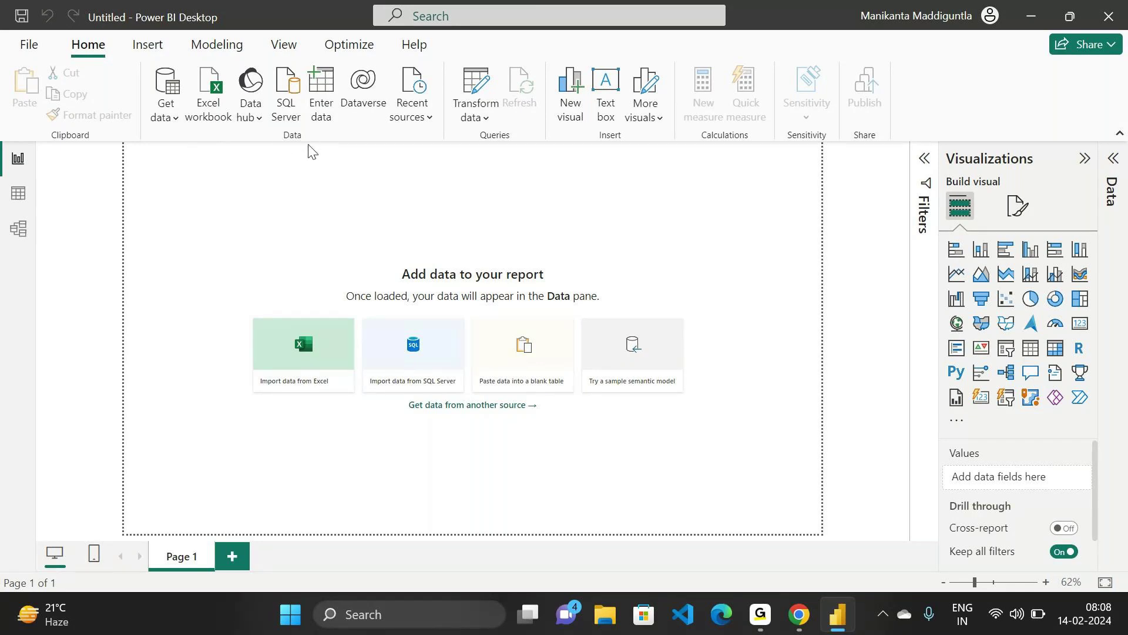
- Look through the full list of available data sources and connect to an Excel Workbook source
click(179, 127)
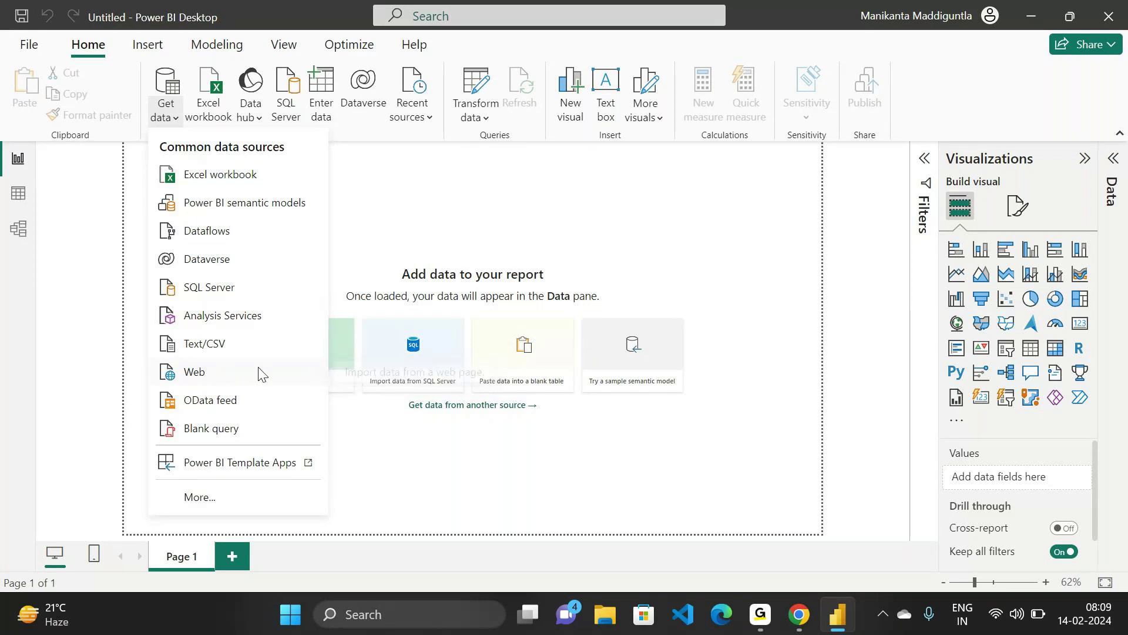
click(212, 499)
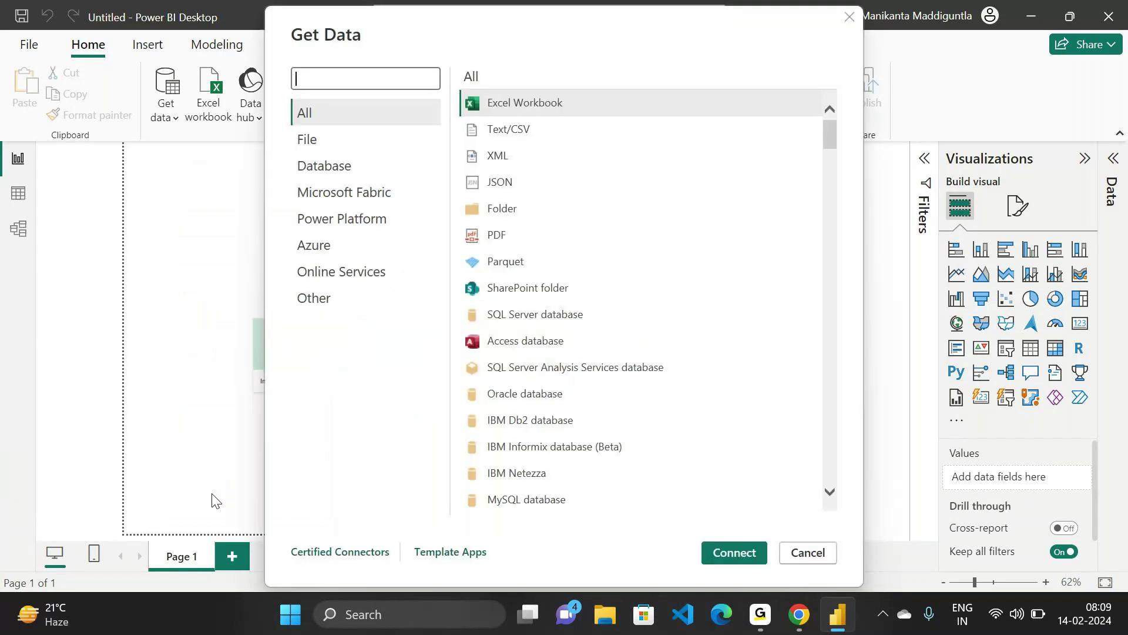
scroll(635, 367, down, 10)
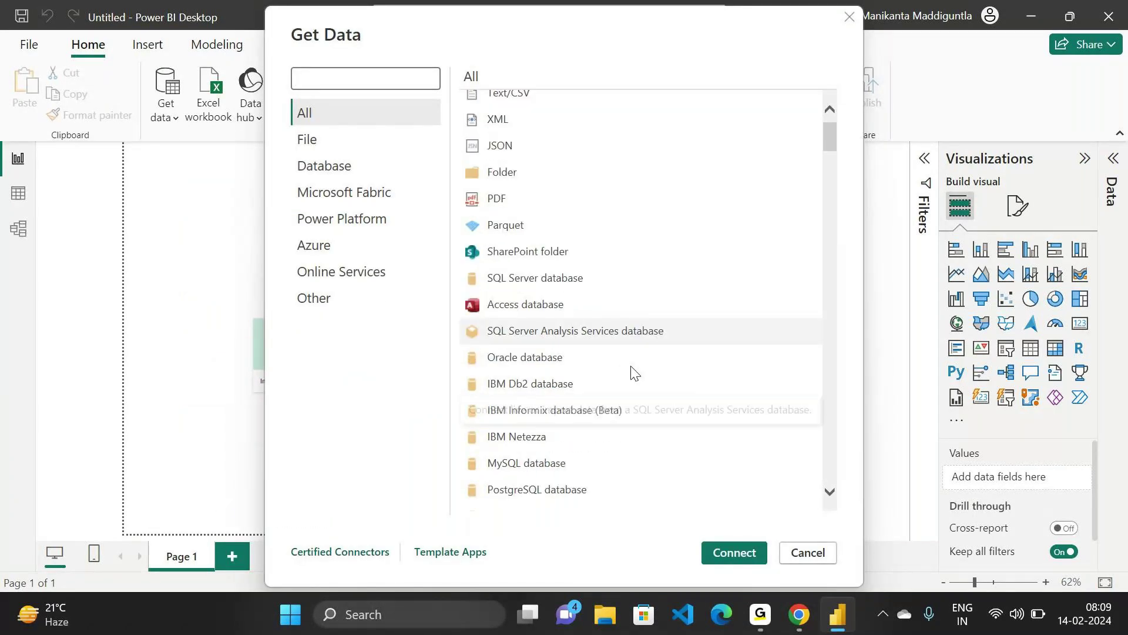
scroll(633, 372, down, 5)
scroll(631, 371, down, 7)
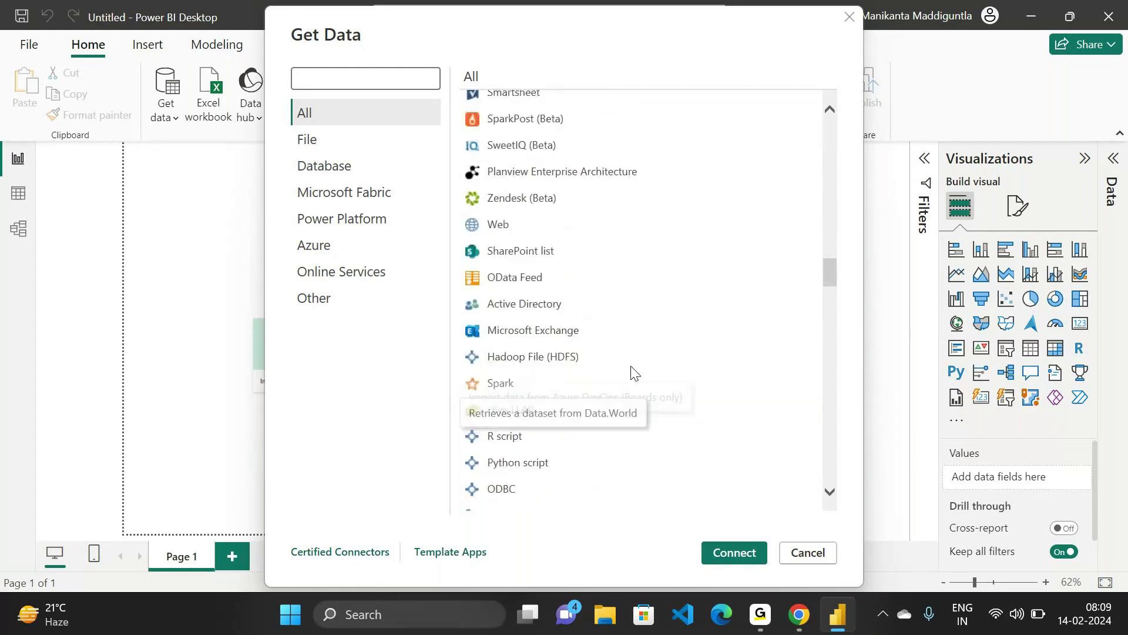
scroll(632, 370, up, 20)
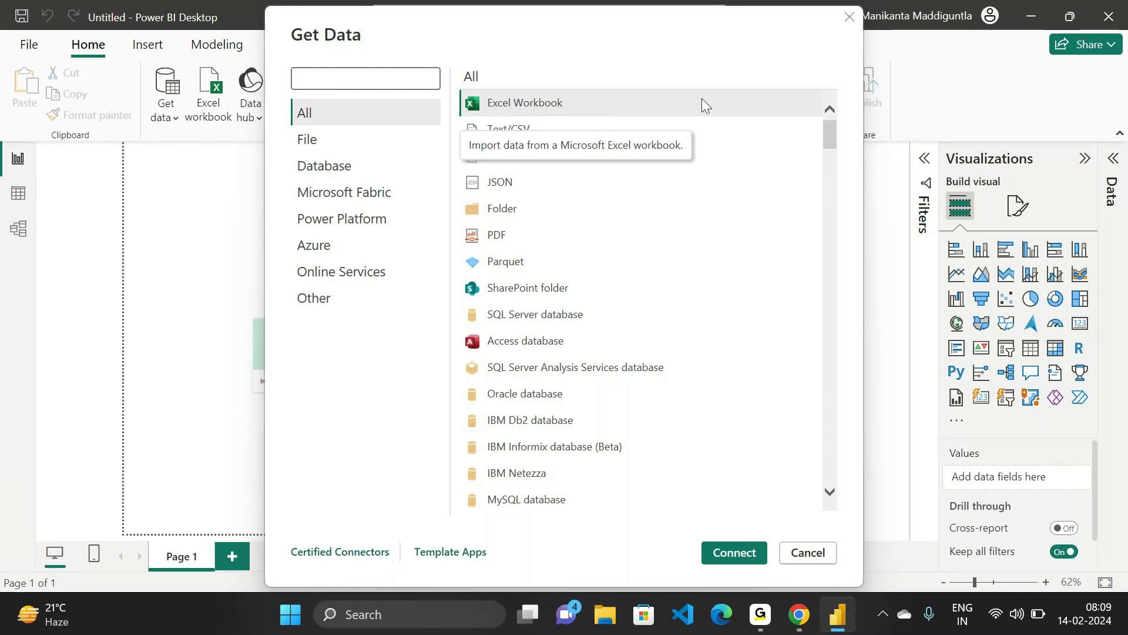
click(675, 104)
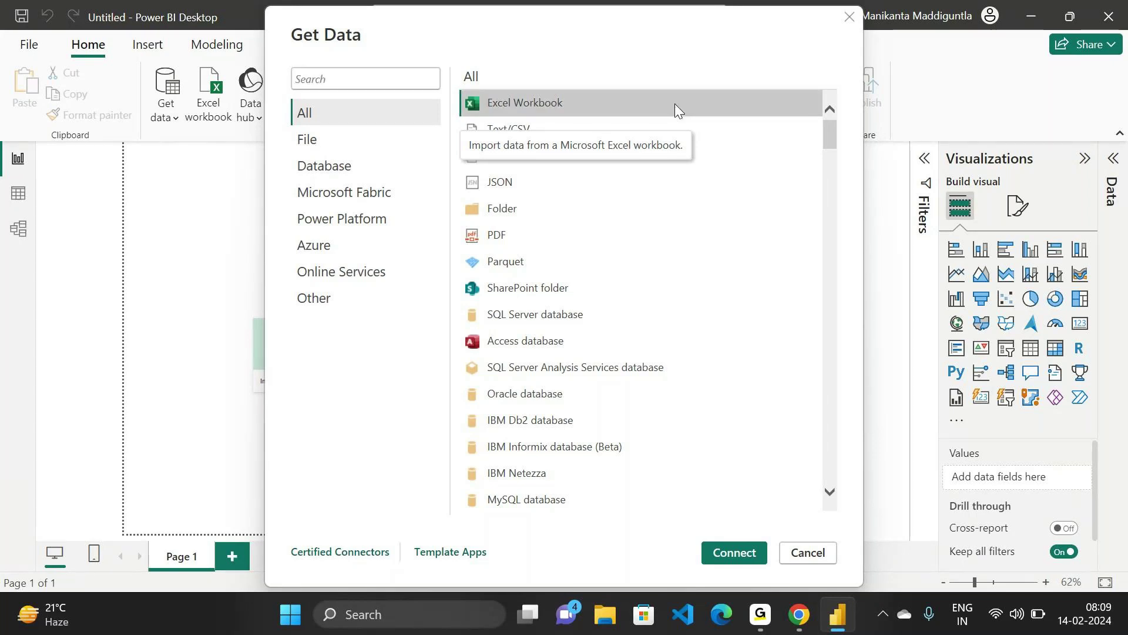
click(740, 551)
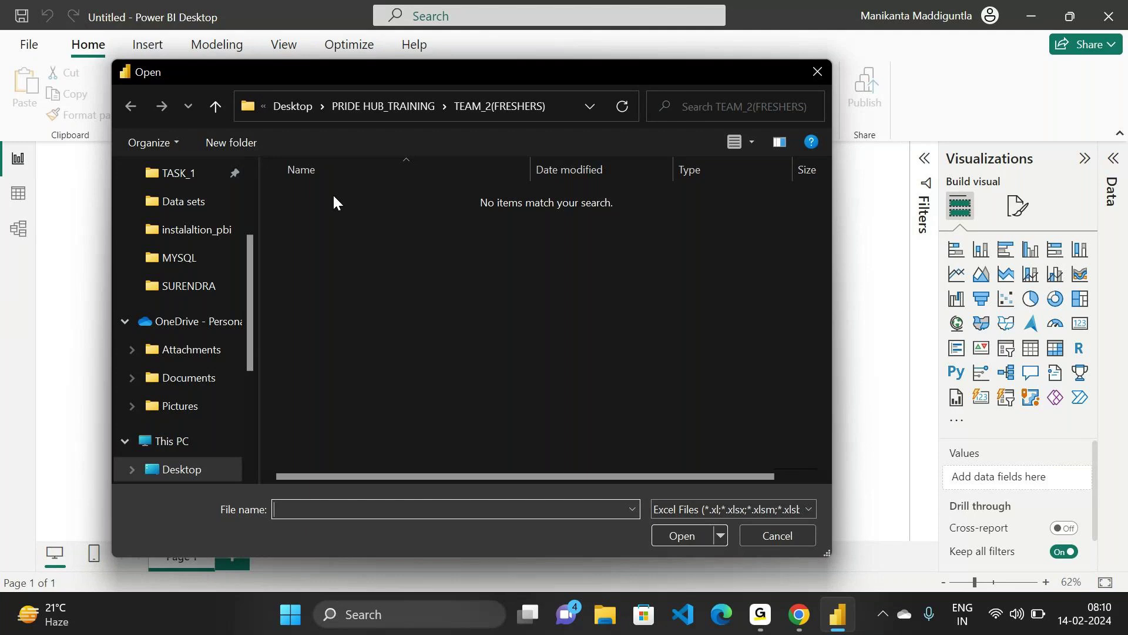
- Go to the Data sets folder on the Desktop in the file chooser
drag(485, 68, 654, 52)
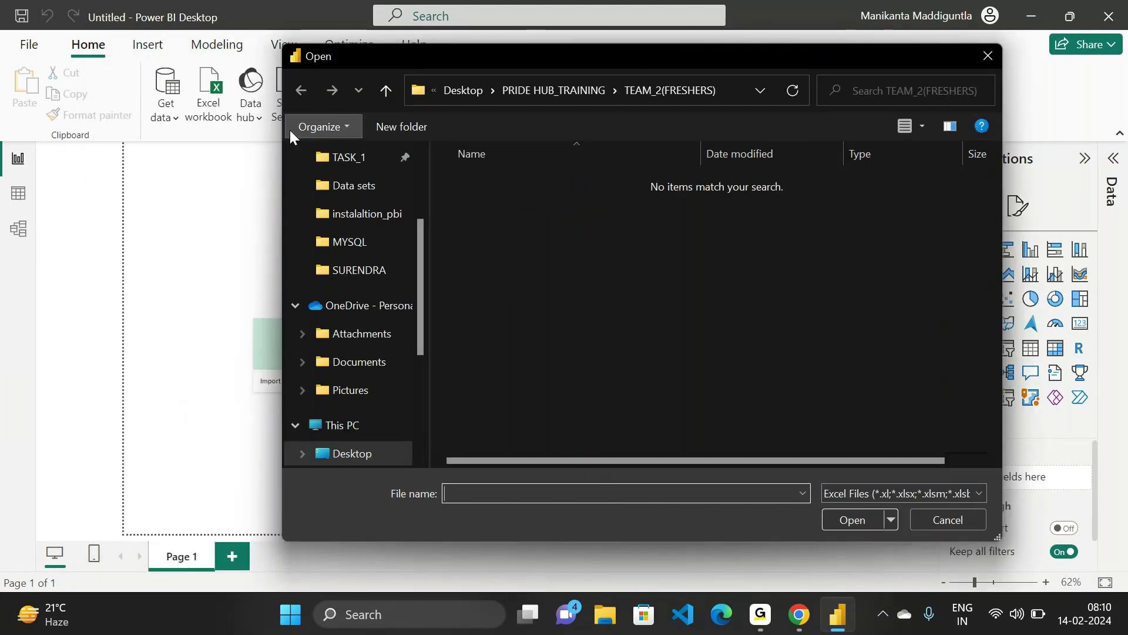
scroll(353, 222, up, 2)
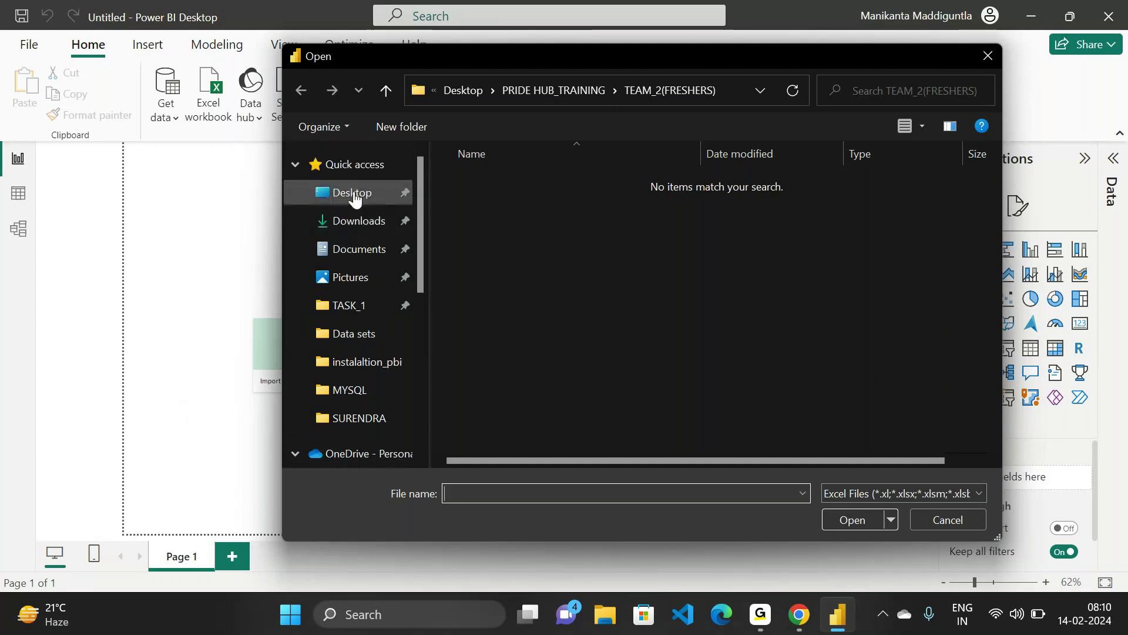
click(353, 194)
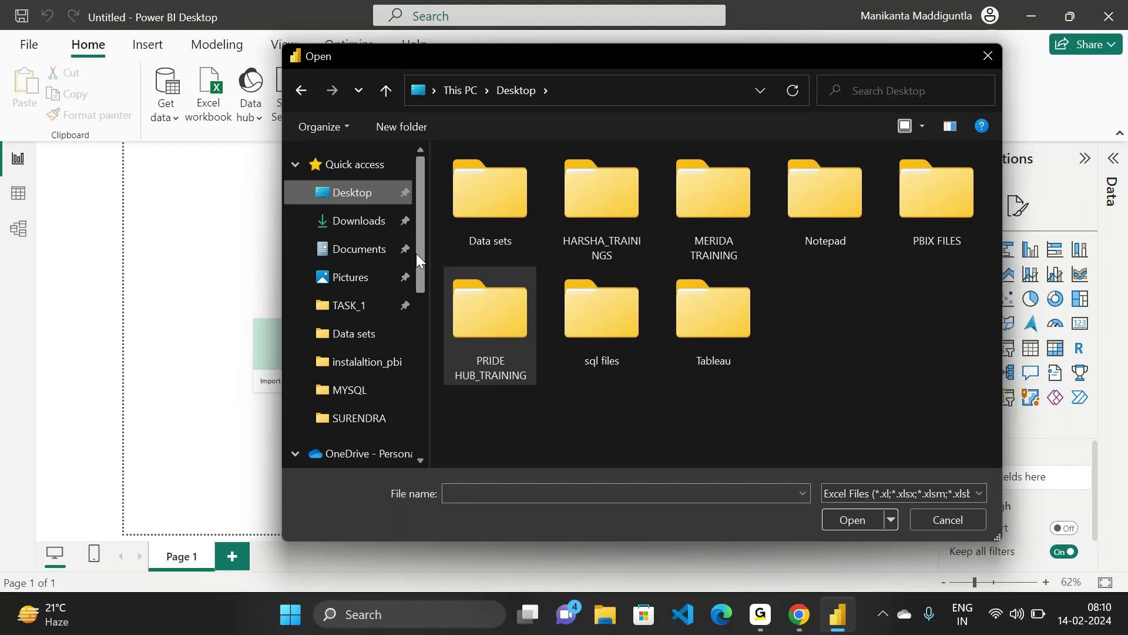
click(507, 232)
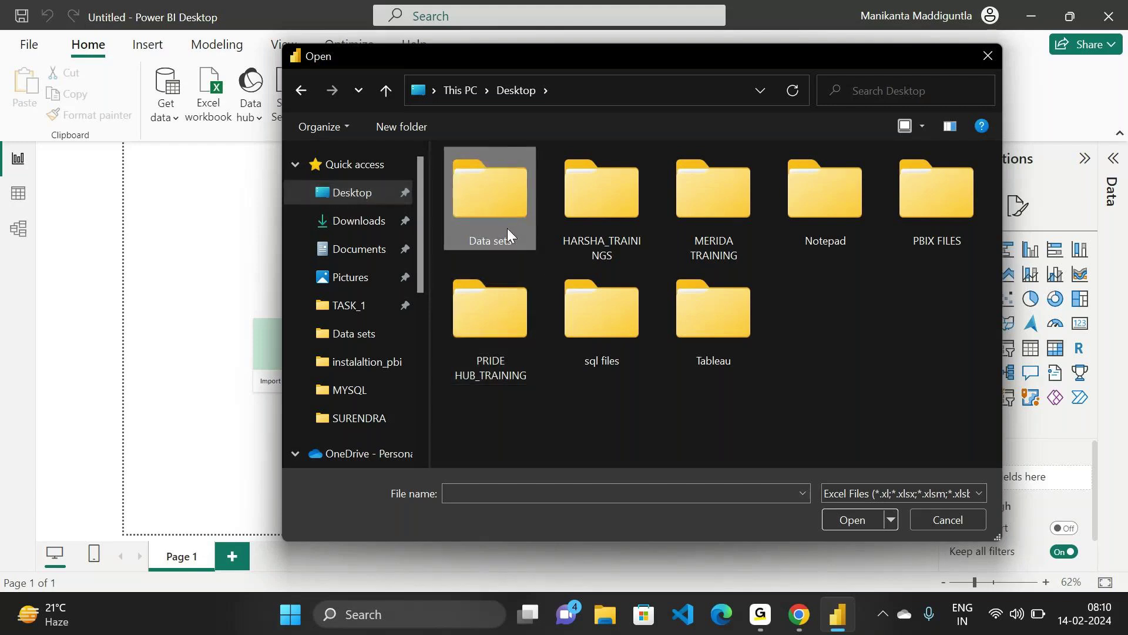
double_click(508, 230)
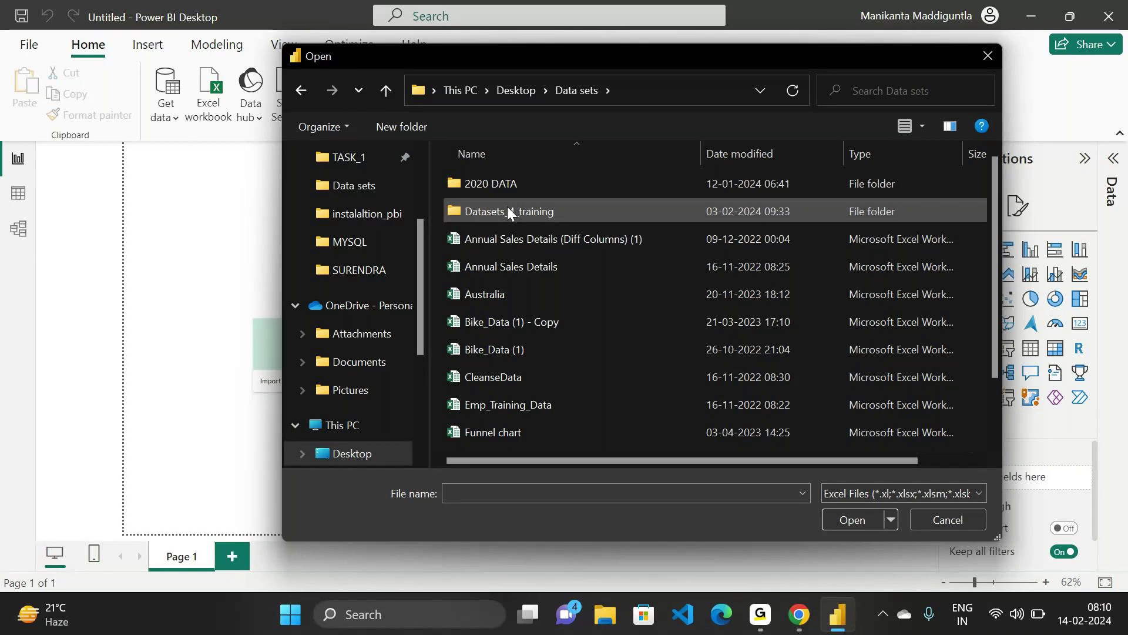
- Open the Sample - Superstore workbook from the Data sets folder as the data source
double_click(508, 209)
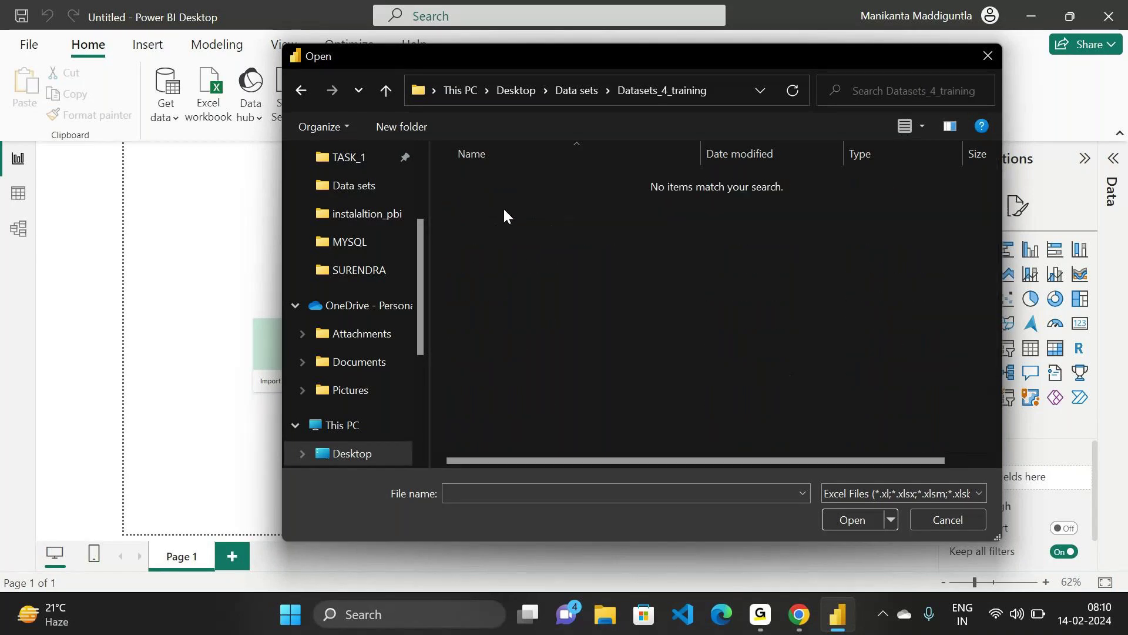
click(383, 89)
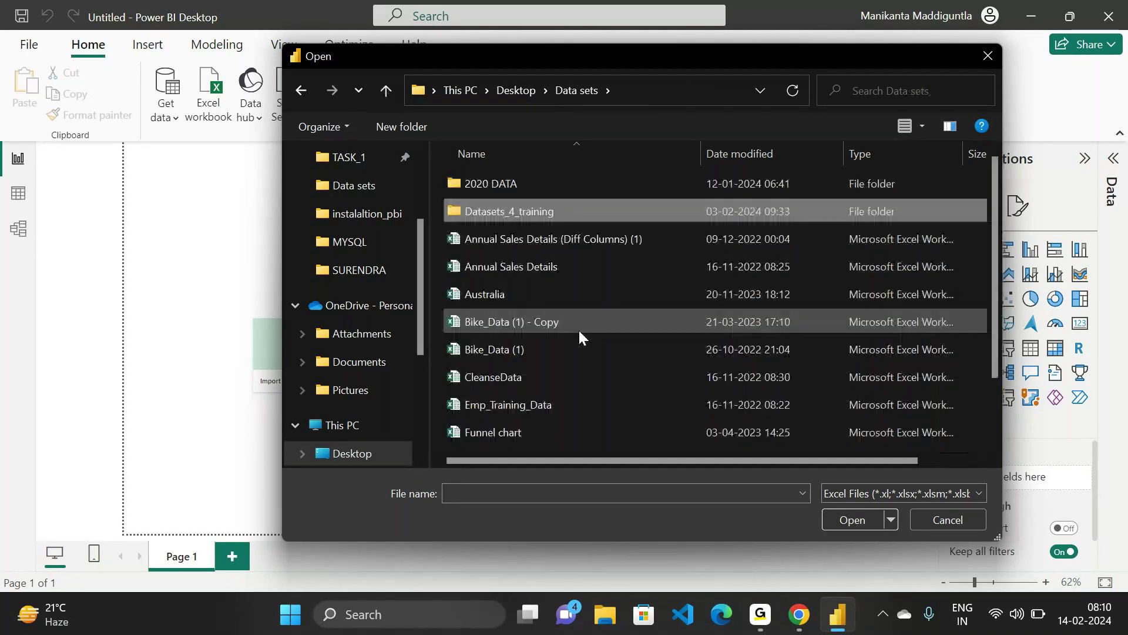
scroll(579, 329, down, 1)
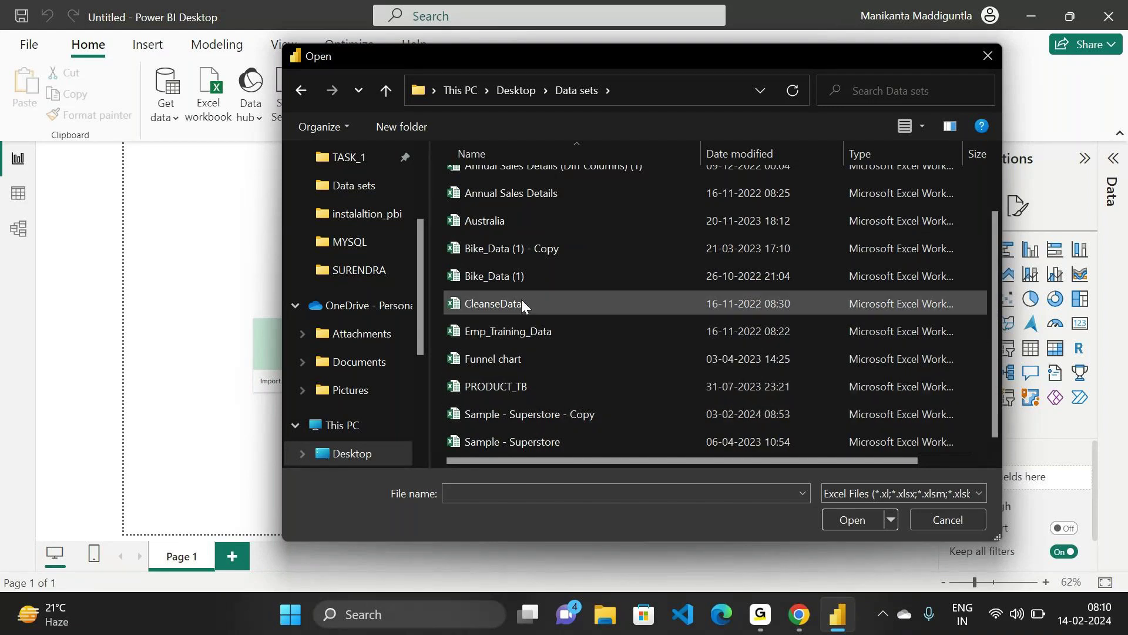
scroll(520, 298, up, 1)
scroll(521, 299, down, 1)
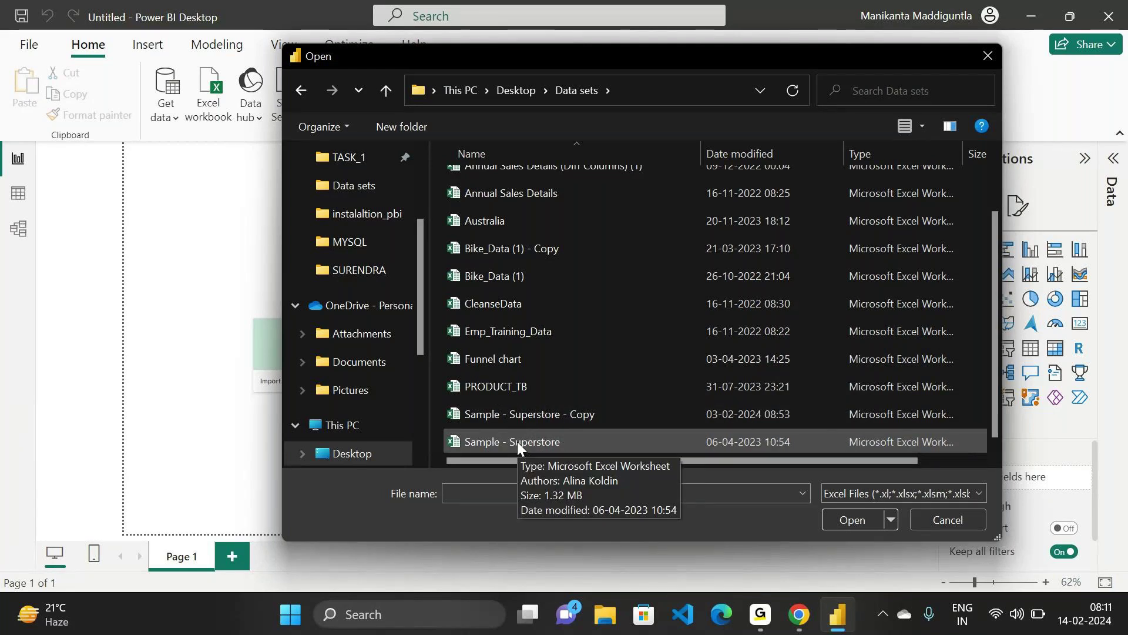
click(551, 447)
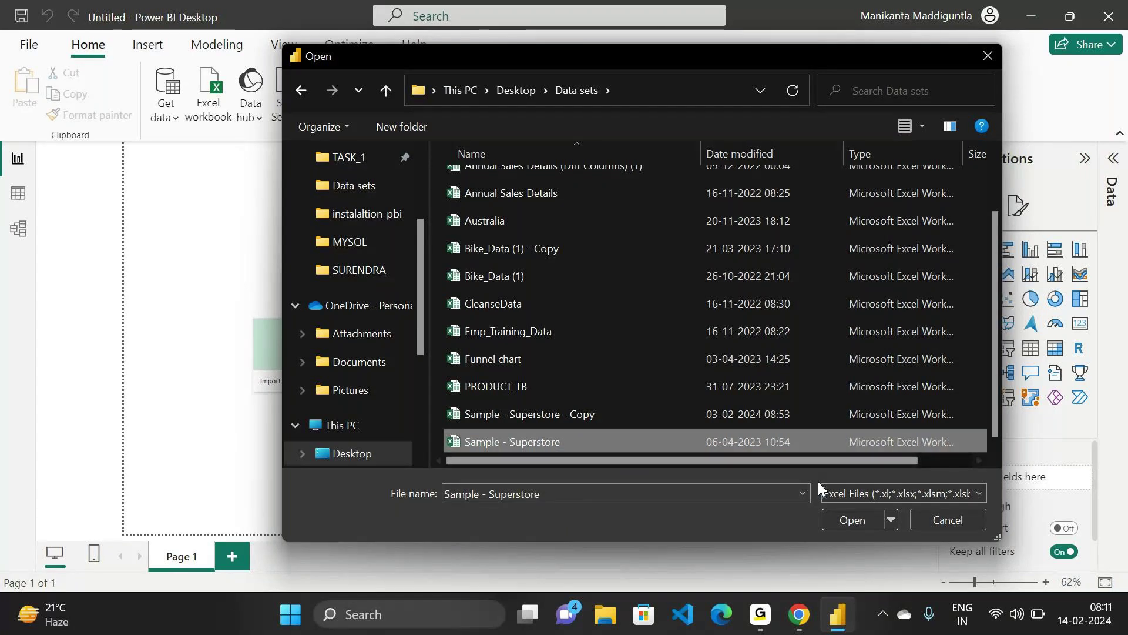
click(852, 520)
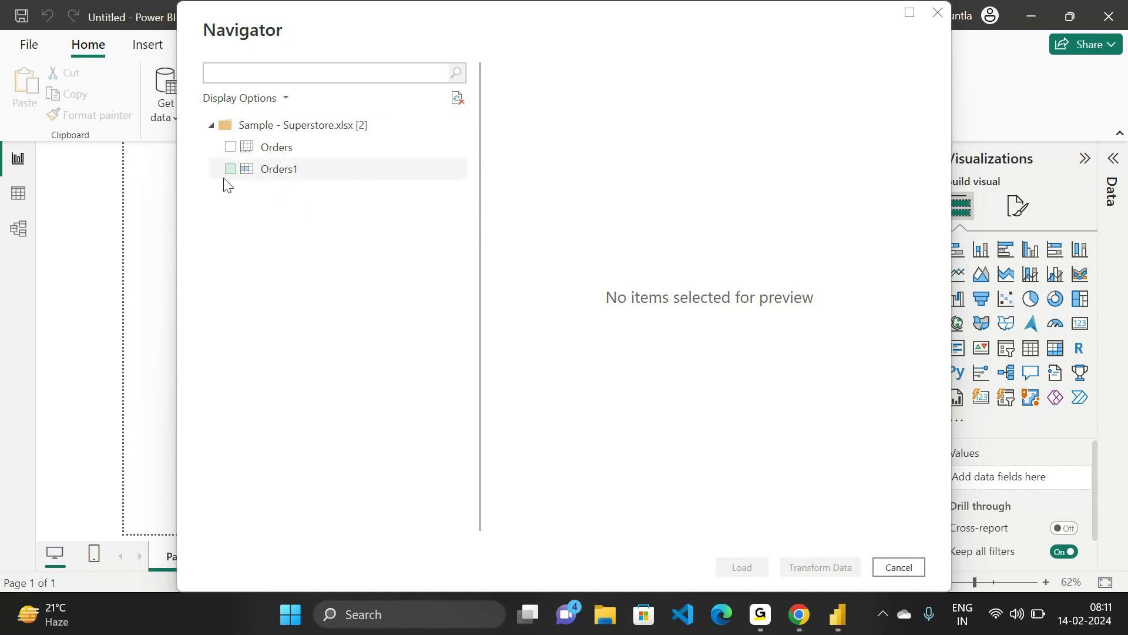
- Select the Orders1 table of the Sample - Superstore workbook and load it into the report
click(231, 170)
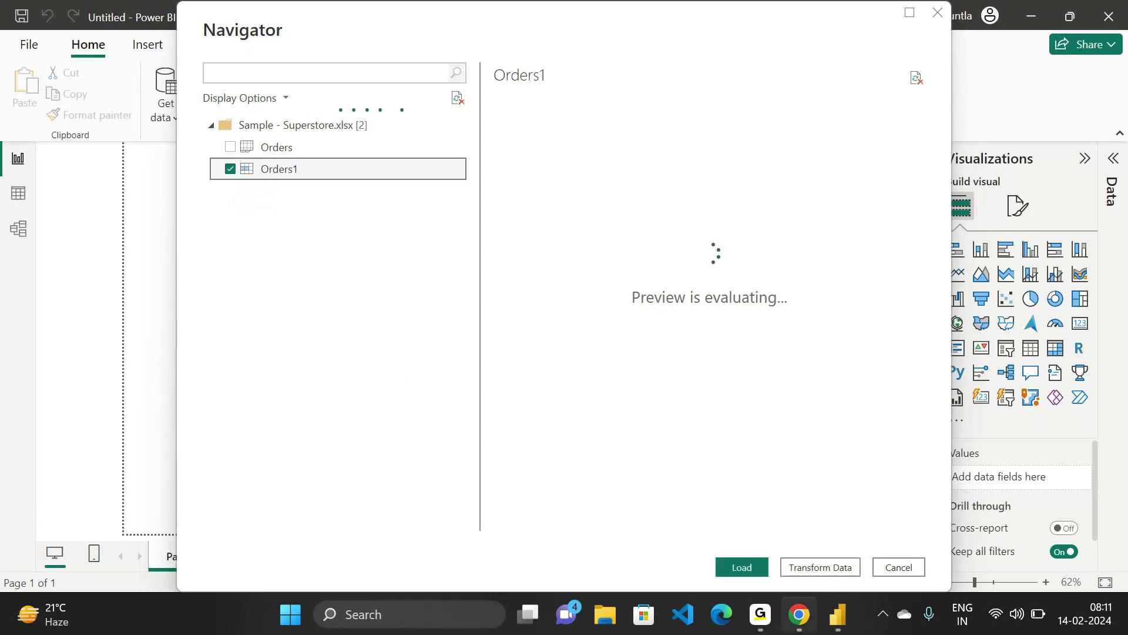
mouse_move(761, 614)
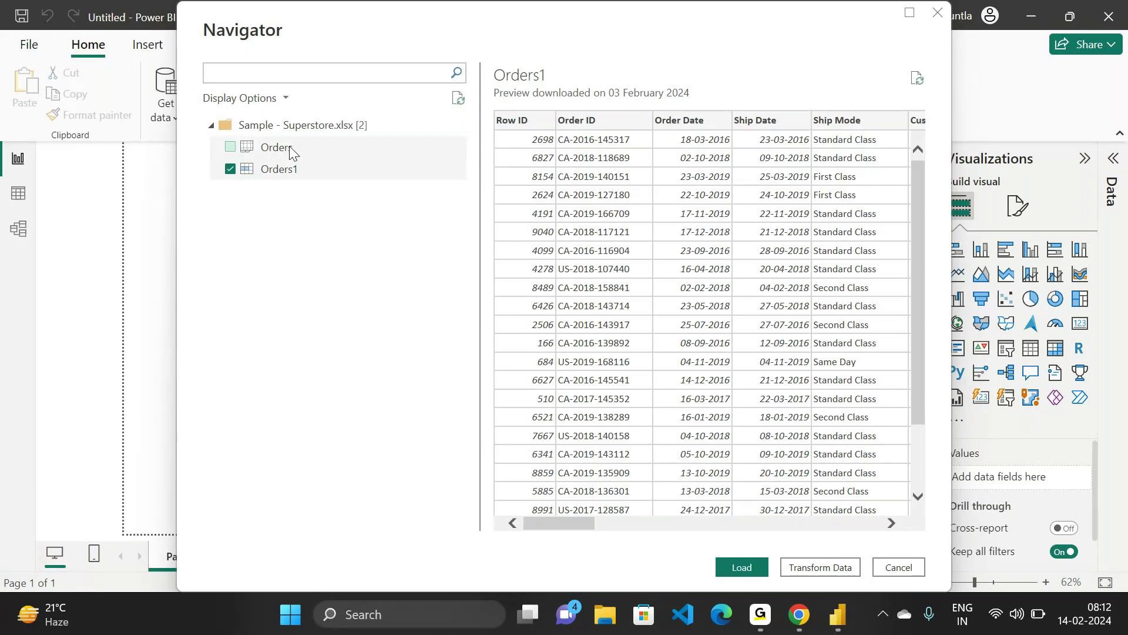
click(743, 566)
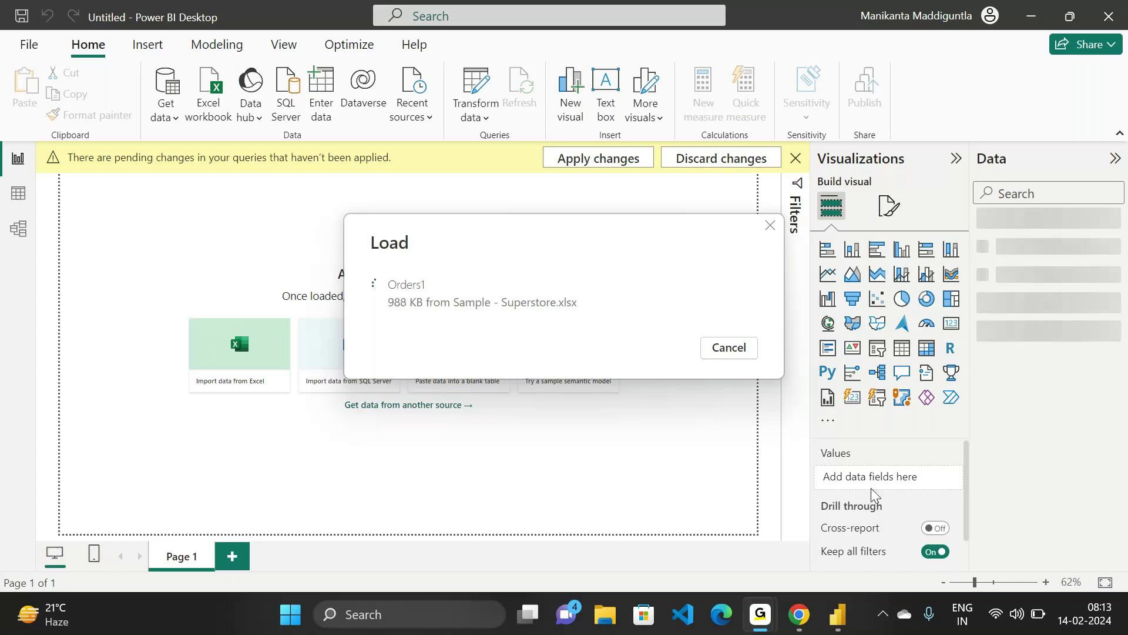
mouse_move(837, 614)
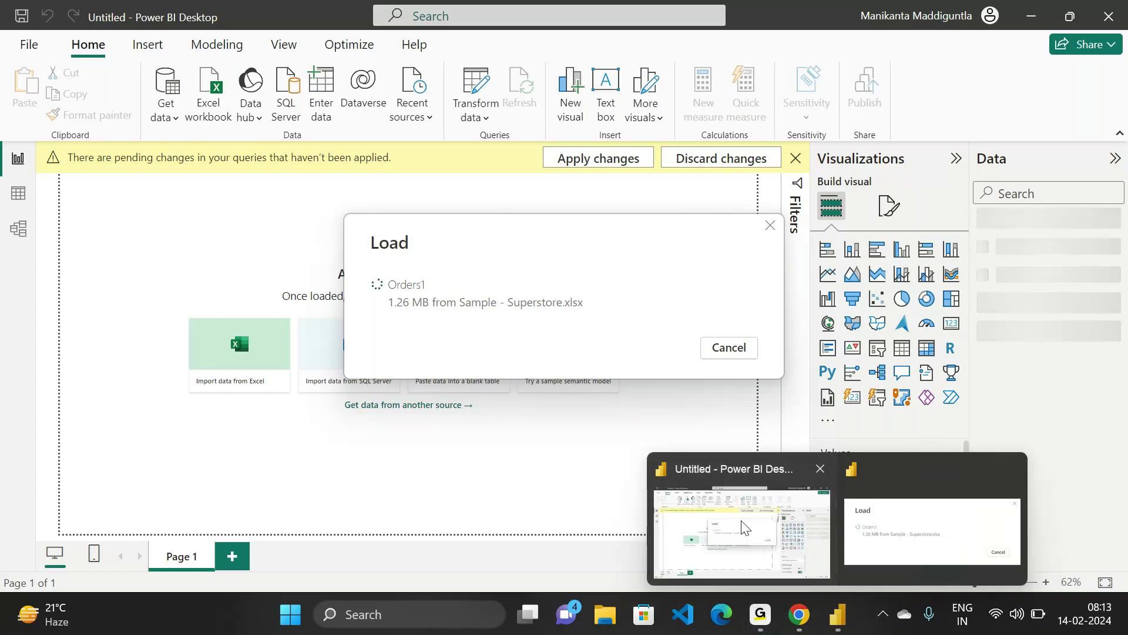
click(742, 528)
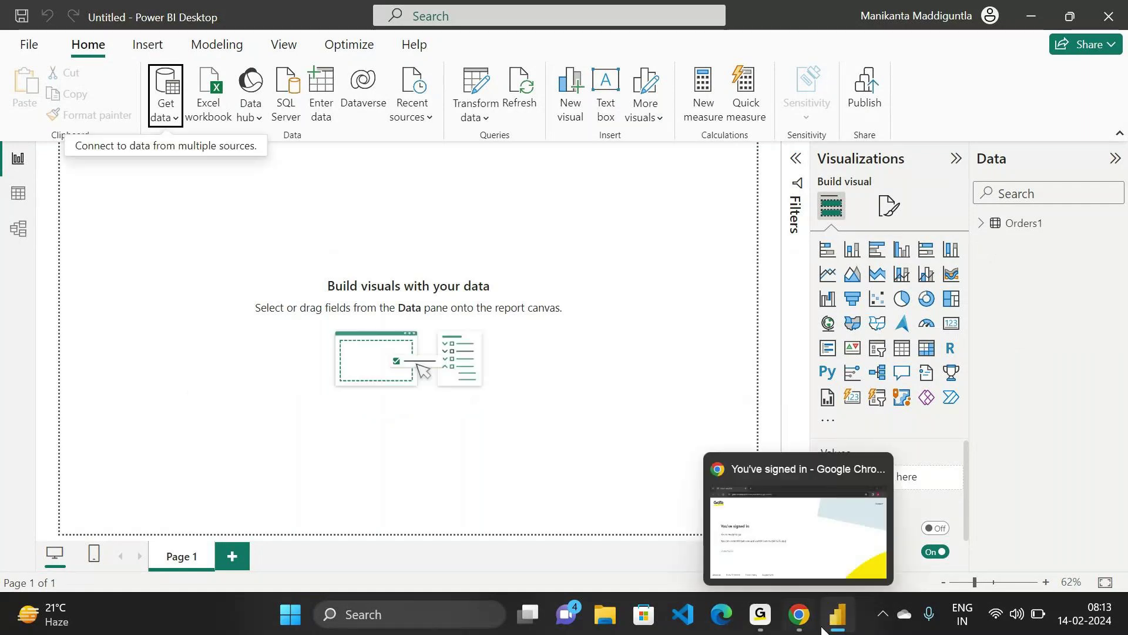
mouse_move(760, 614)
mouse_move(814, 523)
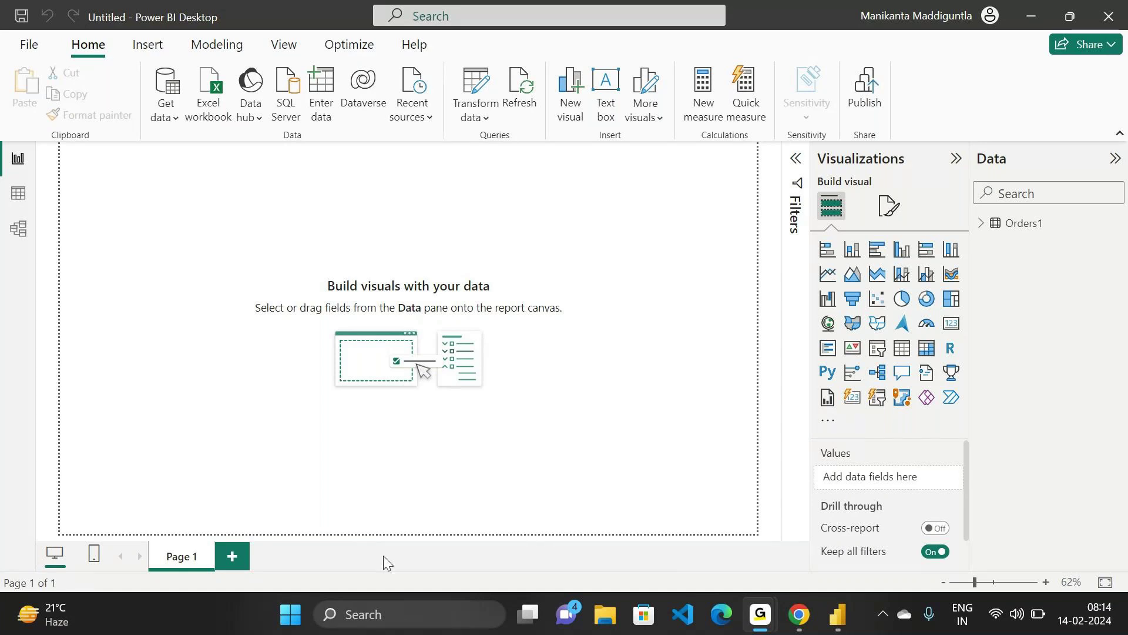
mouse_move(841, 619)
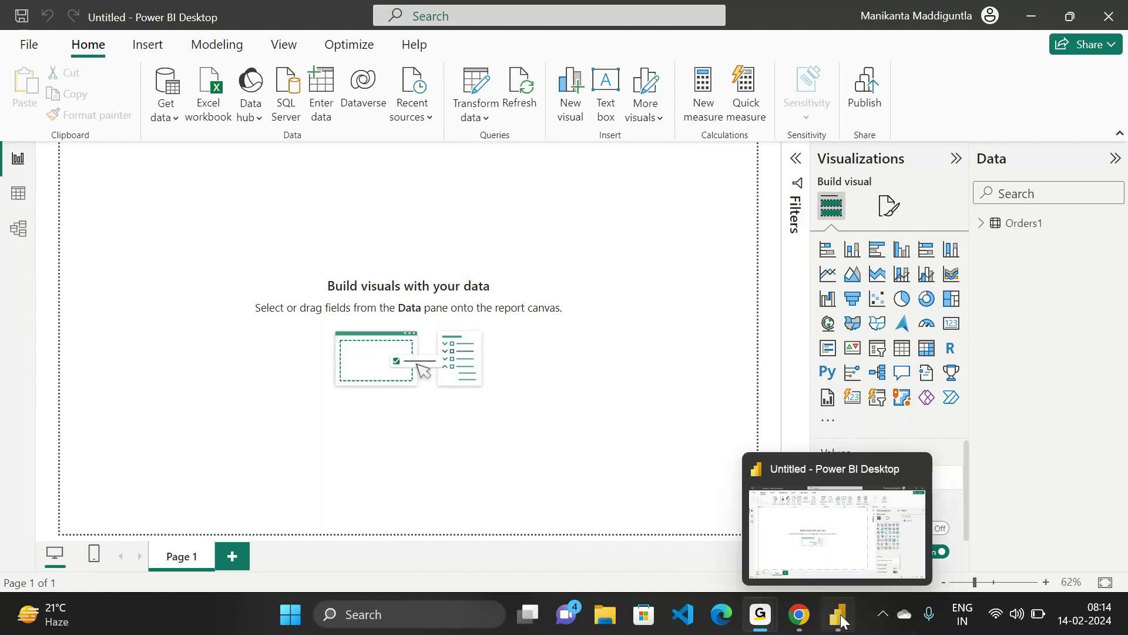
click(842, 619)
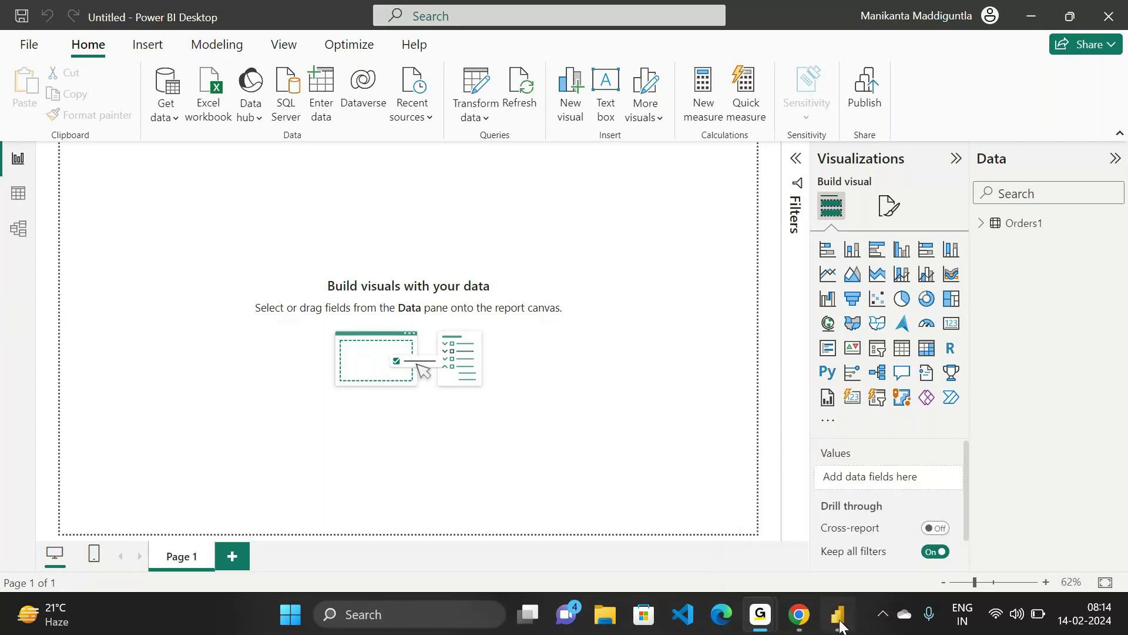
click(172, 115)
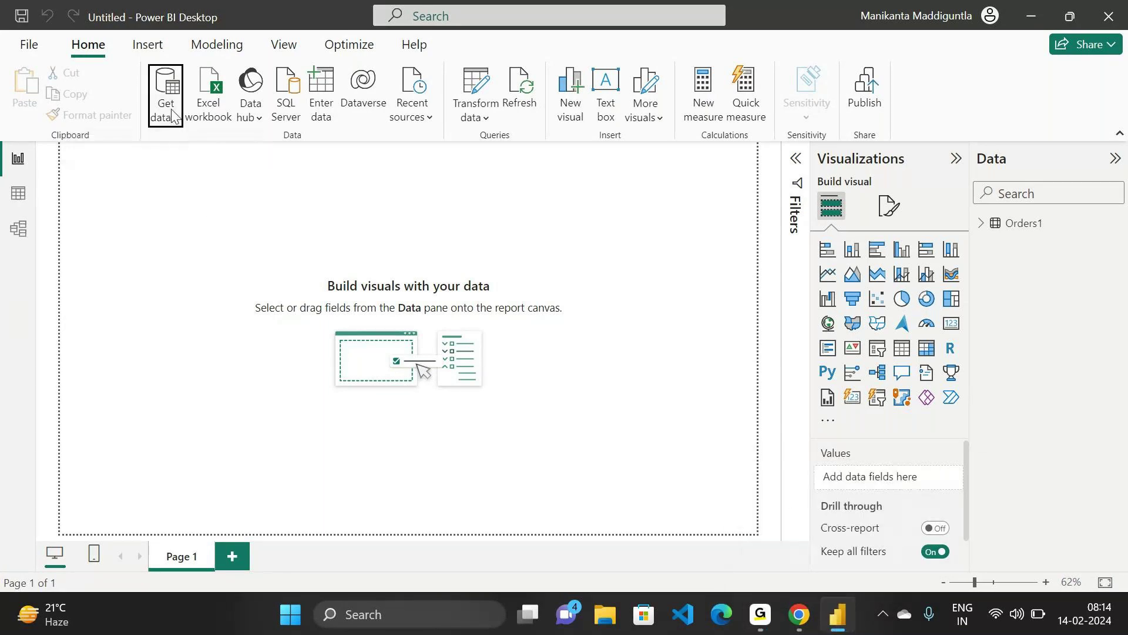
click(170, 116)
key(Escape)
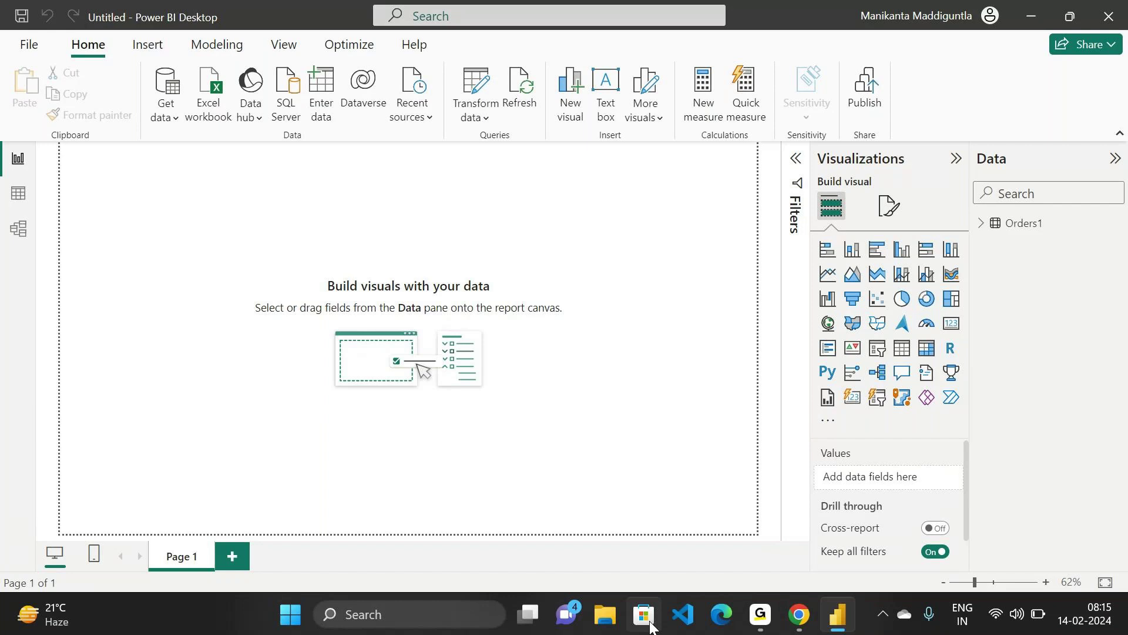
mouse_move(761, 615)
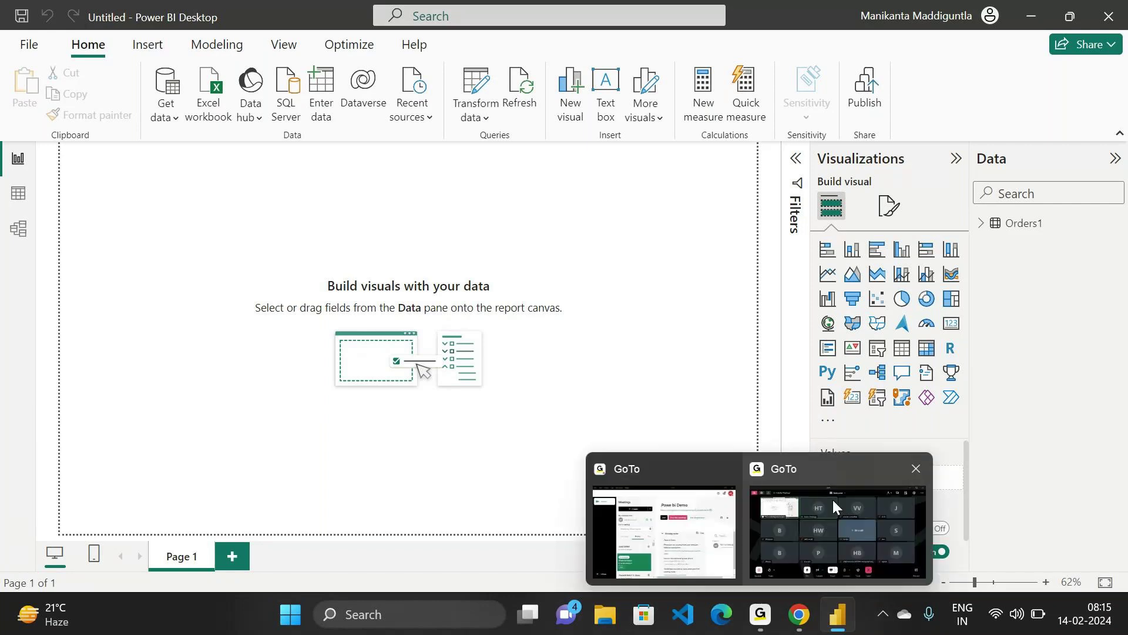
click(833, 501)
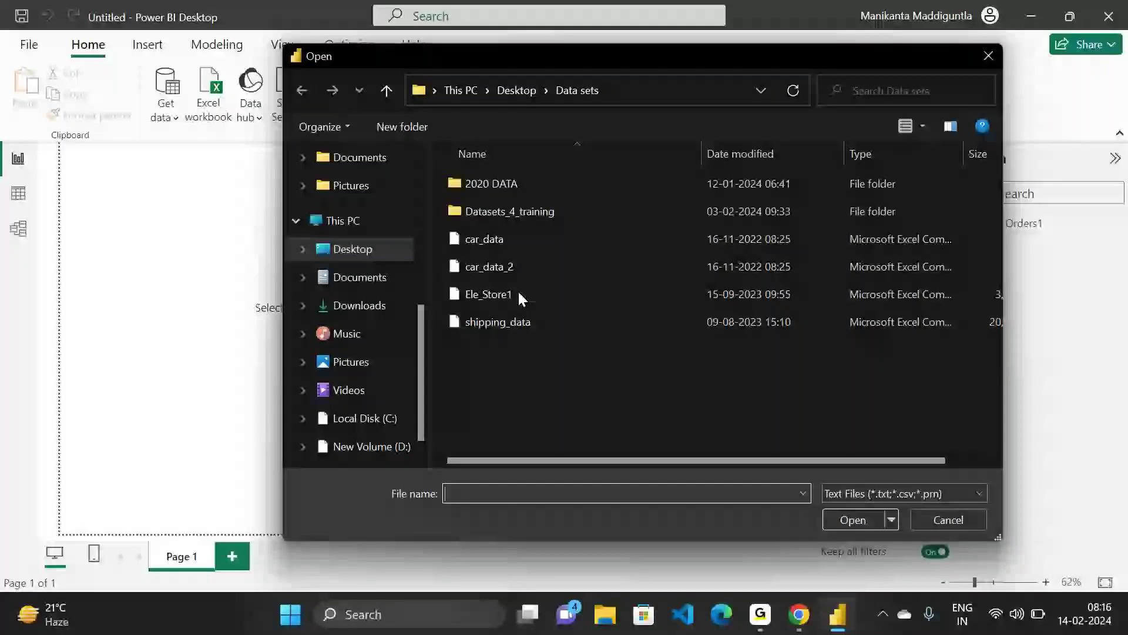
- Browse the CSV files in the 2020 DATA folder and leave the text file import without loading a file
double_click(489, 185)
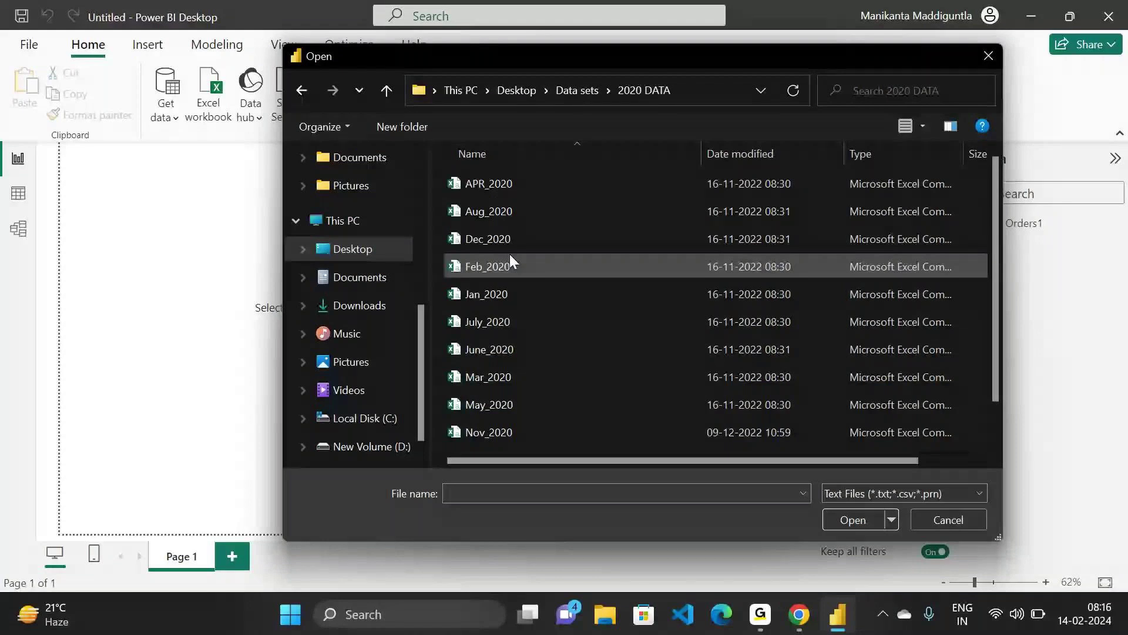
key(alt+Up)
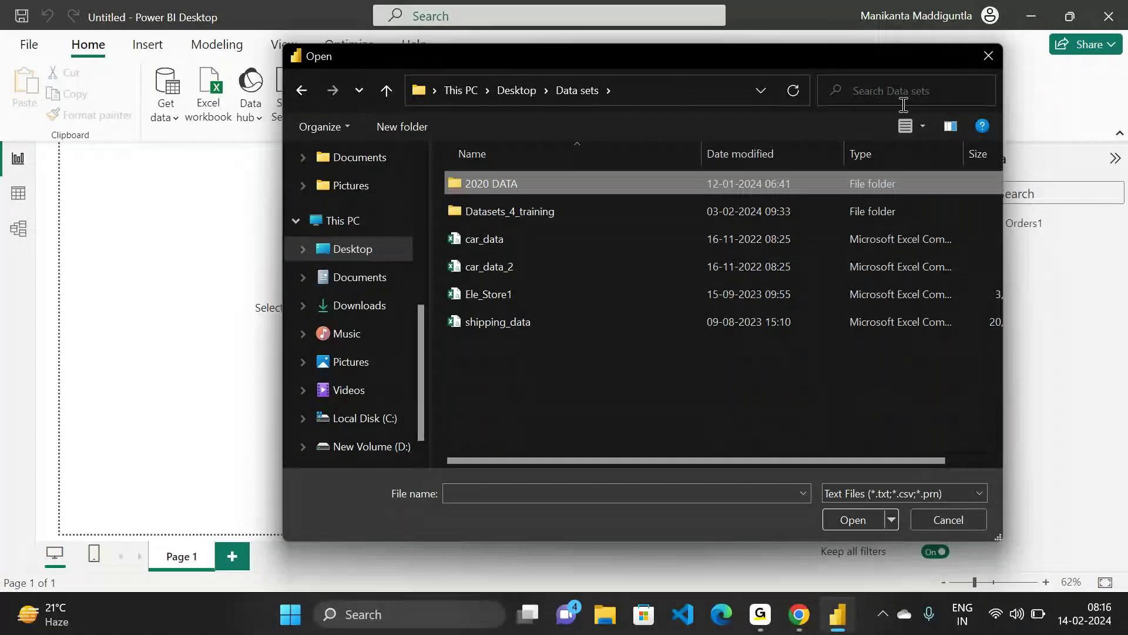
key(Escape)
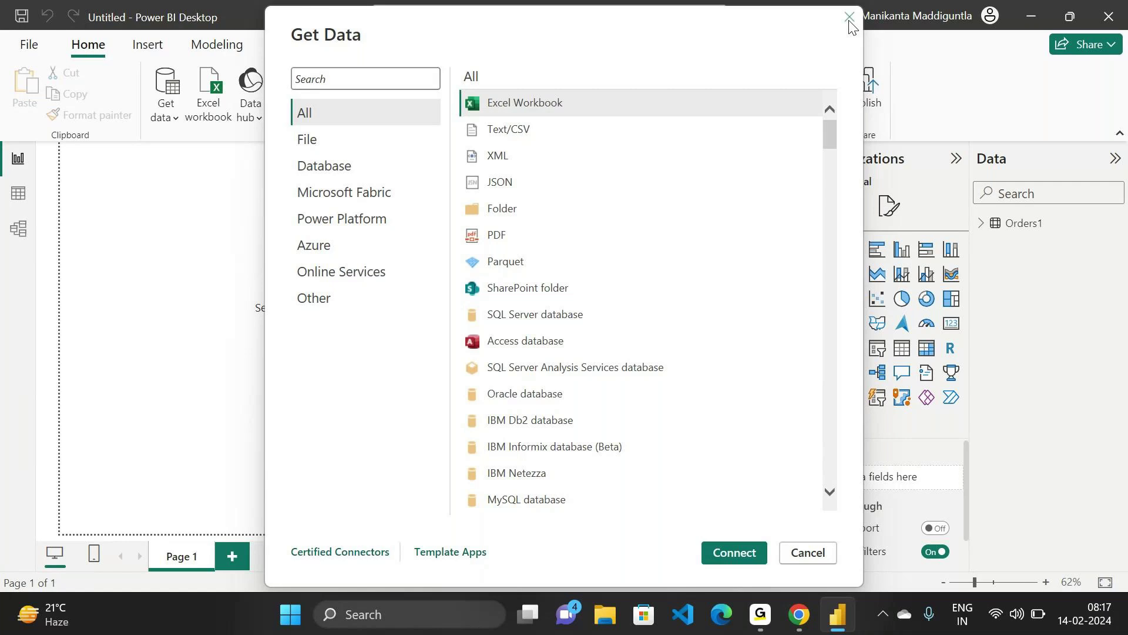
click(850, 18)
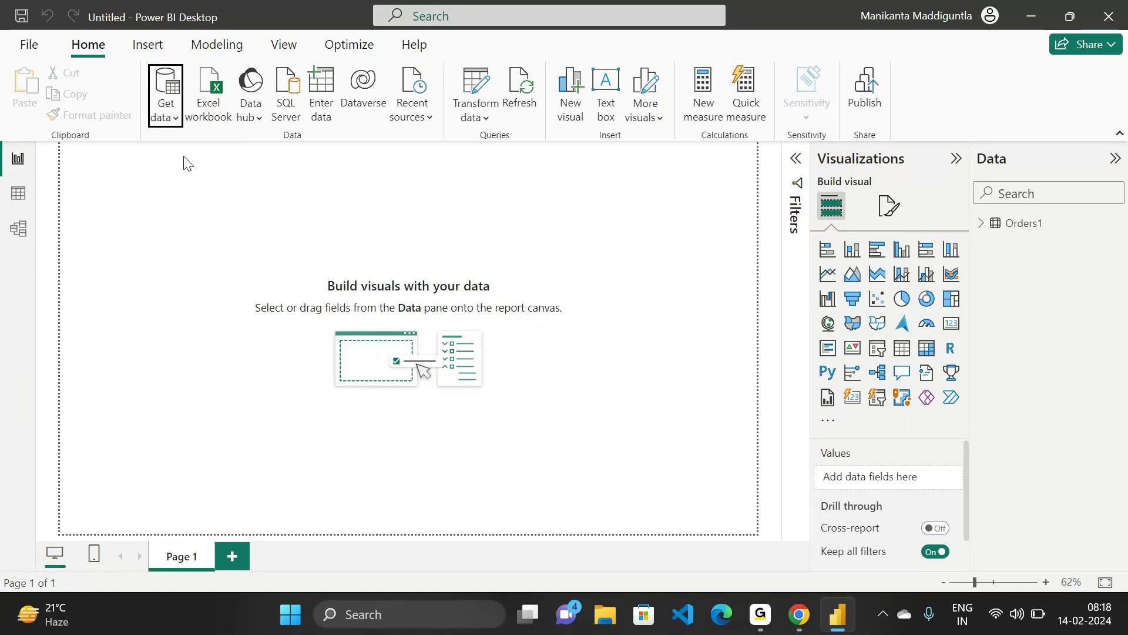
- Look at the table view and return to the report view
click(18, 193)
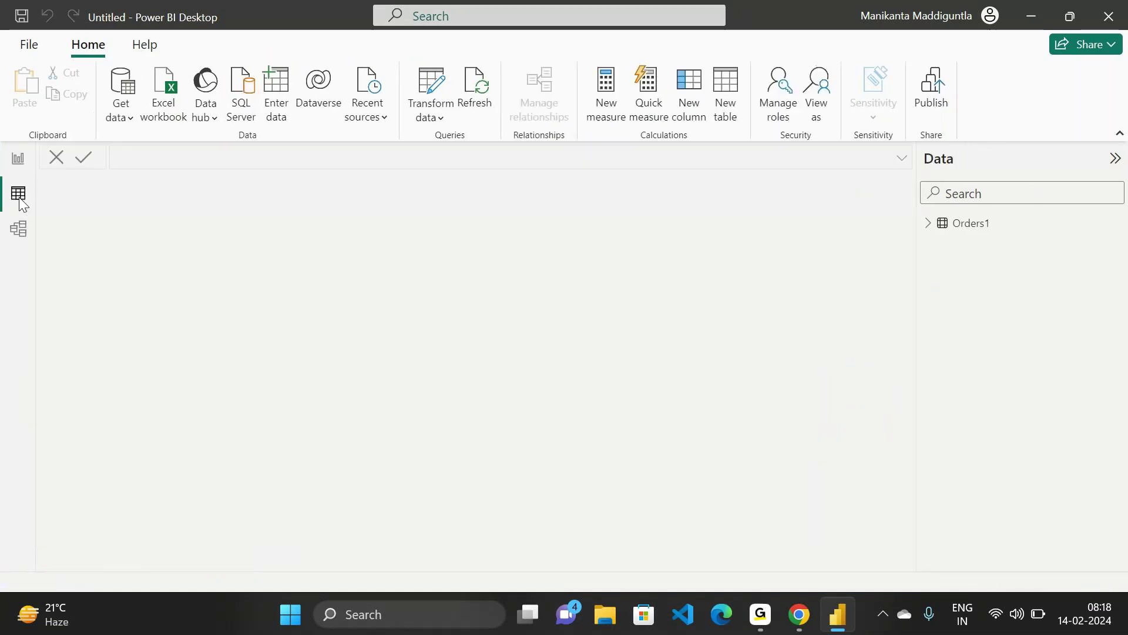
click(17, 160)
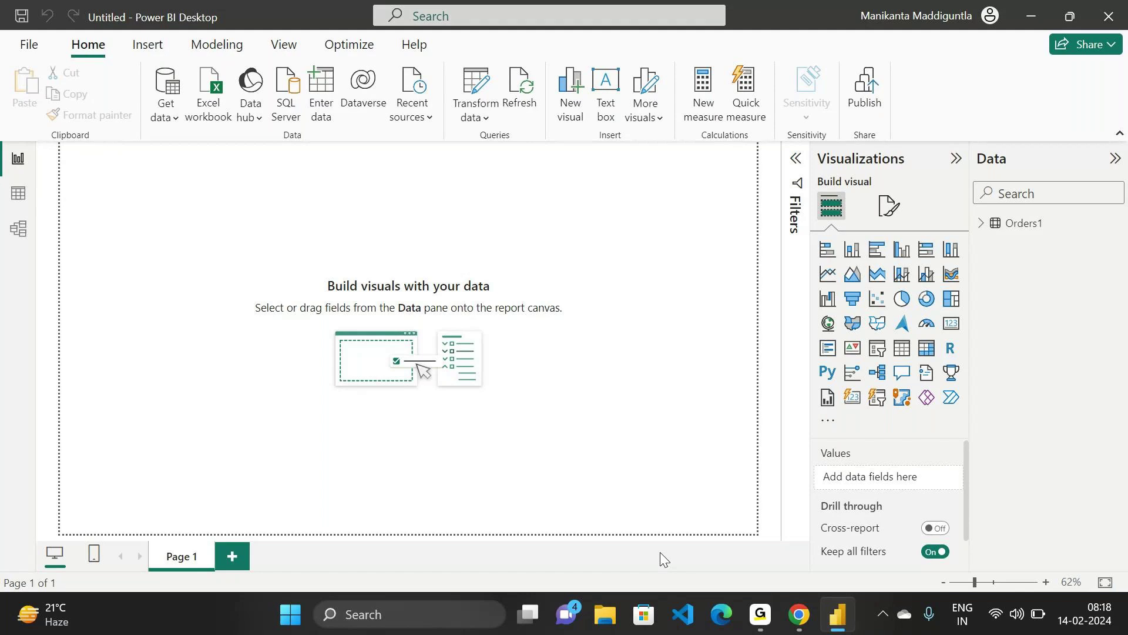
- Switch to File Explorer and look through the files in the Data sets folder on the Desktop
key(super+e)
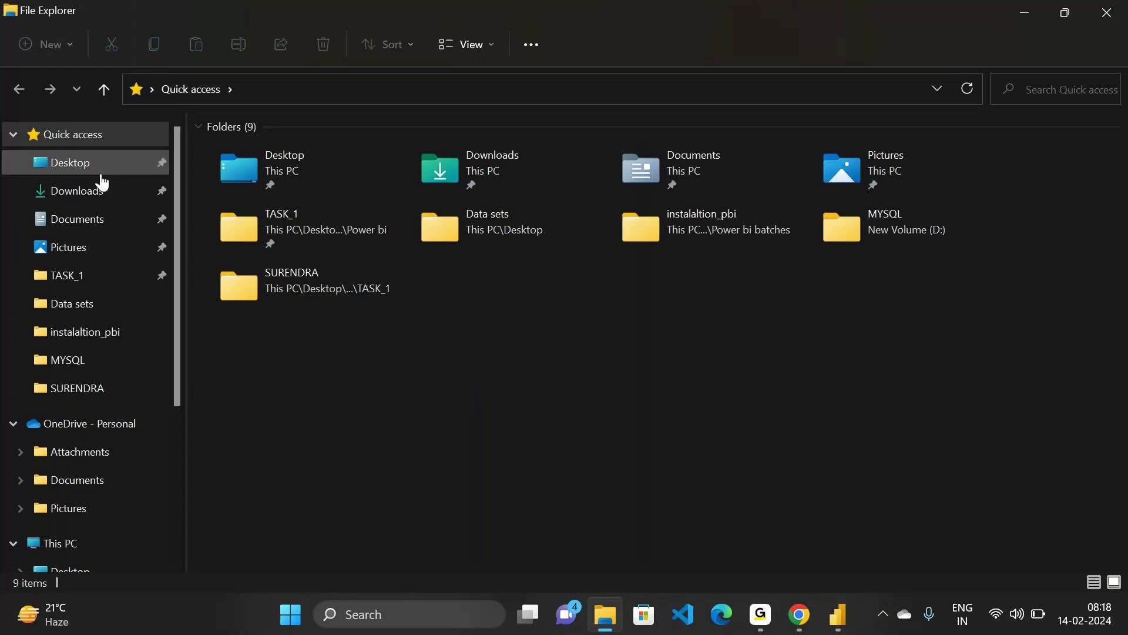
click(96, 167)
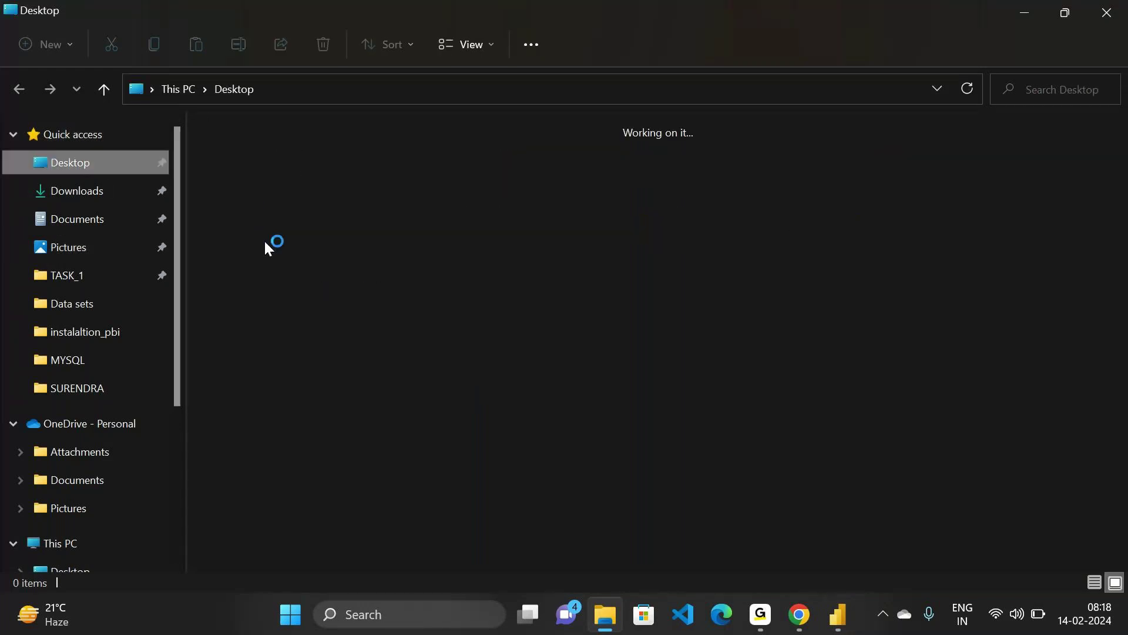
click(274, 184)
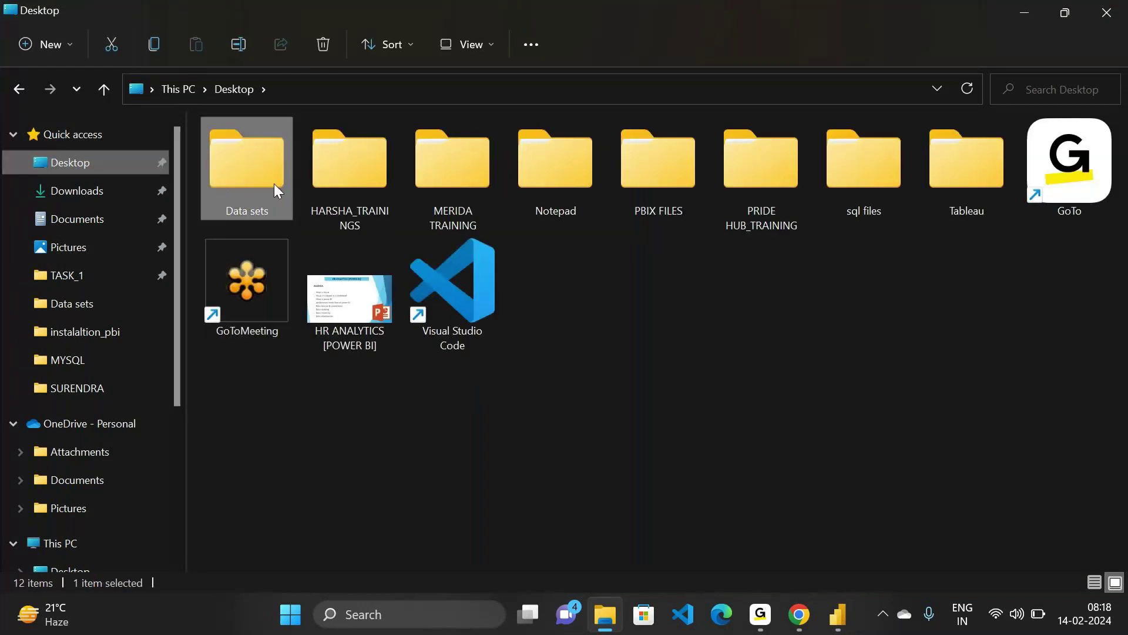
double_click(274, 183)
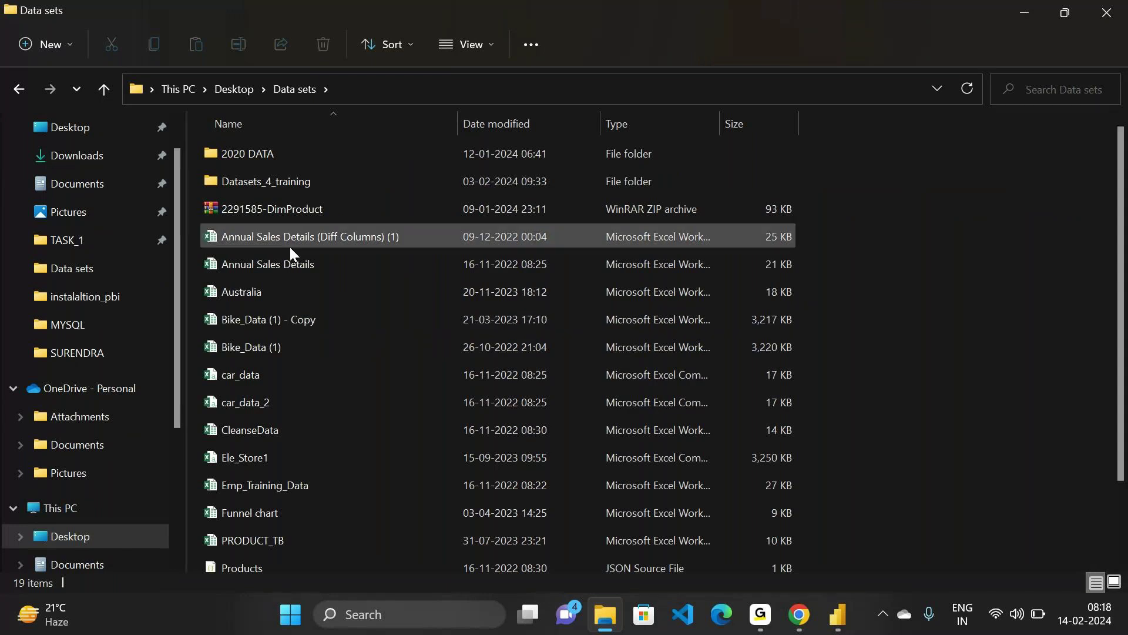
scroll(306, 357, down, 2)
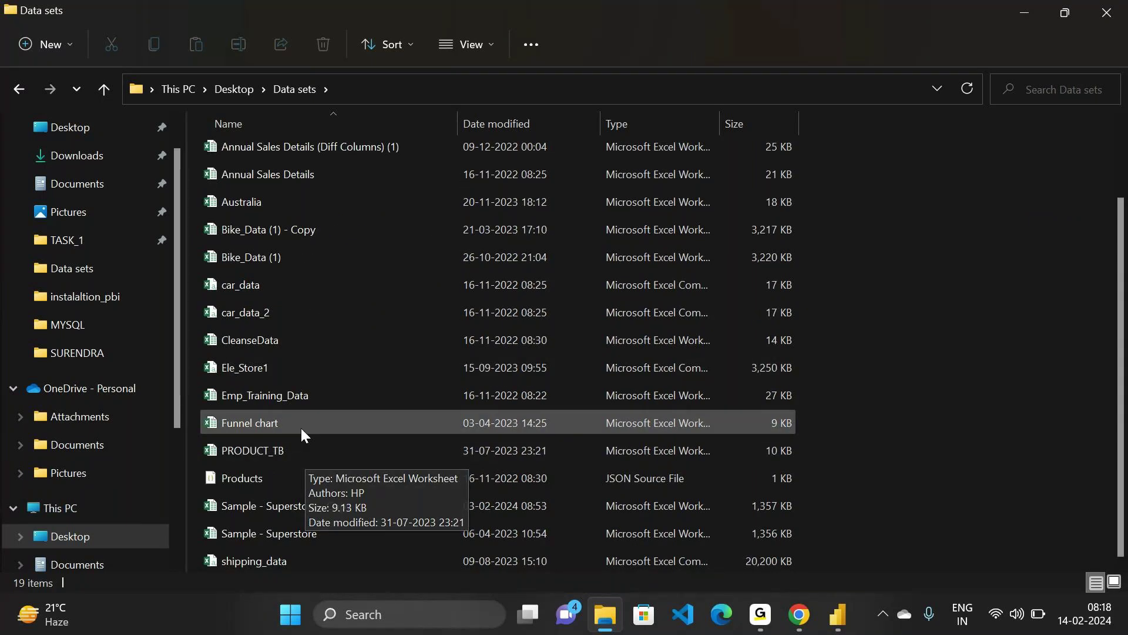
scroll(301, 428, up, 2)
scroll(299, 426, up, 1)
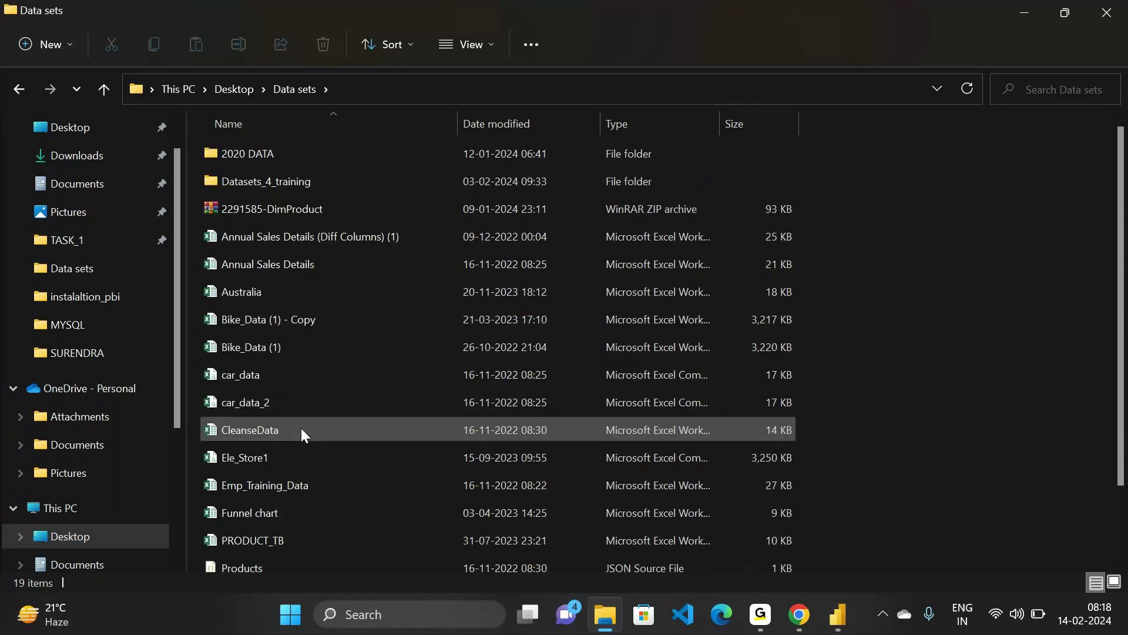
- Open the DimProduct XML file from the Datasets_4_training folder
click(271, 184)
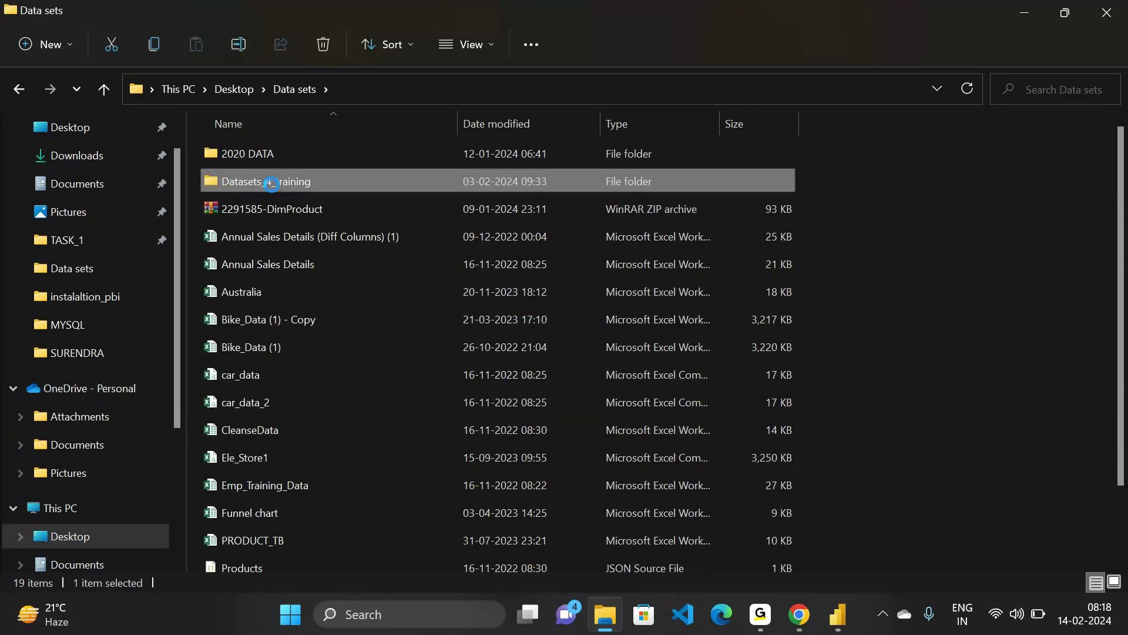
double_click(271, 184)
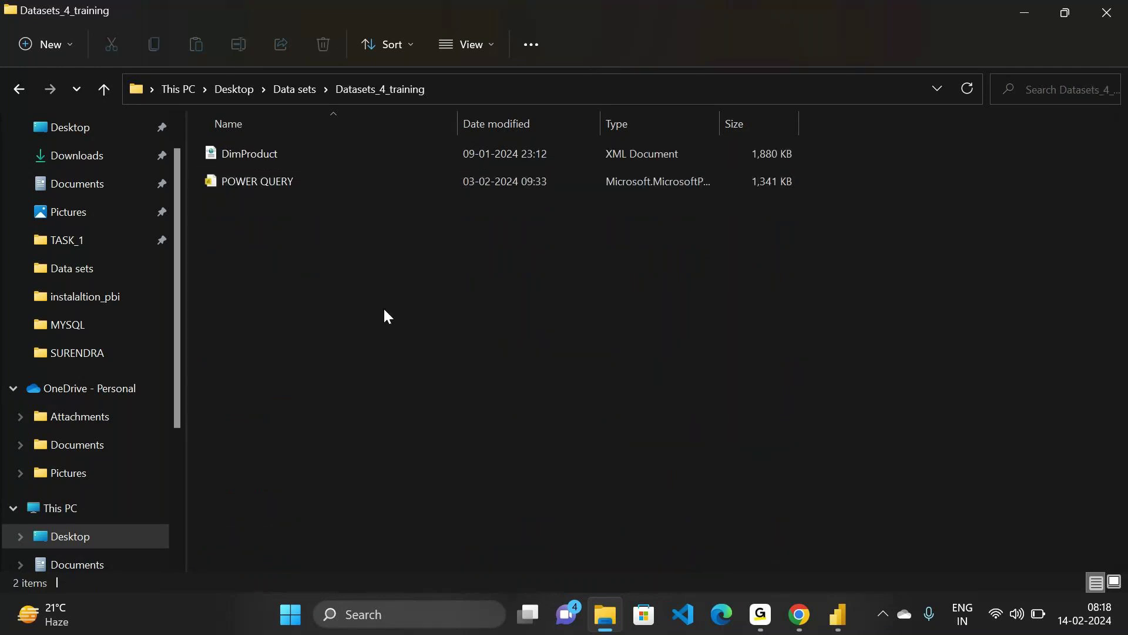
click(253, 155)
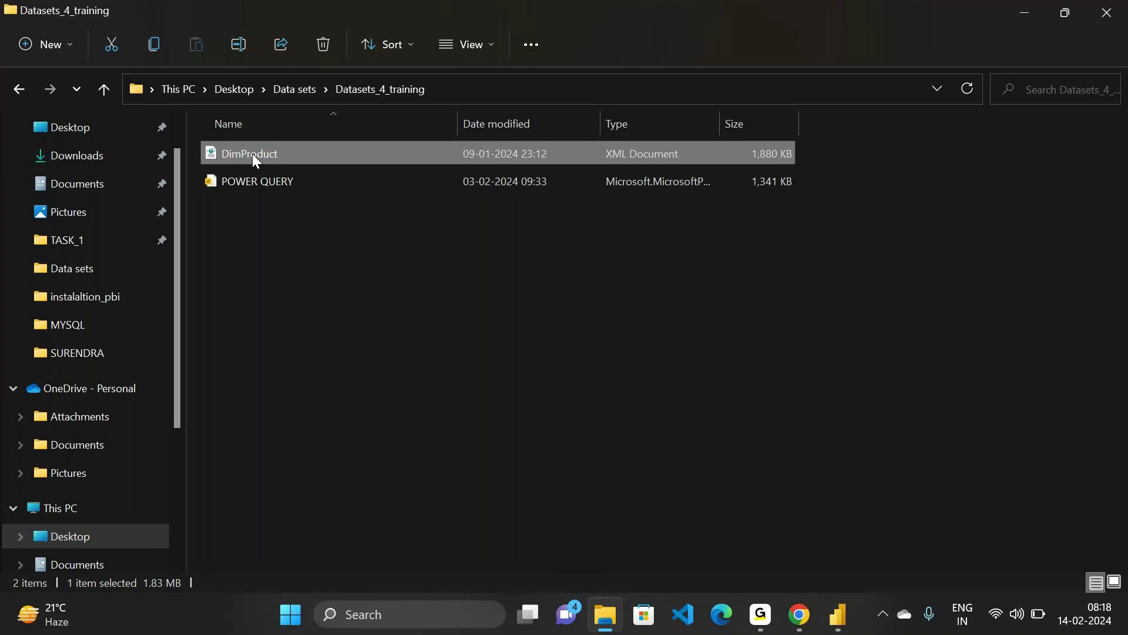
double_click(252, 154)
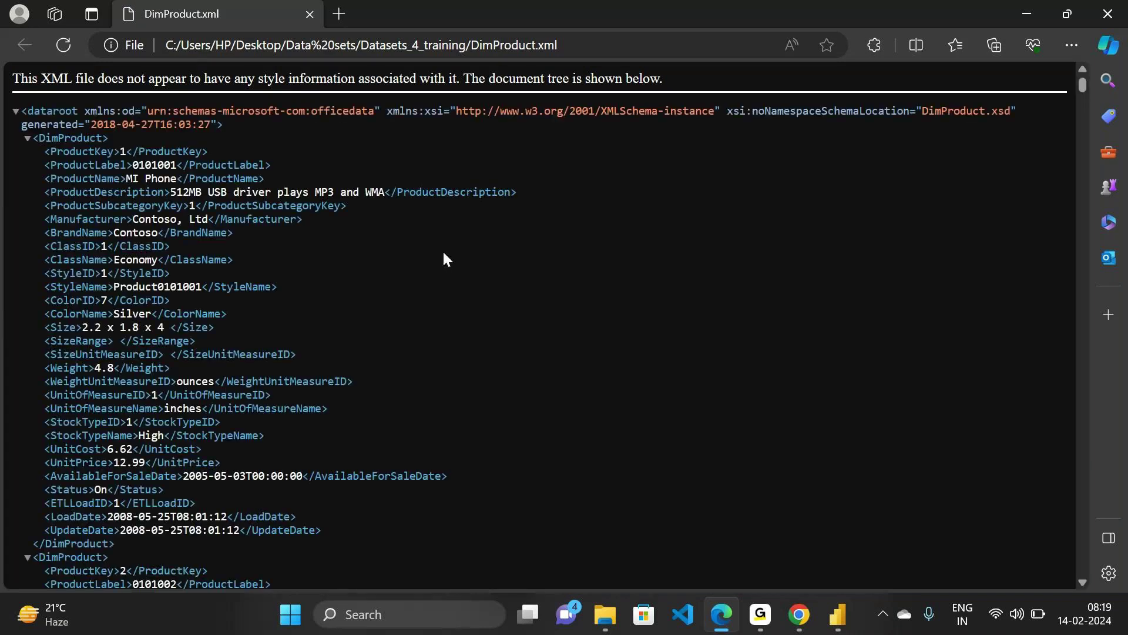
- Examine the tag structure of the first few product records in the DimProduct XML file, ending back at the first record
scroll(444, 253, down, 8)
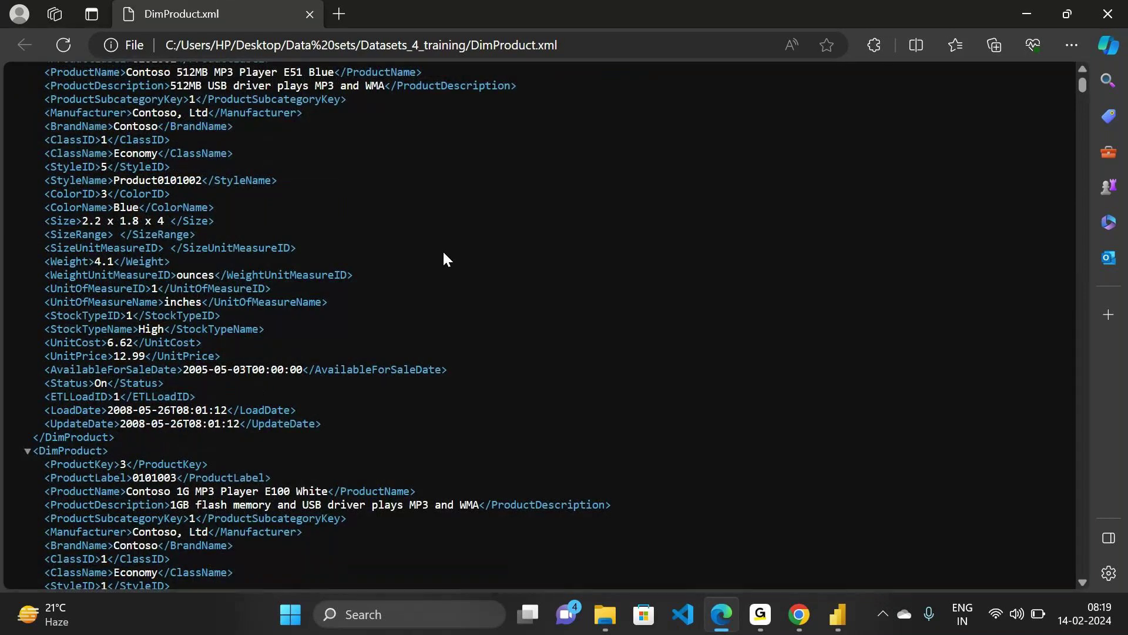
scroll(443, 254, down, 2)
scroll(443, 254, down, 1)
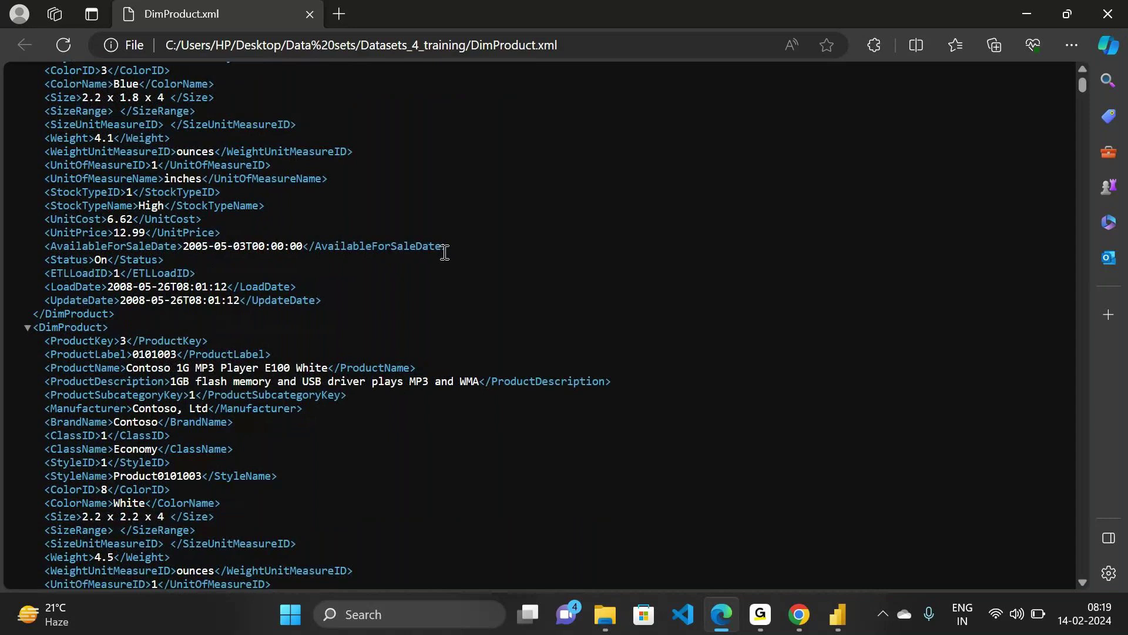
scroll(445, 252, down, 1)
scroll(445, 253, down, 4)
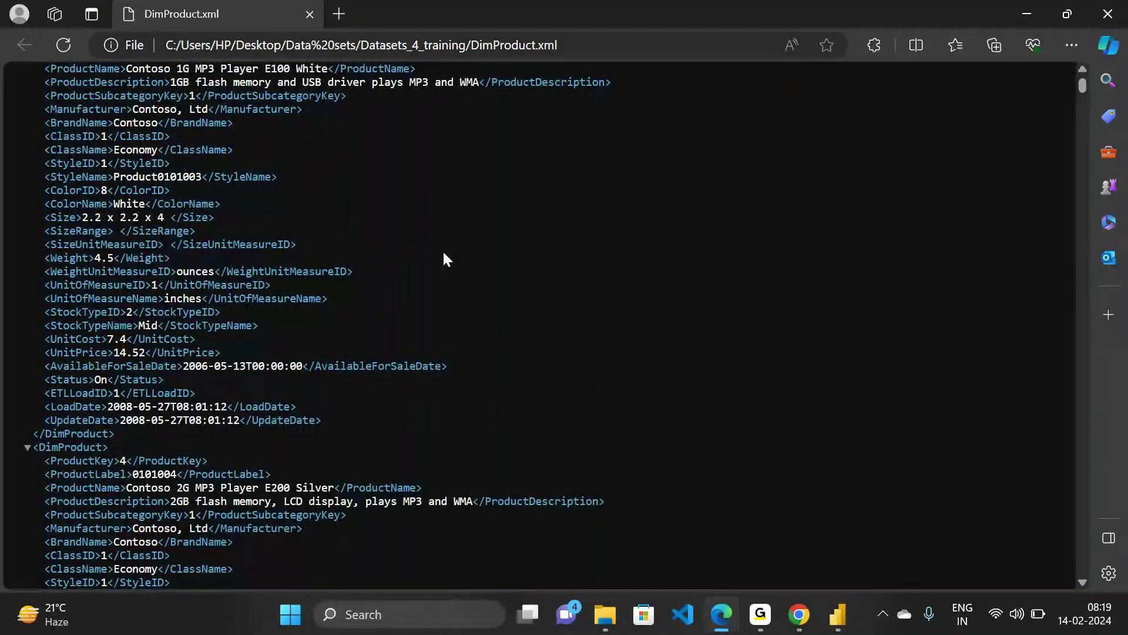
scroll(445, 259, up, 4)
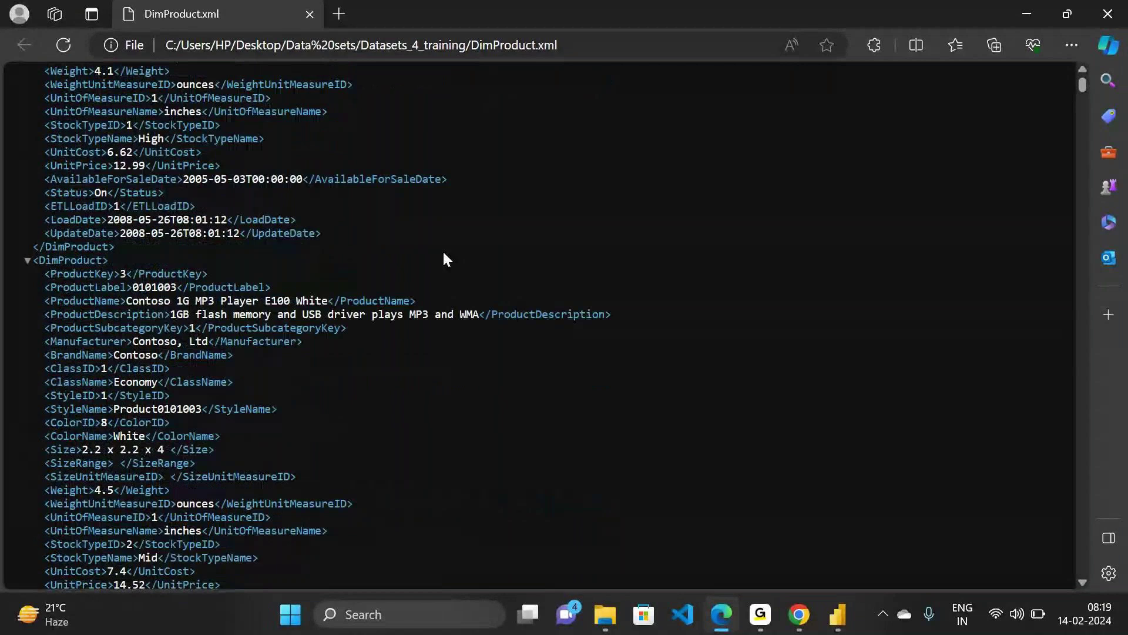
scroll(442, 250, up, 4)
scroll(442, 250, up, 4)
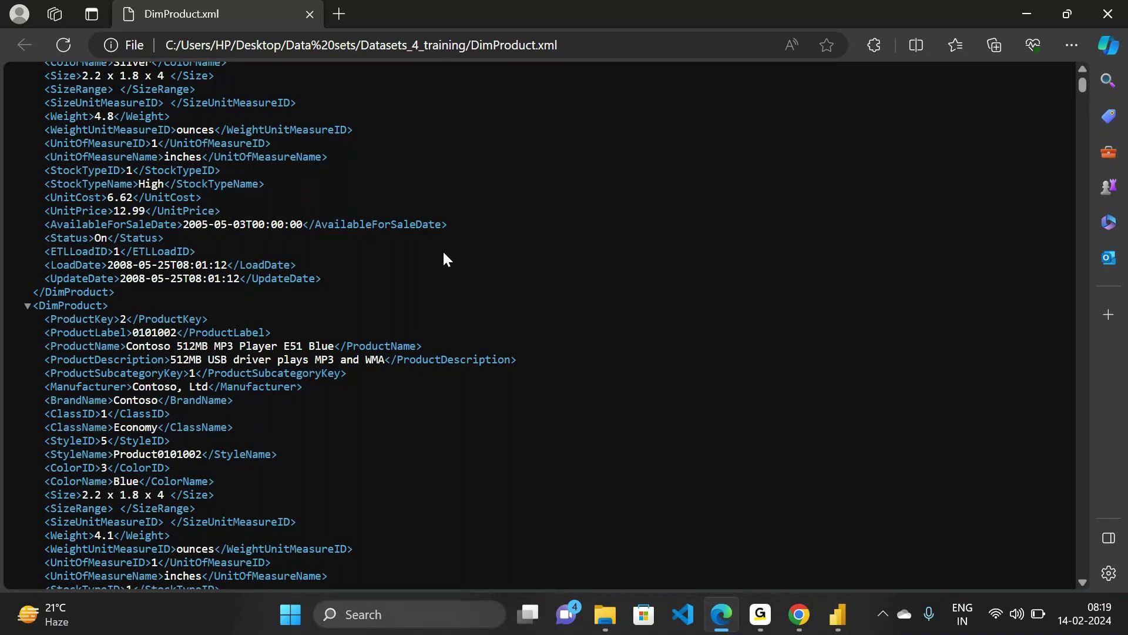
scroll(444, 258, up, 5)
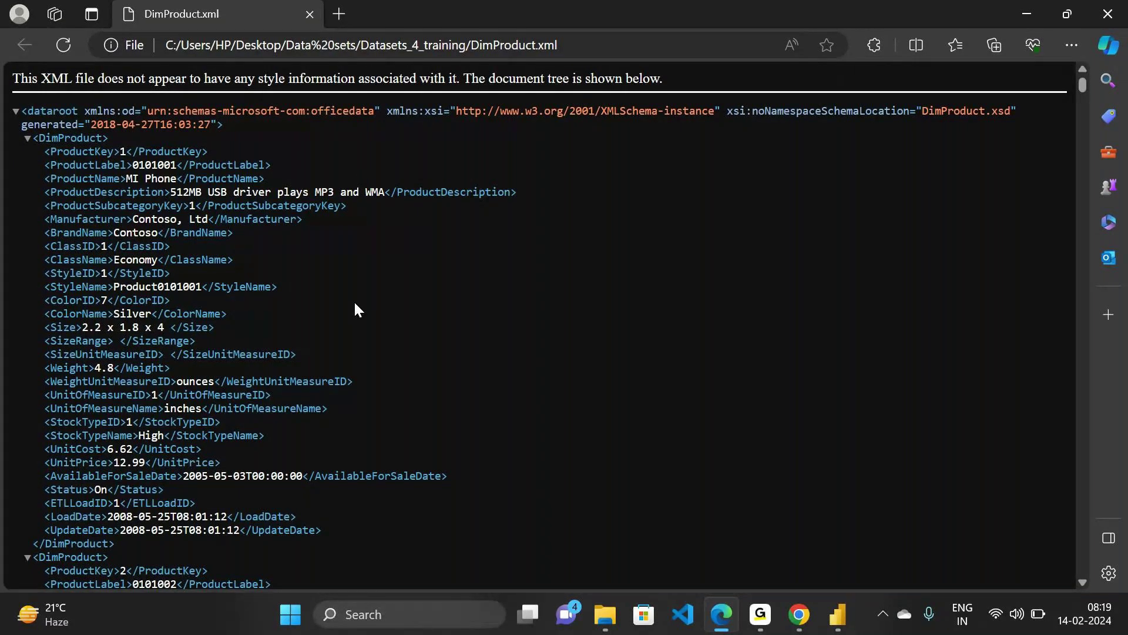
- Close the DimProduct XML file, leave its folder and switch back to Power BI Desktop
click(311, 20)
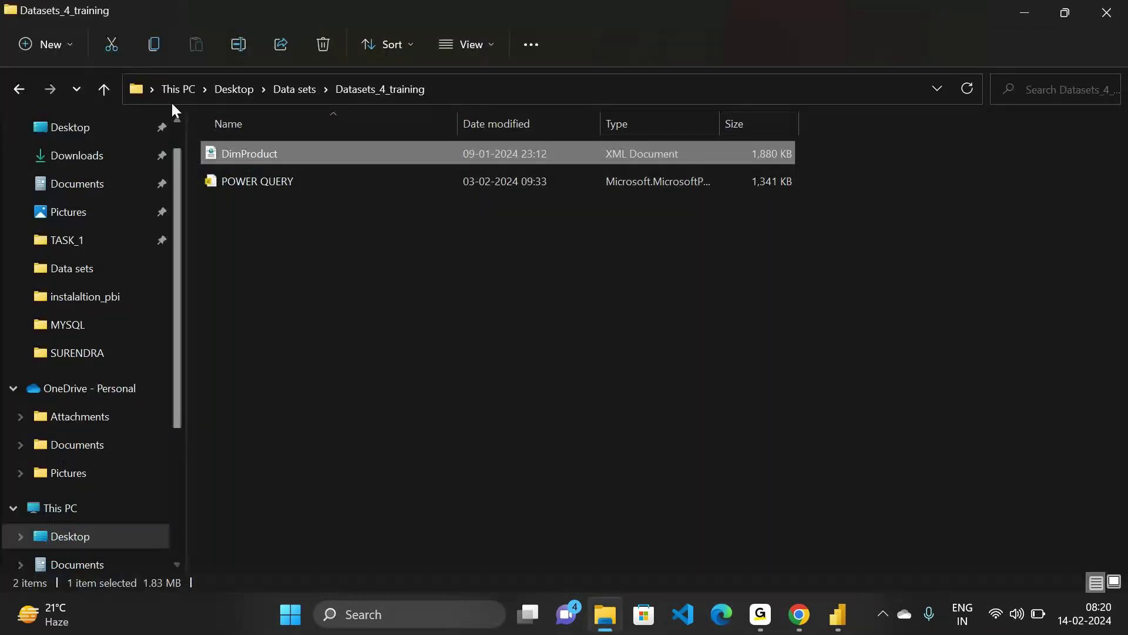
click(98, 86)
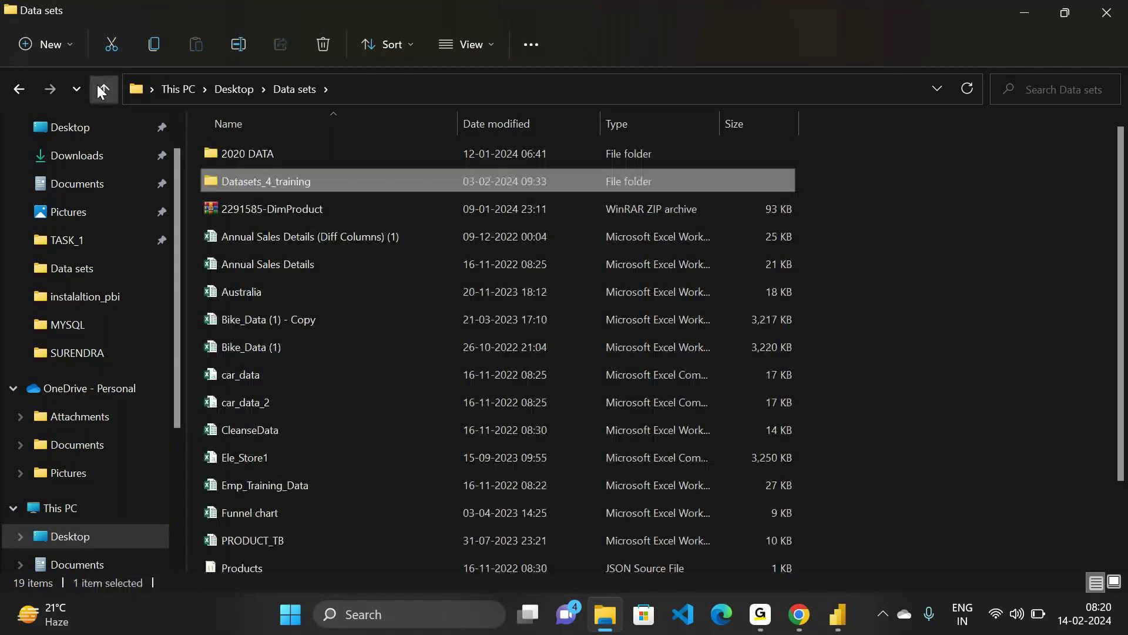
click(97, 85)
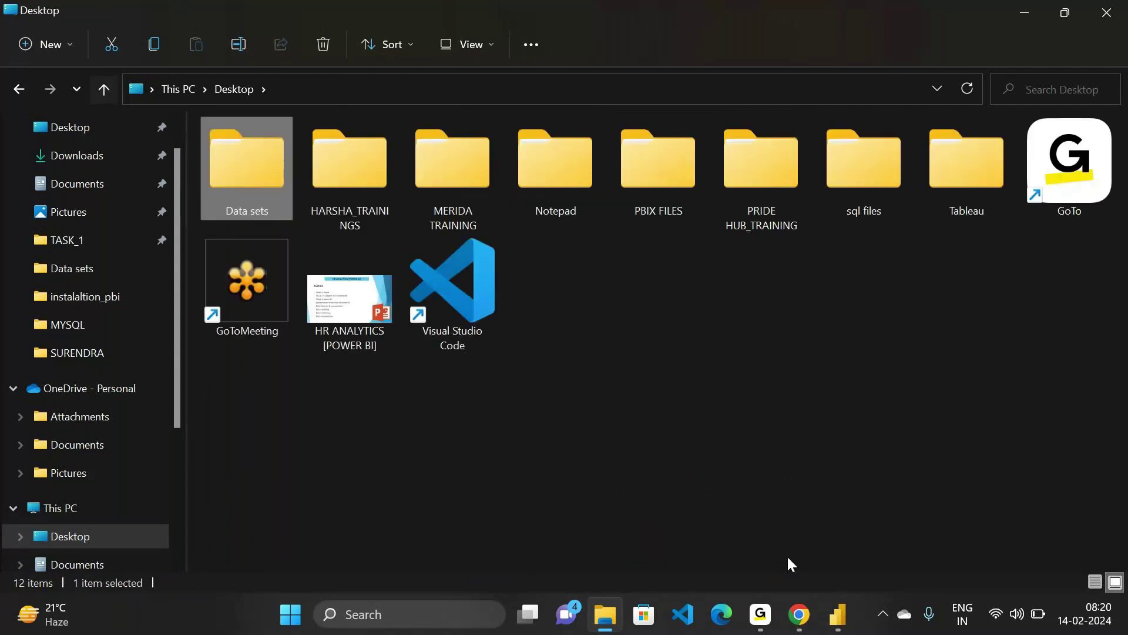
click(839, 615)
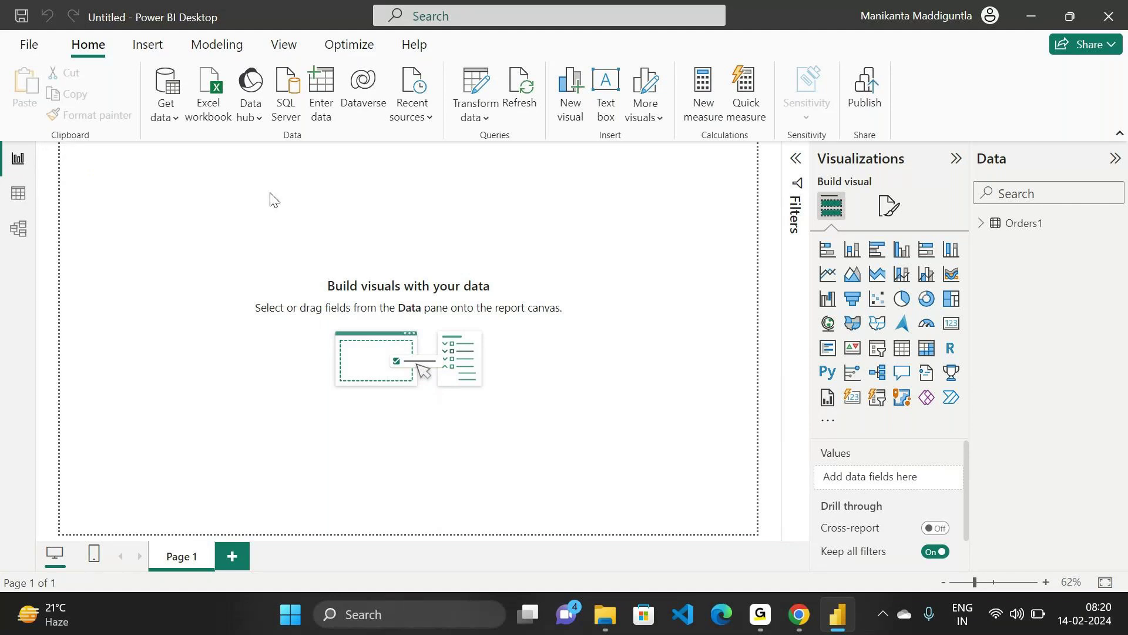
- Expand the Orders1 field list and examine the columns of the Orders1 table in the table view
click(981, 224)
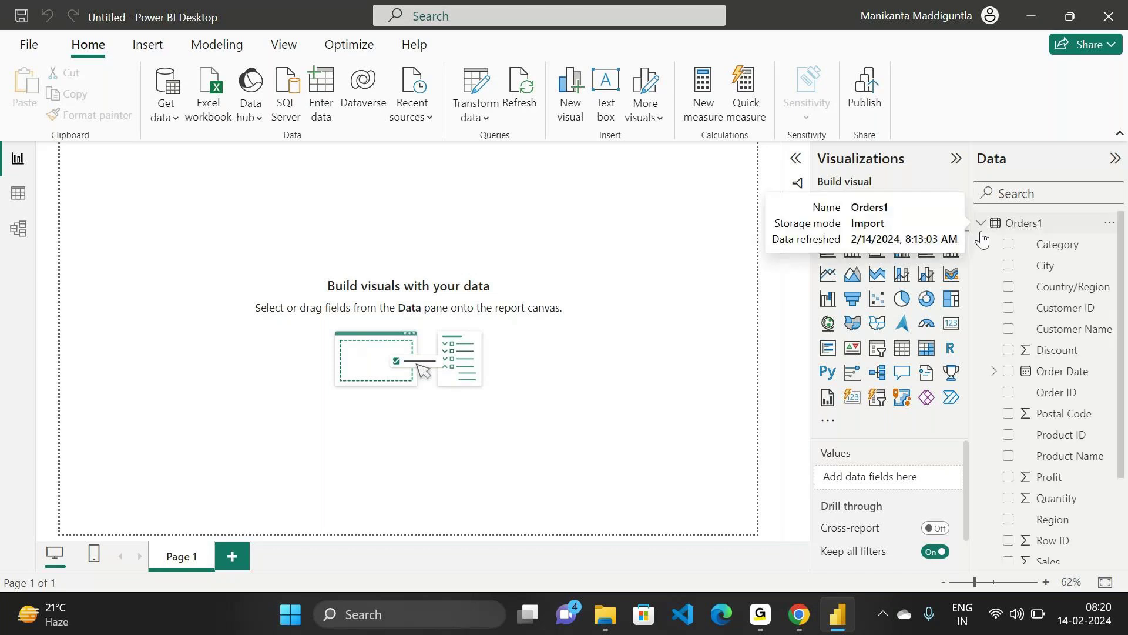
click(19, 195)
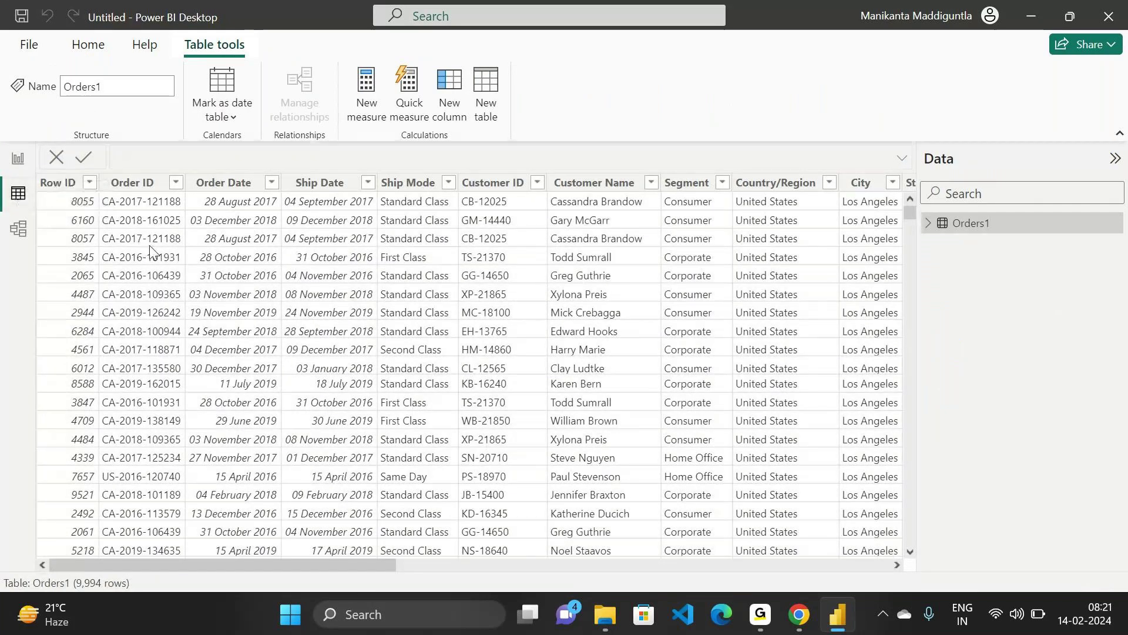
scroll(149, 252, right, 5)
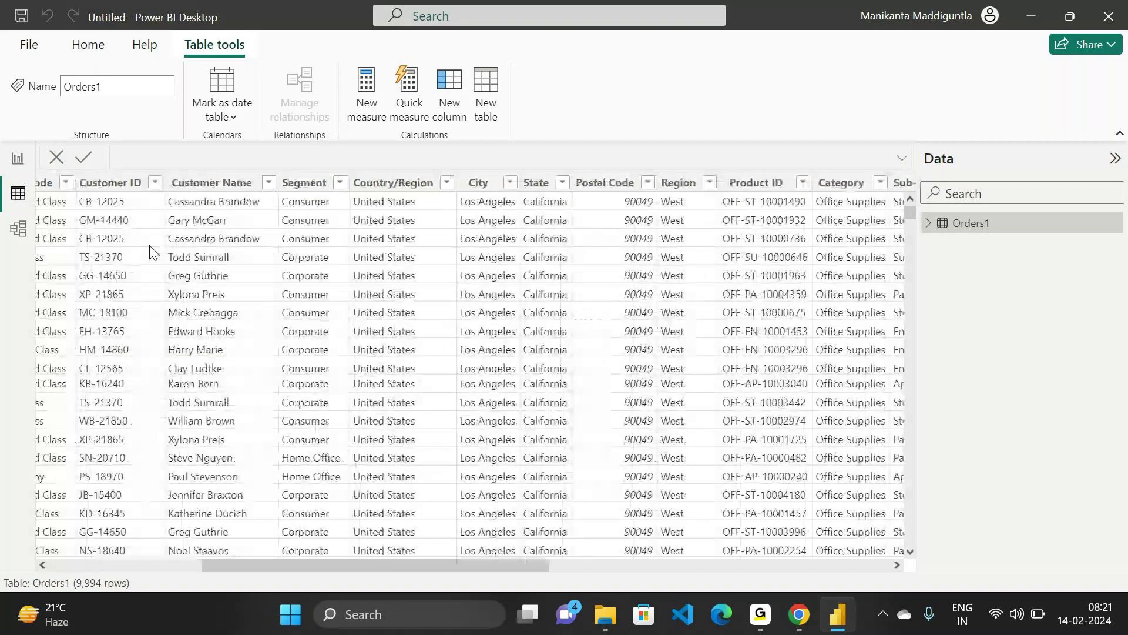
scroll(150, 251, right, 3)
scroll(150, 252, right, 2)
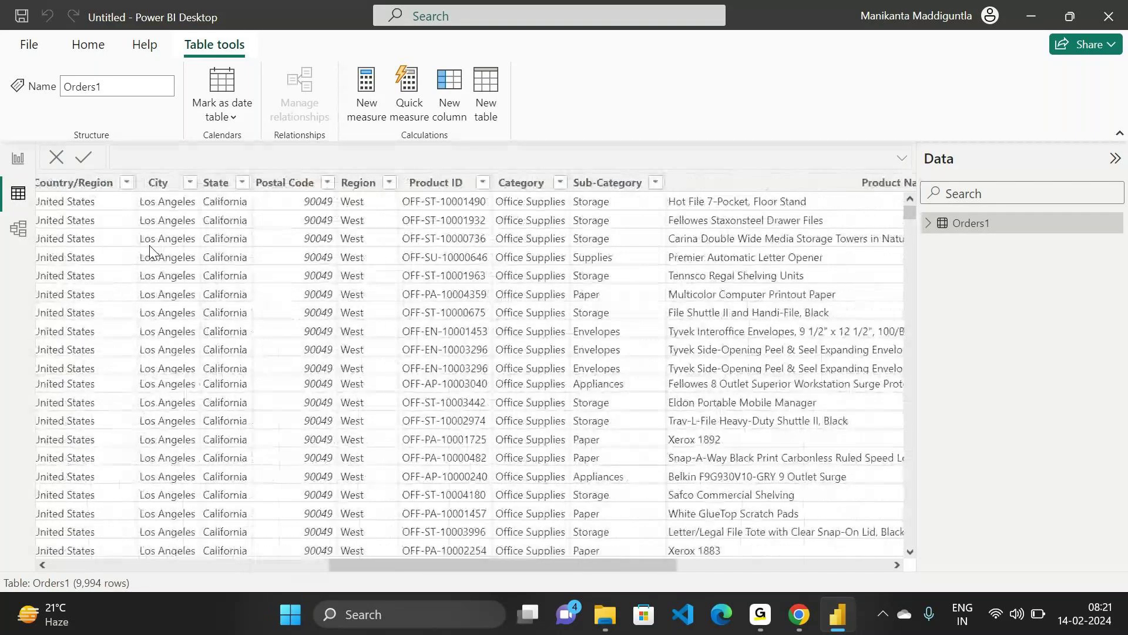
scroll(149, 252, left, 2)
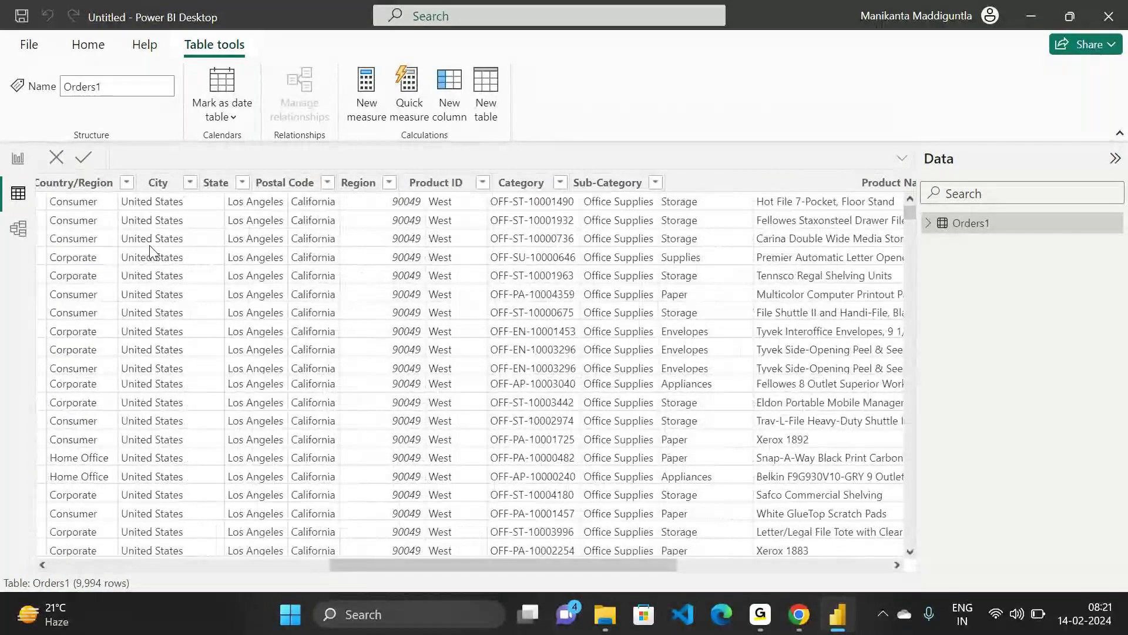
scroll(150, 251, left, 8)
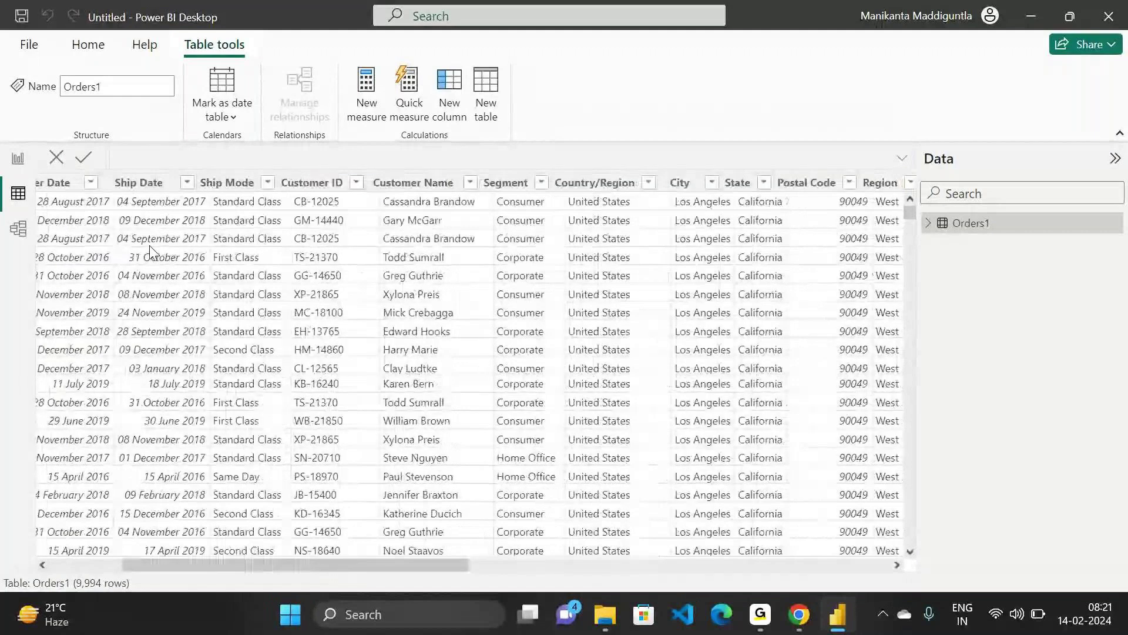
scroll(152, 251, left, 3)
scroll(152, 252, left, 2)
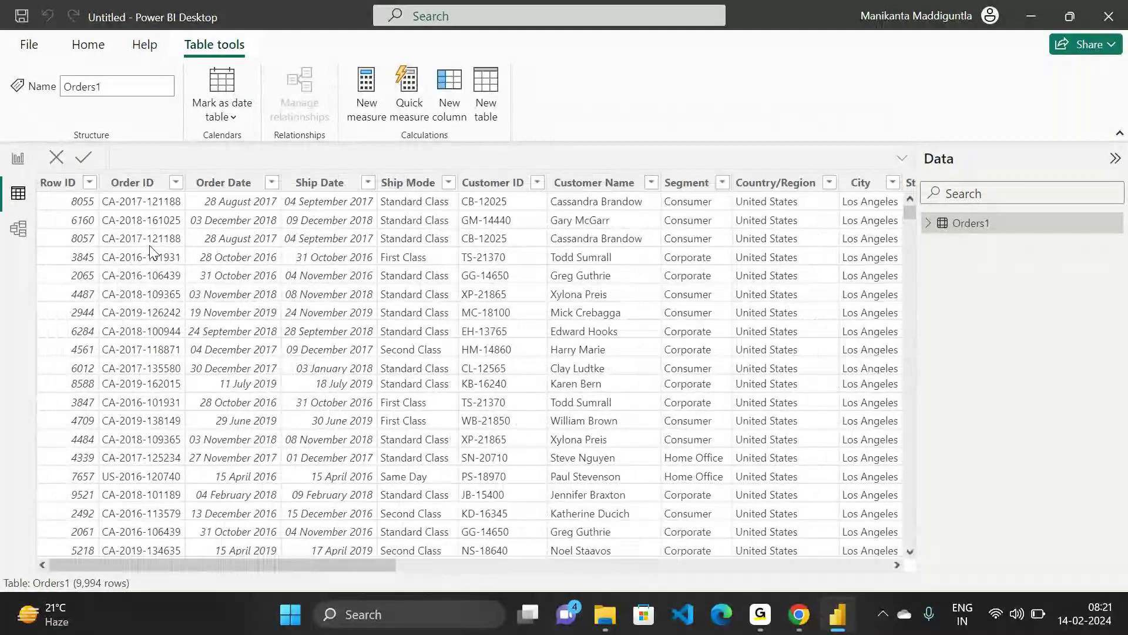
- Inspect the Row ID, Order ID, Order Date, Ship Mode and Customer ID columns of Orders1 one after another
click(59, 182)
click(127, 187)
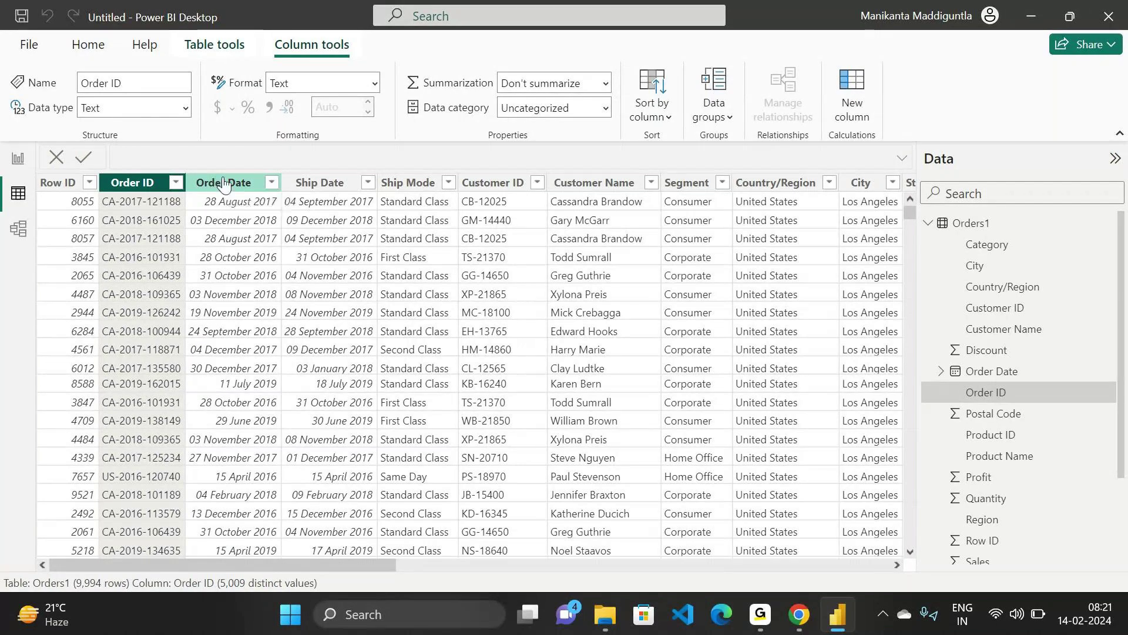
click(223, 184)
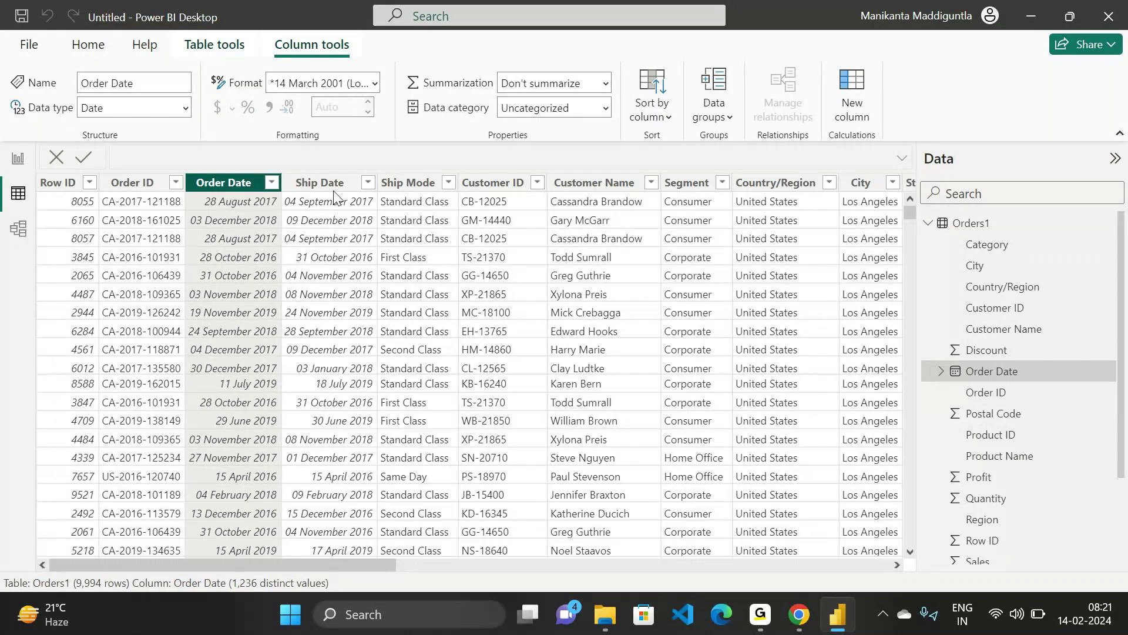
click(407, 182)
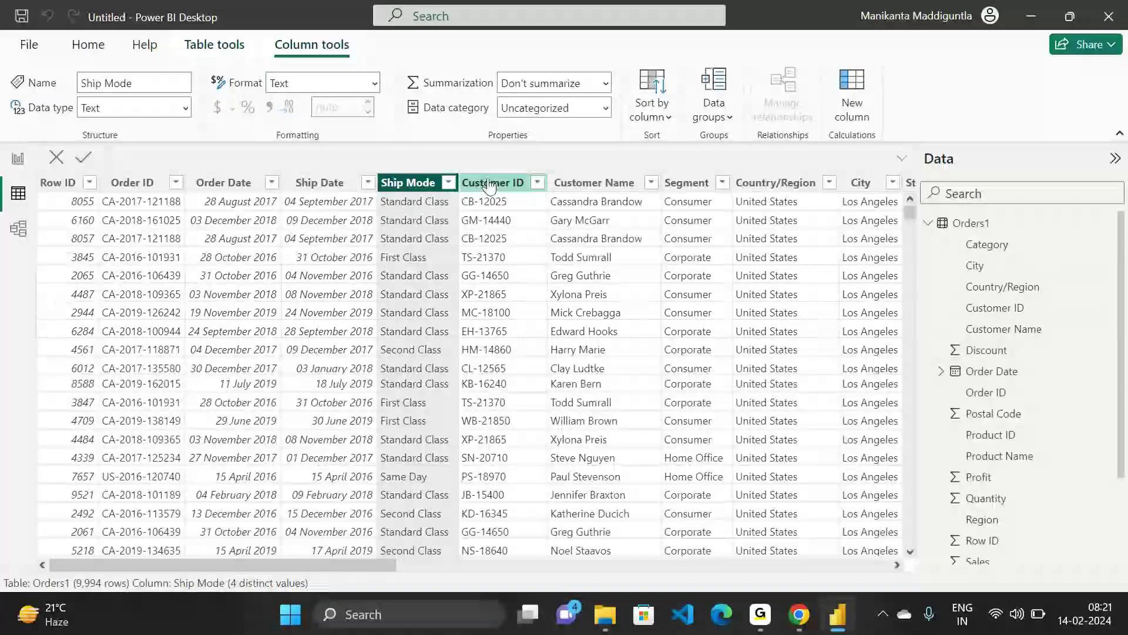
click(490, 184)
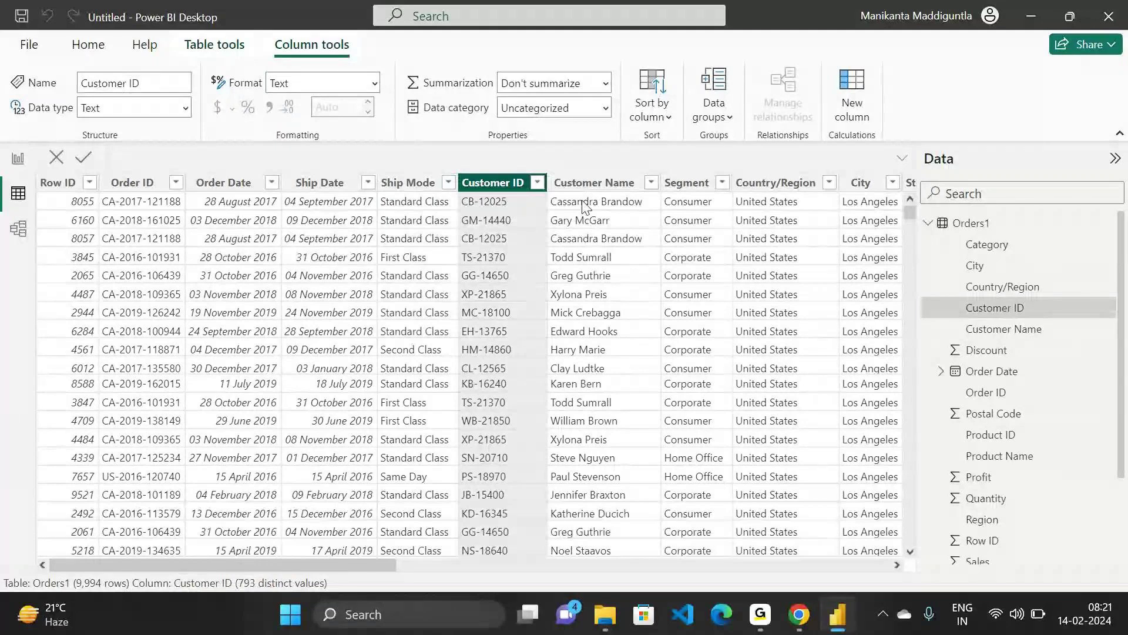
- Select the Segment column of Orders1 and open its filter options to view the distinct values
scroll(529, 194, right, 3)
click(470, 183)
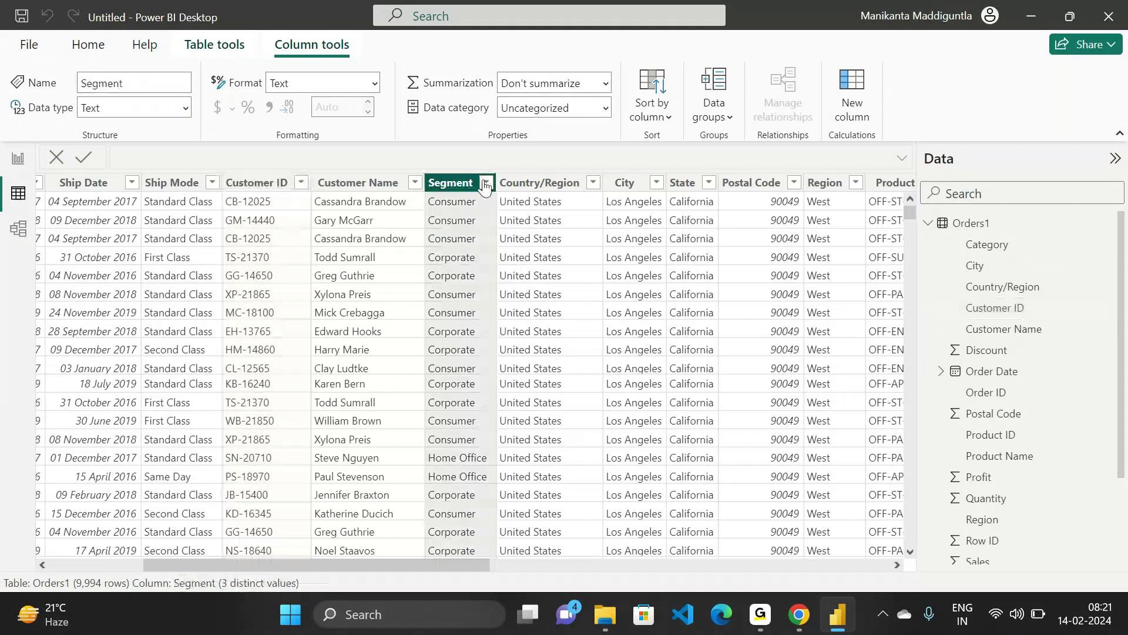
click(486, 183)
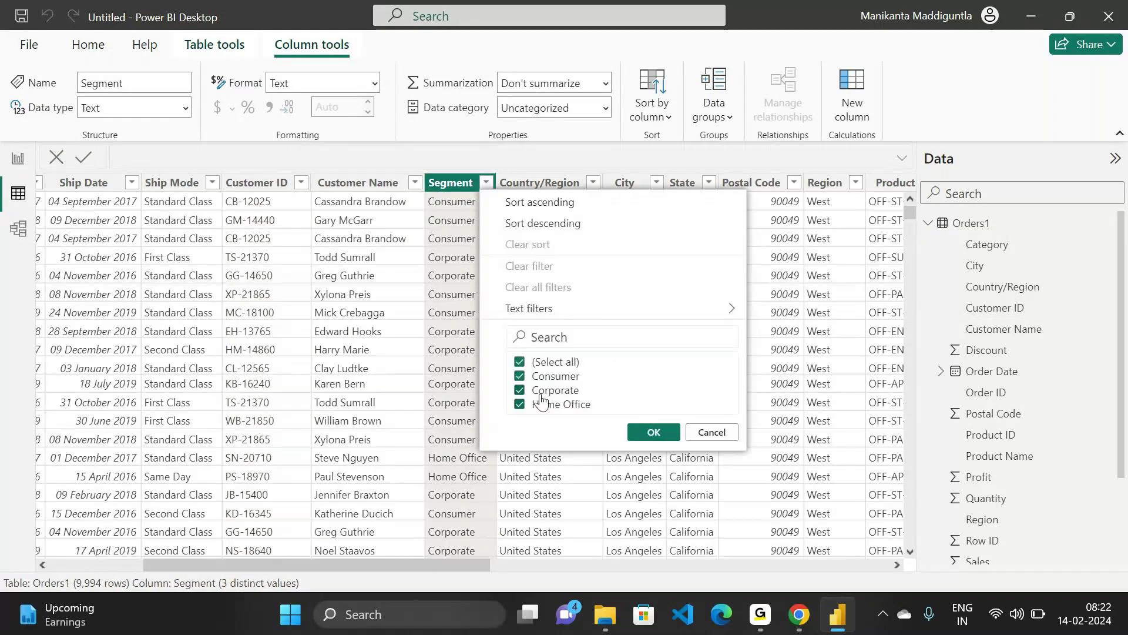
- Close the Segment filter options and inspect the Row ID, Order ID, Order Date and Ship Date columns one after another
click(486, 183)
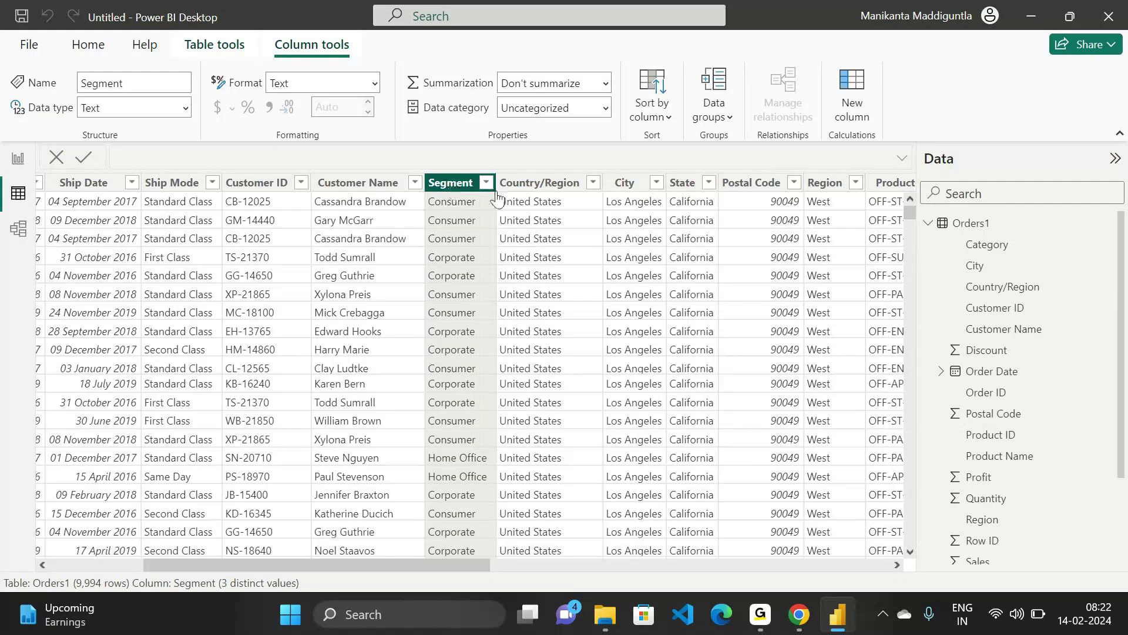
scroll(536, 302, right, 5)
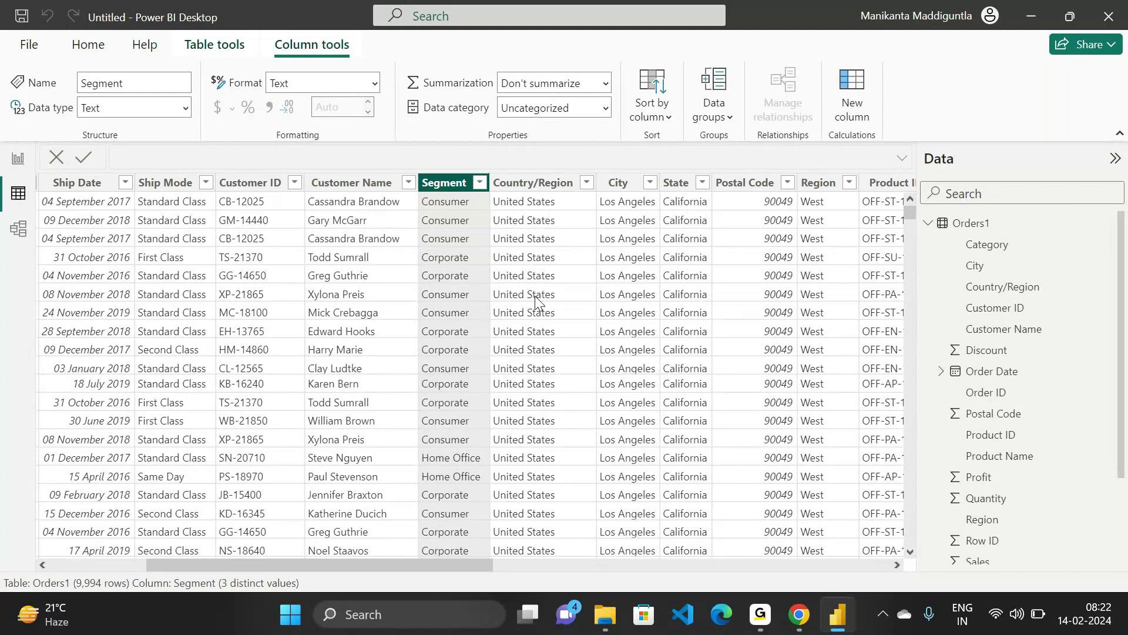
click(60, 184)
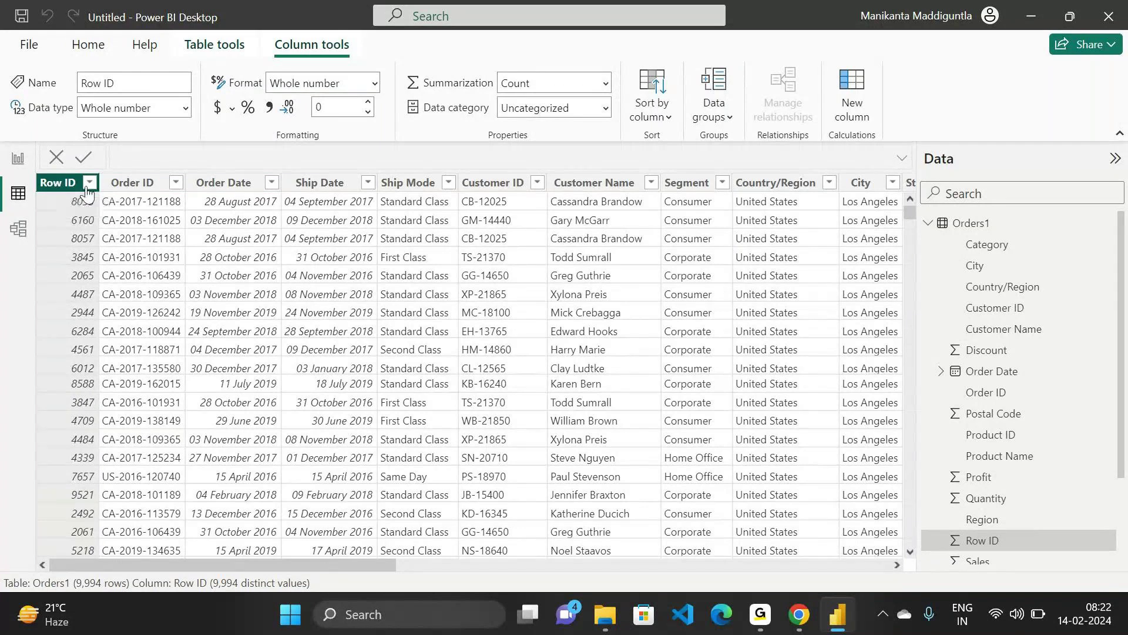
click(132, 182)
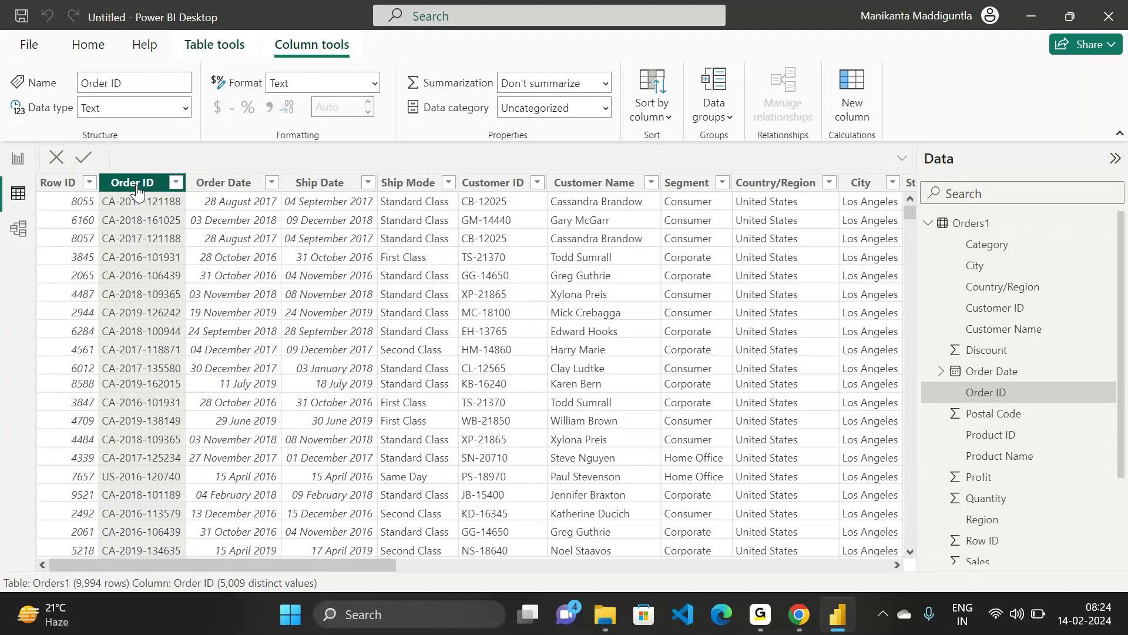
click(229, 183)
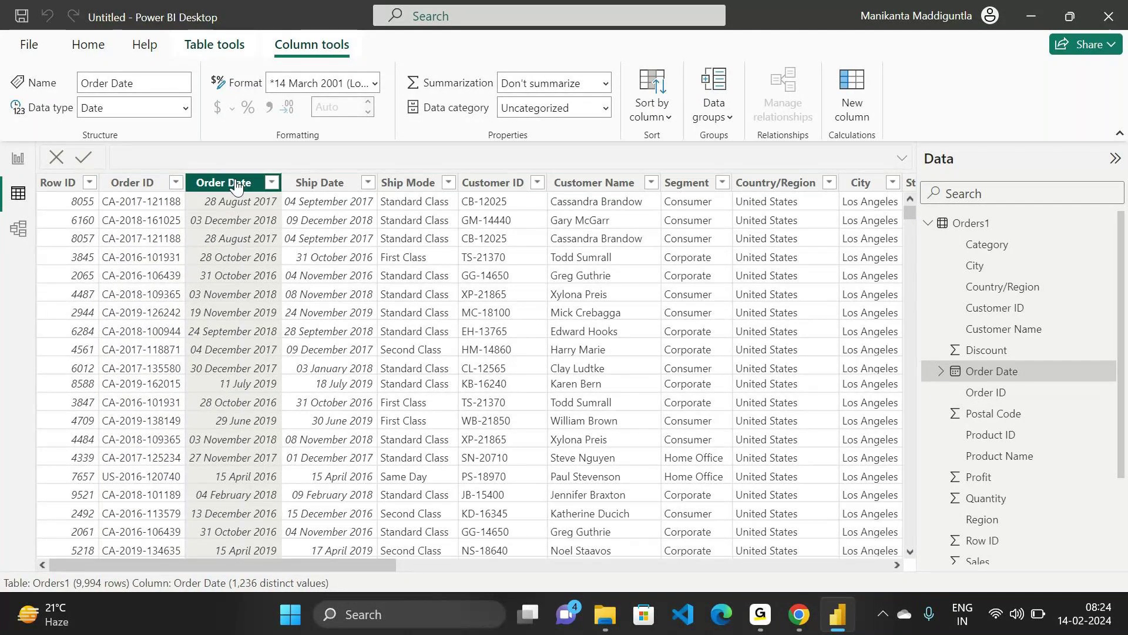
click(311, 183)
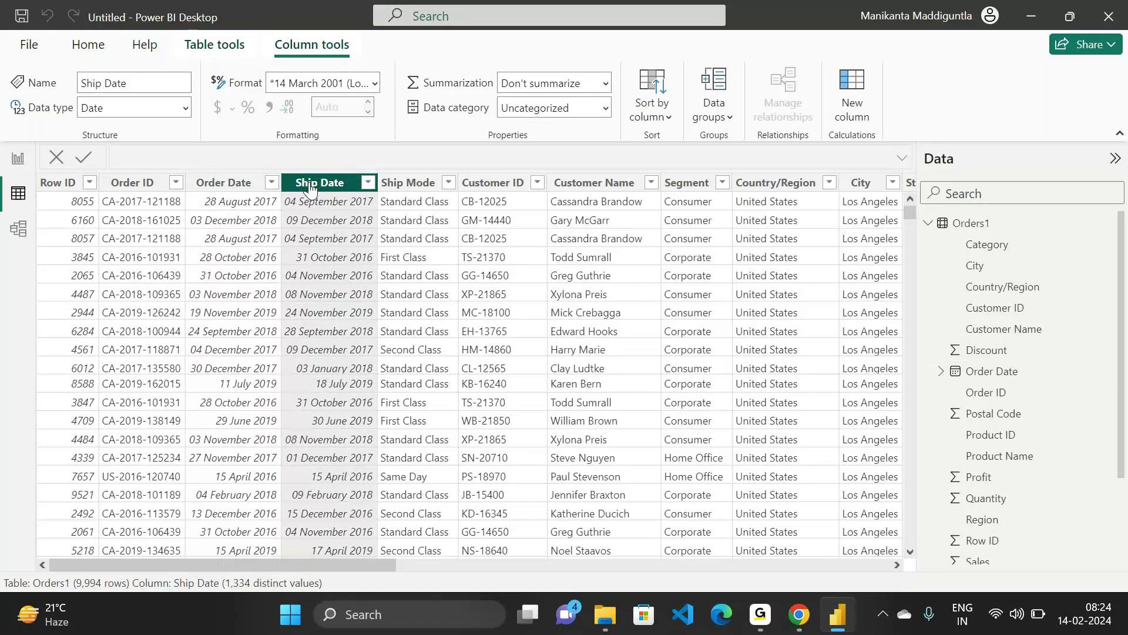
- Select the Ship Mode column, view its distinct values in the filter options and close them
click(412, 185)
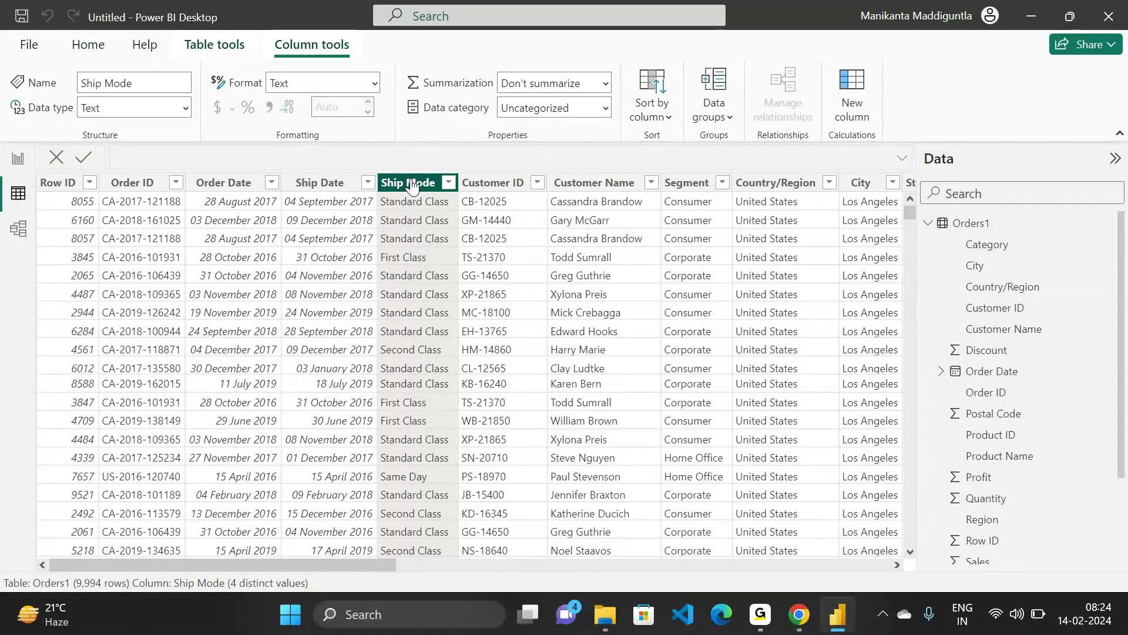
click(449, 184)
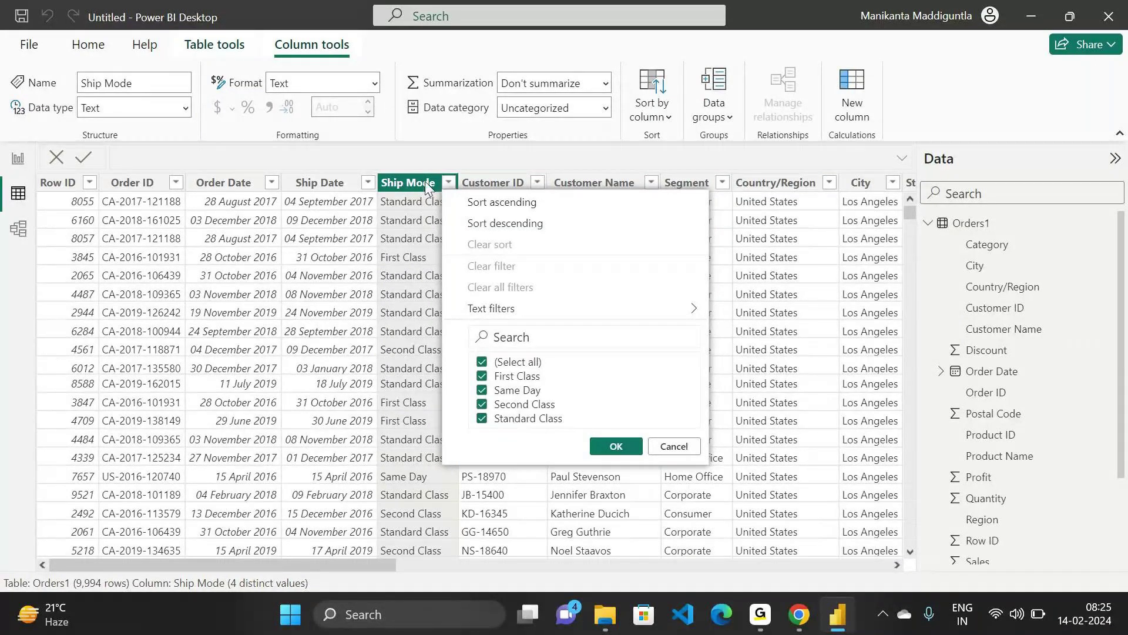
click(406, 184)
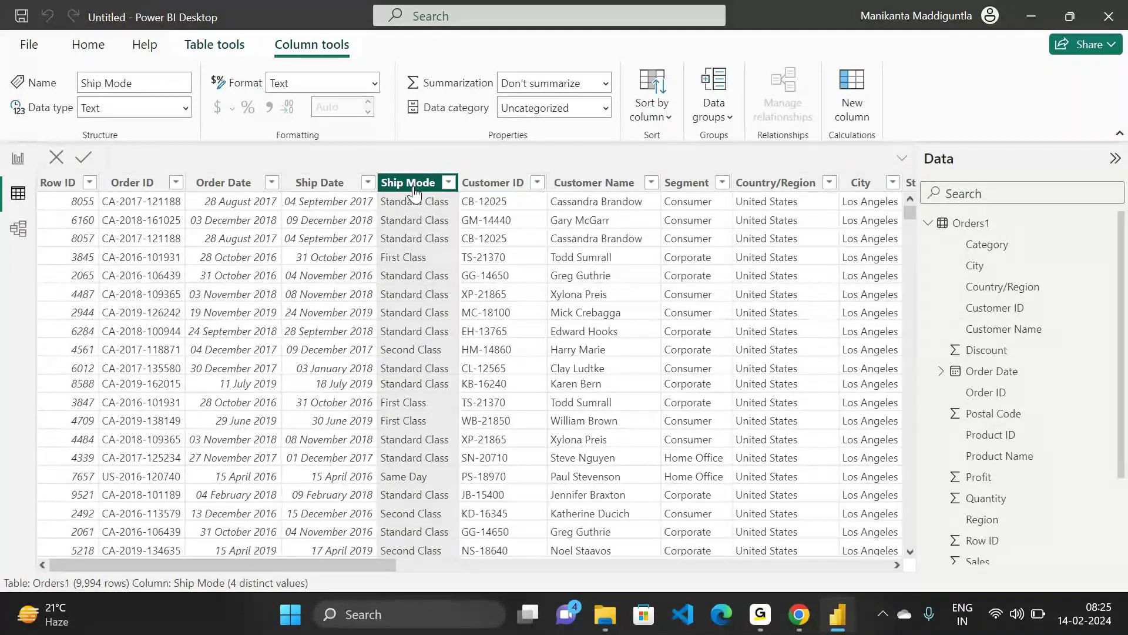
- Filter the Ship Mode column to show only First Class orders
click(448, 183)
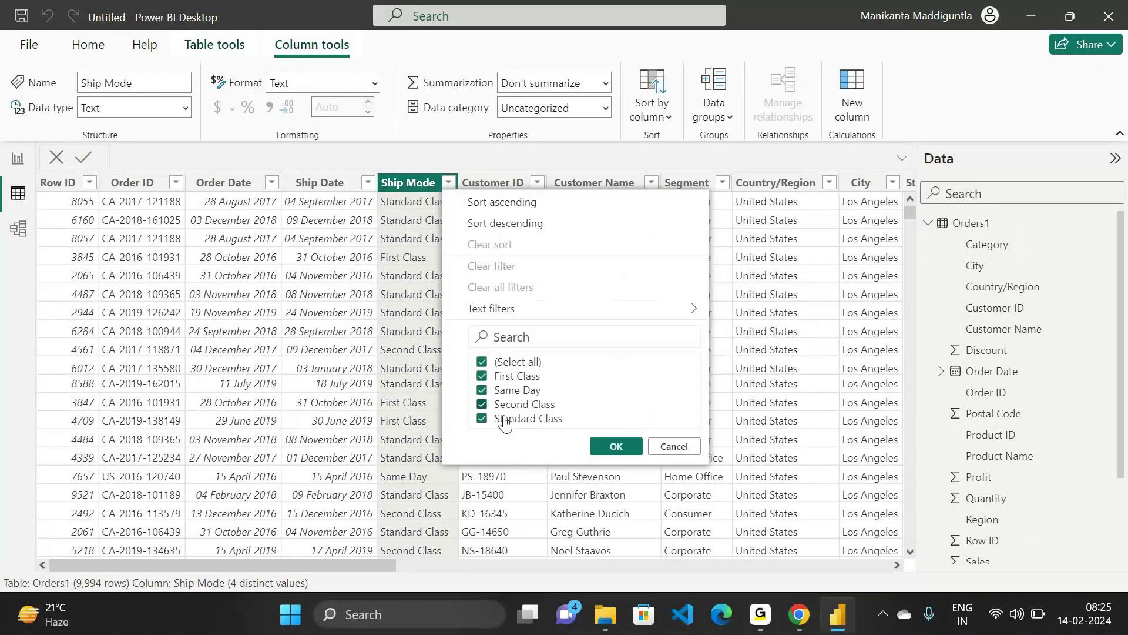
click(489, 367)
click(482, 377)
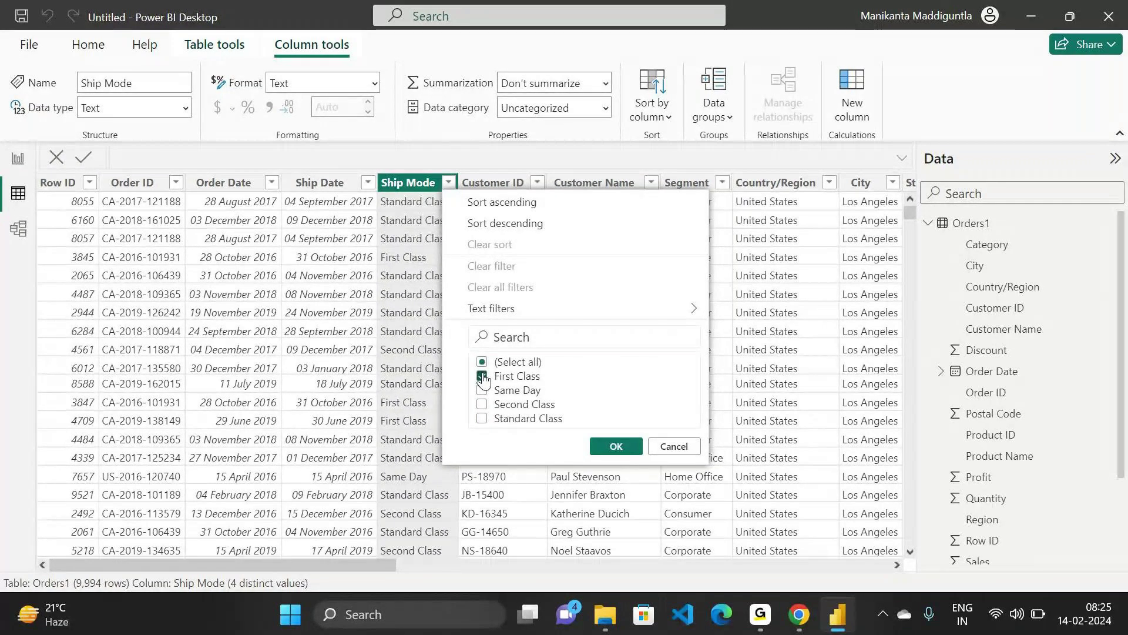
key(Return)
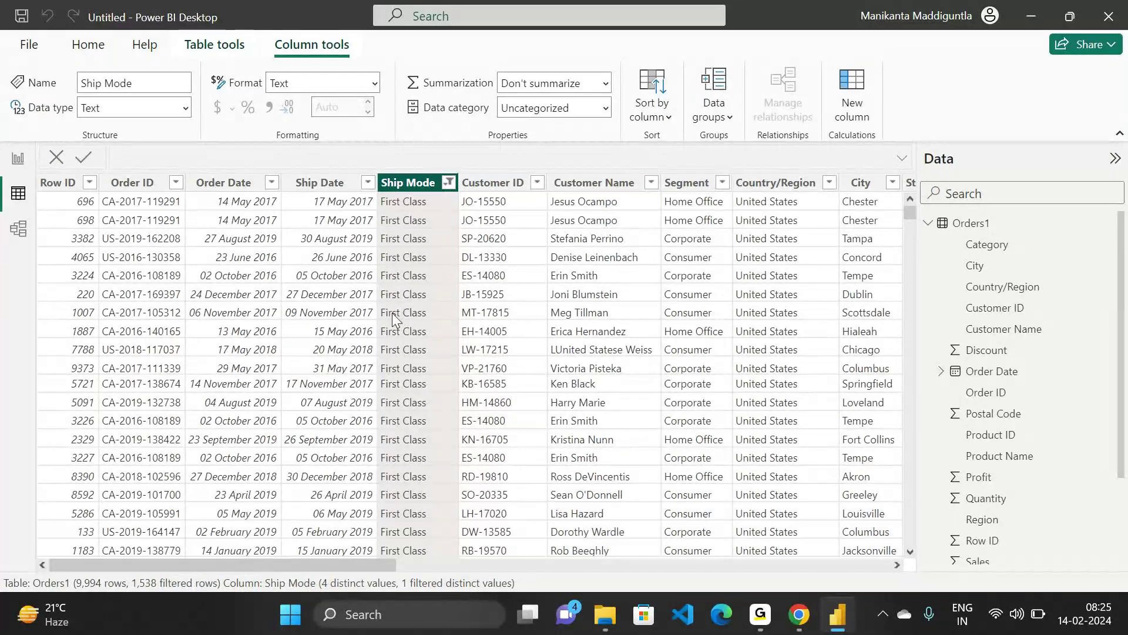
- Compare the Order Date and Ship Date columns for the First Class orders
click(227, 182)
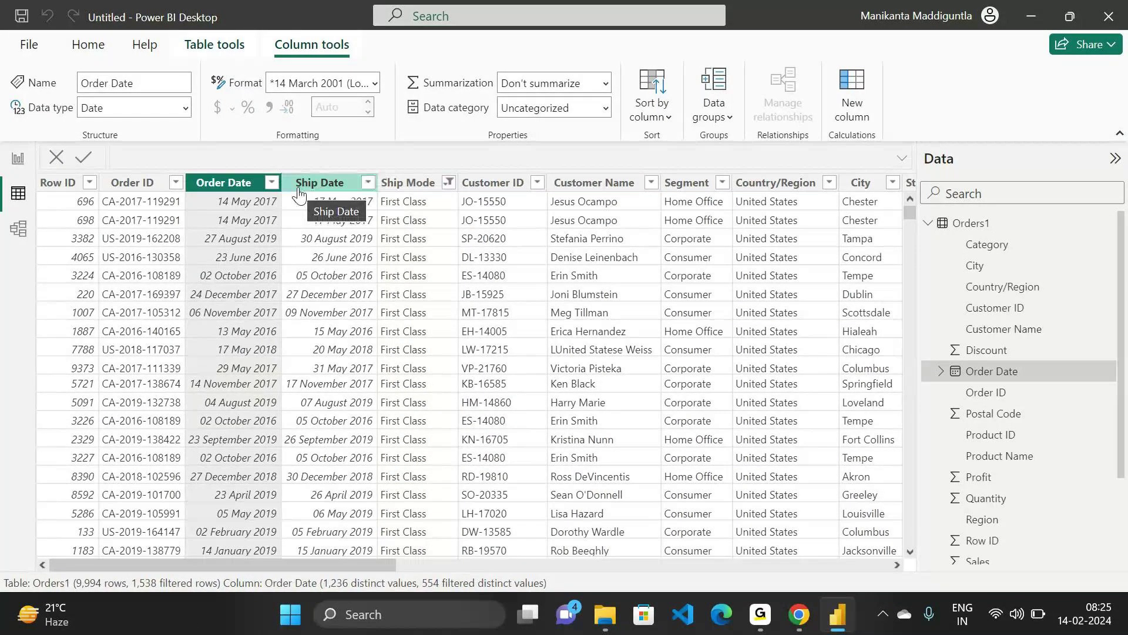
click(299, 188)
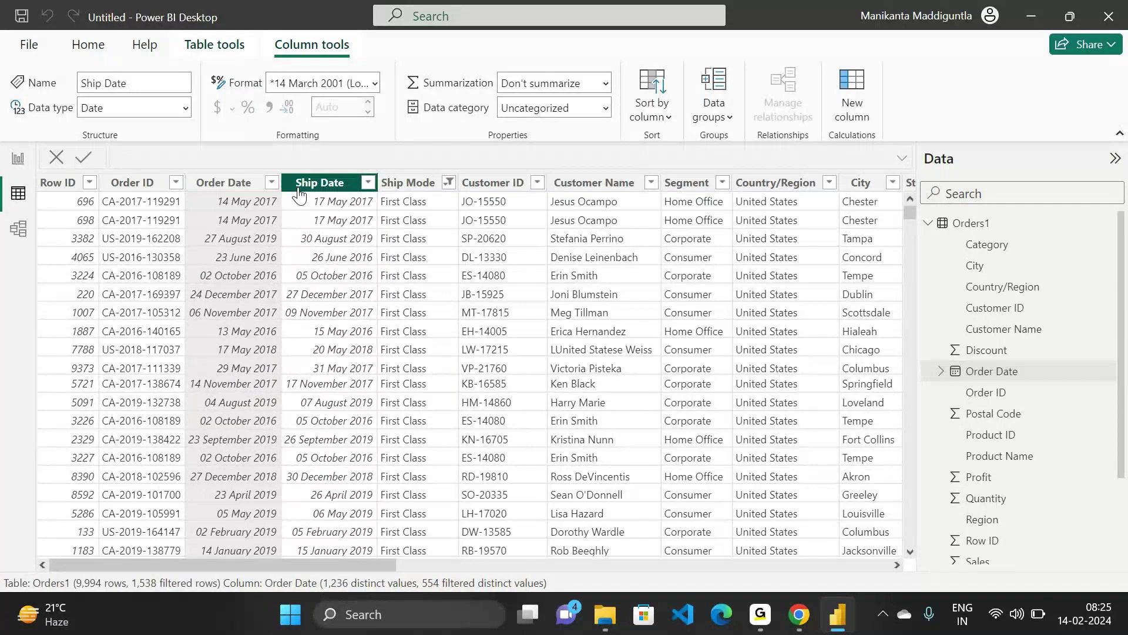
click(227, 183)
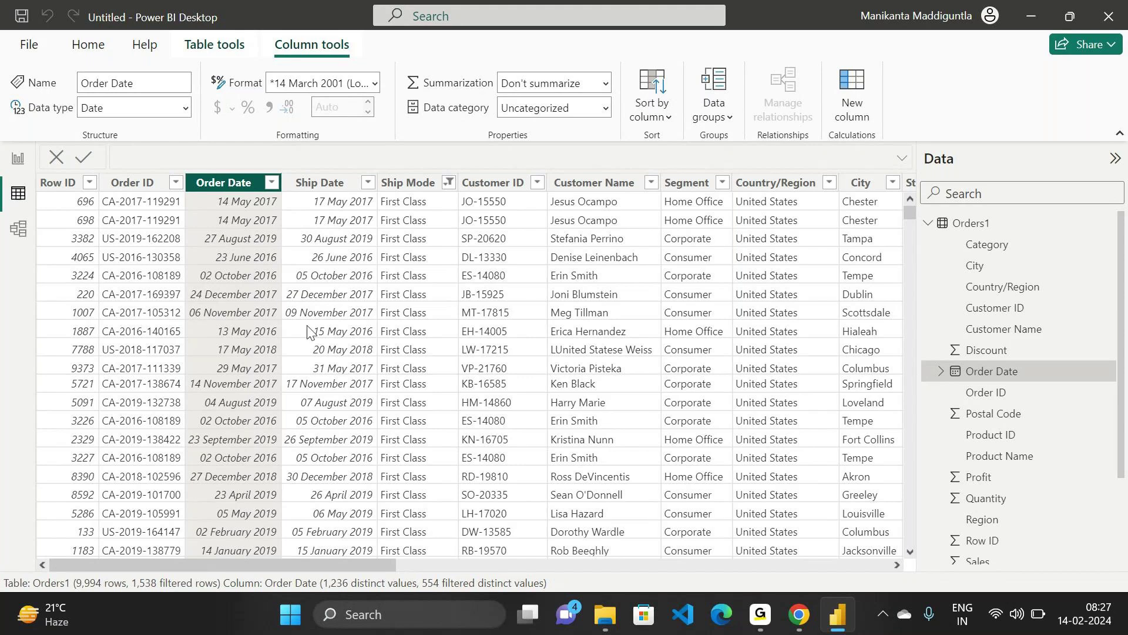
scroll(308, 332, up, 1)
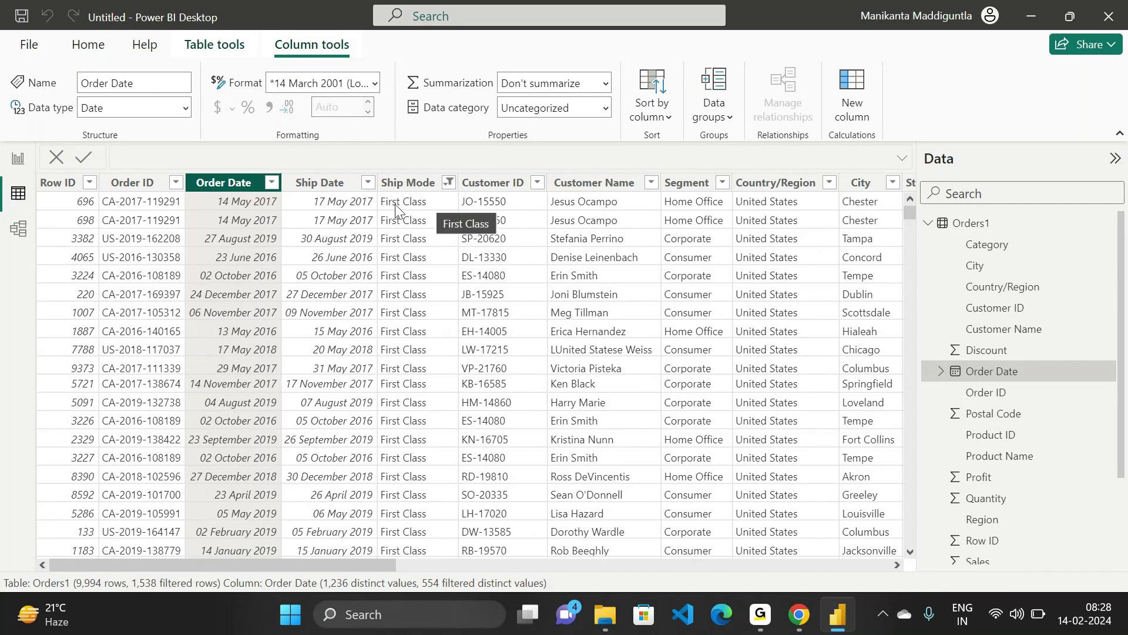
- Change the Ship Mode filter from First Class to Same Day only
click(447, 192)
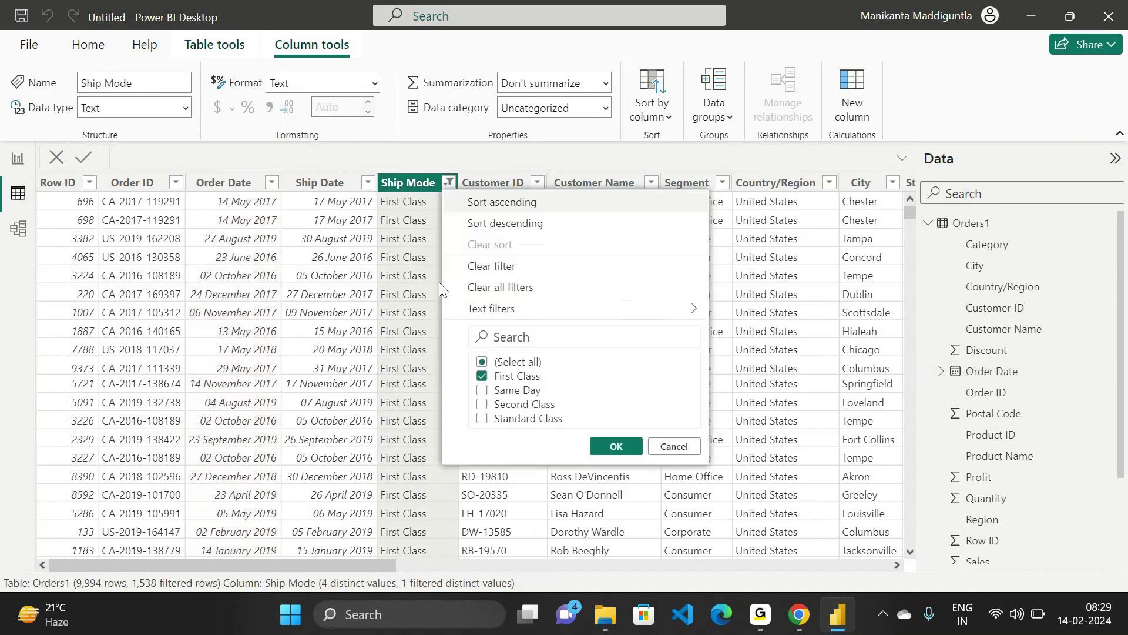
click(482, 377)
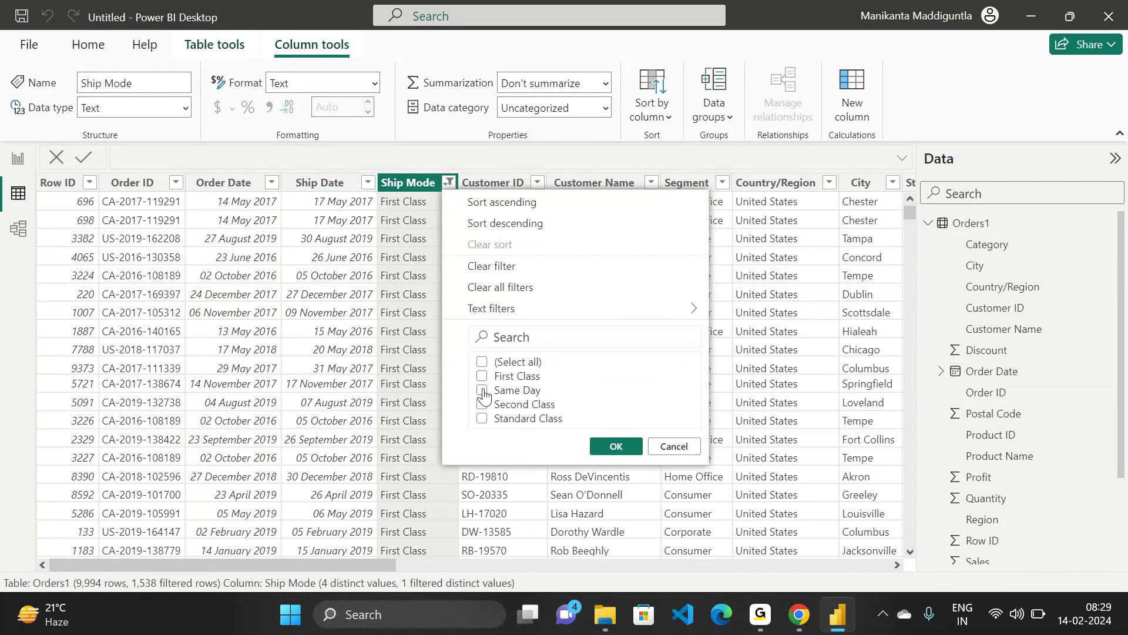
click(483, 392)
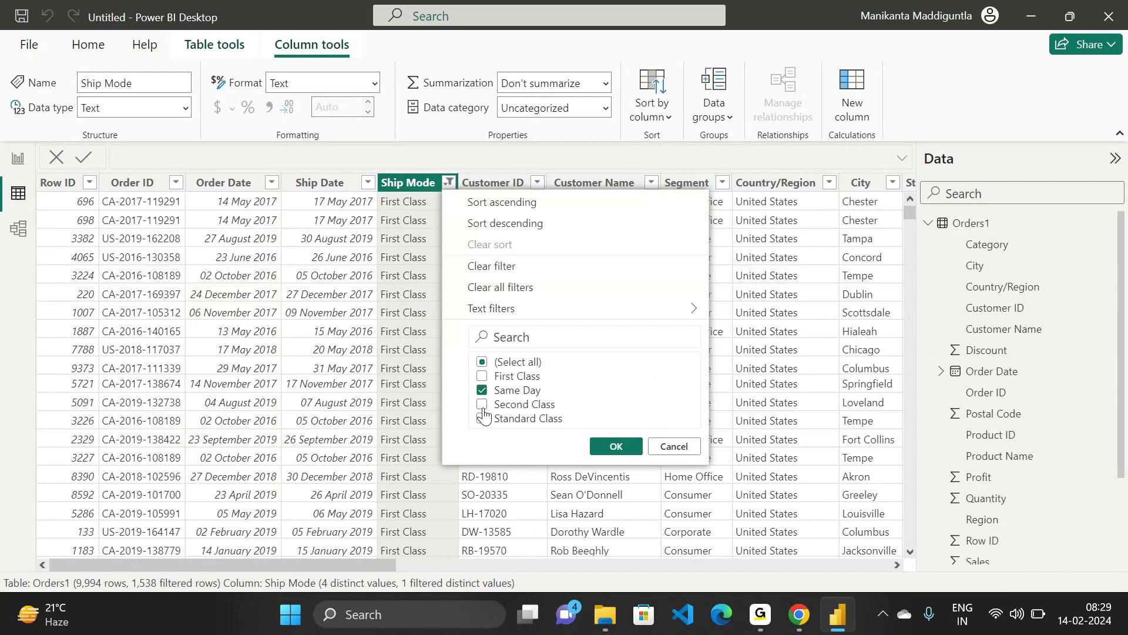
click(616, 448)
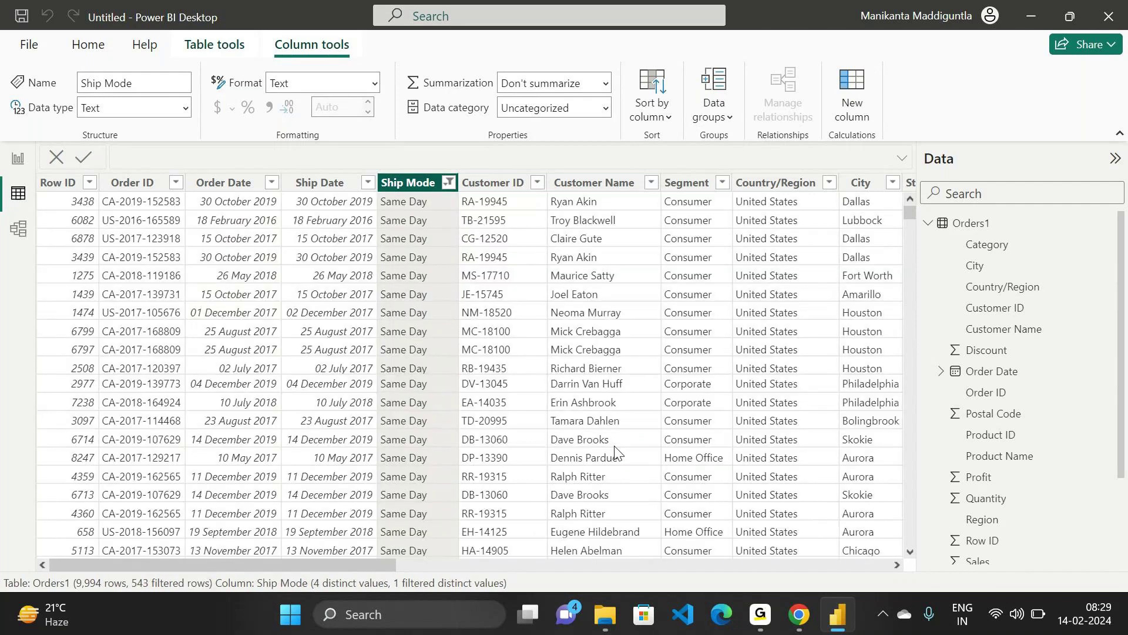
- Change the Ship Mode filter from Same Day to Second Class only
click(448, 184)
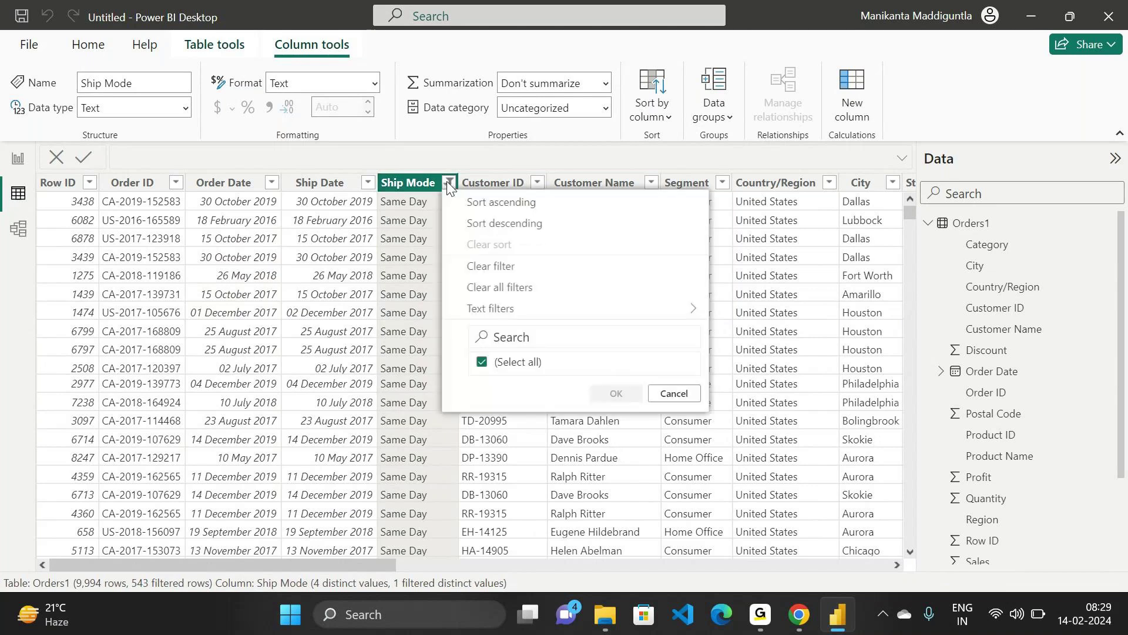
click(481, 405)
click(483, 391)
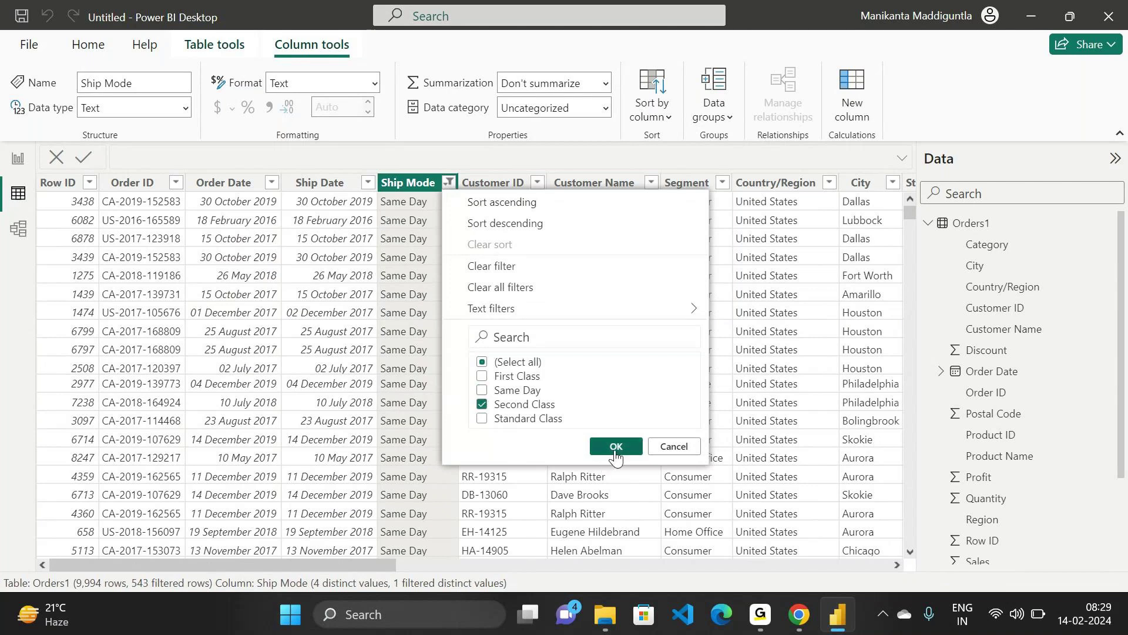
click(617, 447)
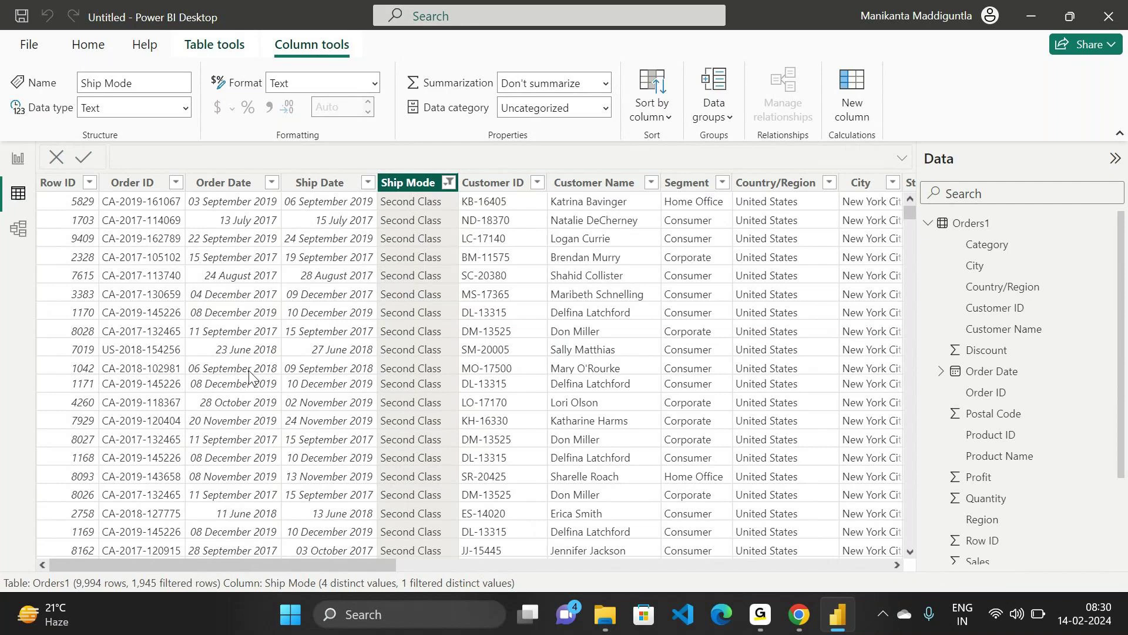
- Examine the order and ship dates across the Second Class rows and review the Ship Mode filter options
scroll(249, 371, down, 1)
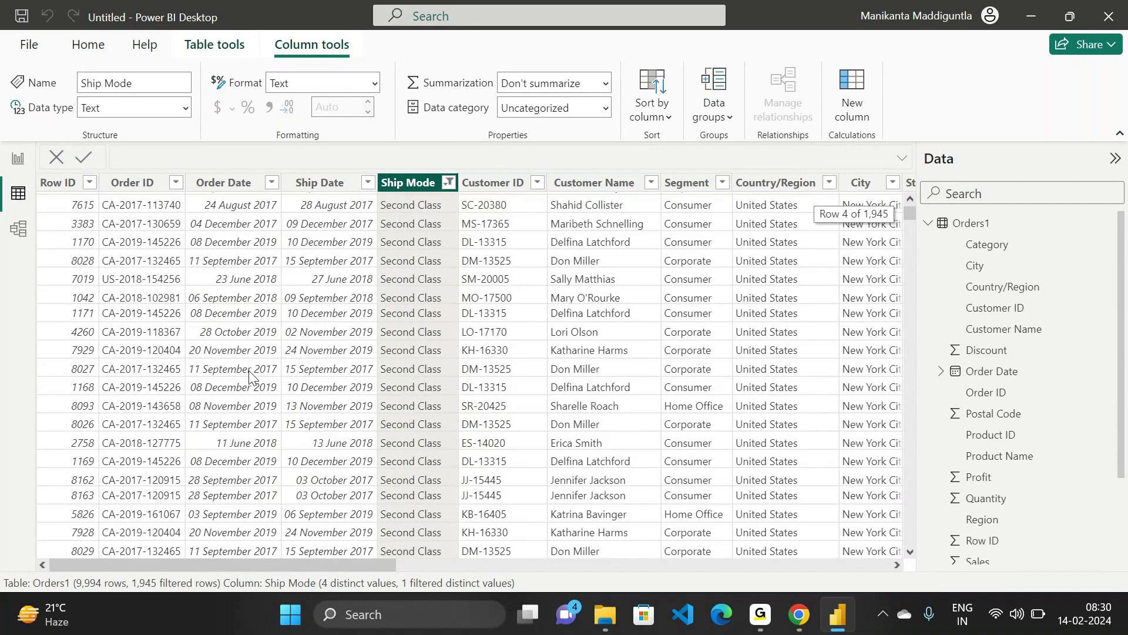
scroll(248, 375, down, 1)
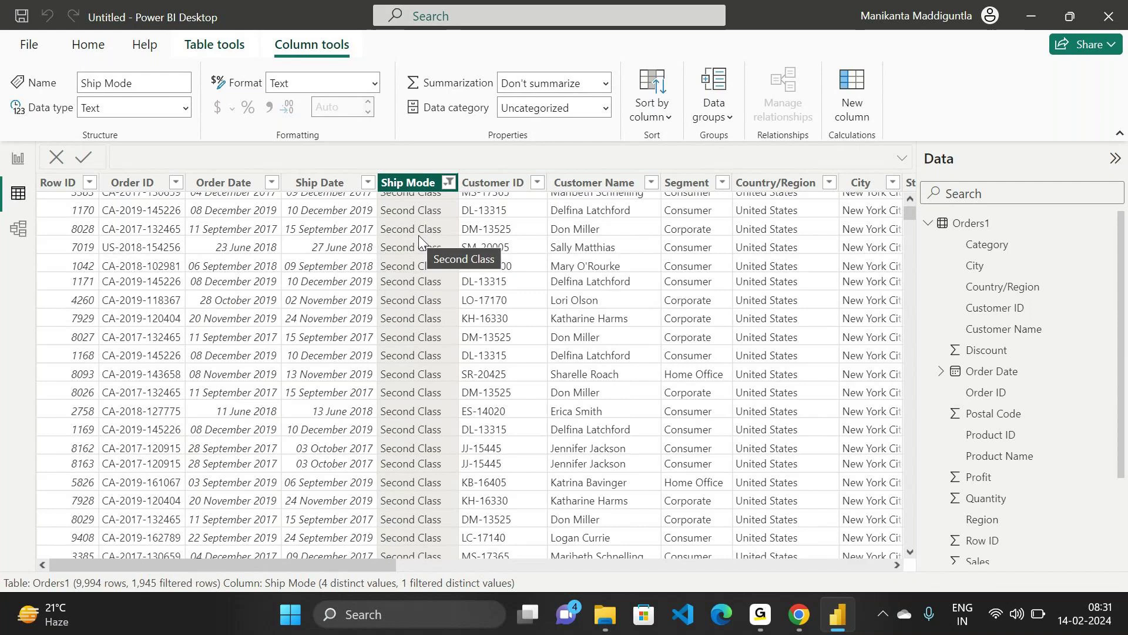
scroll(341, 303, down, 2)
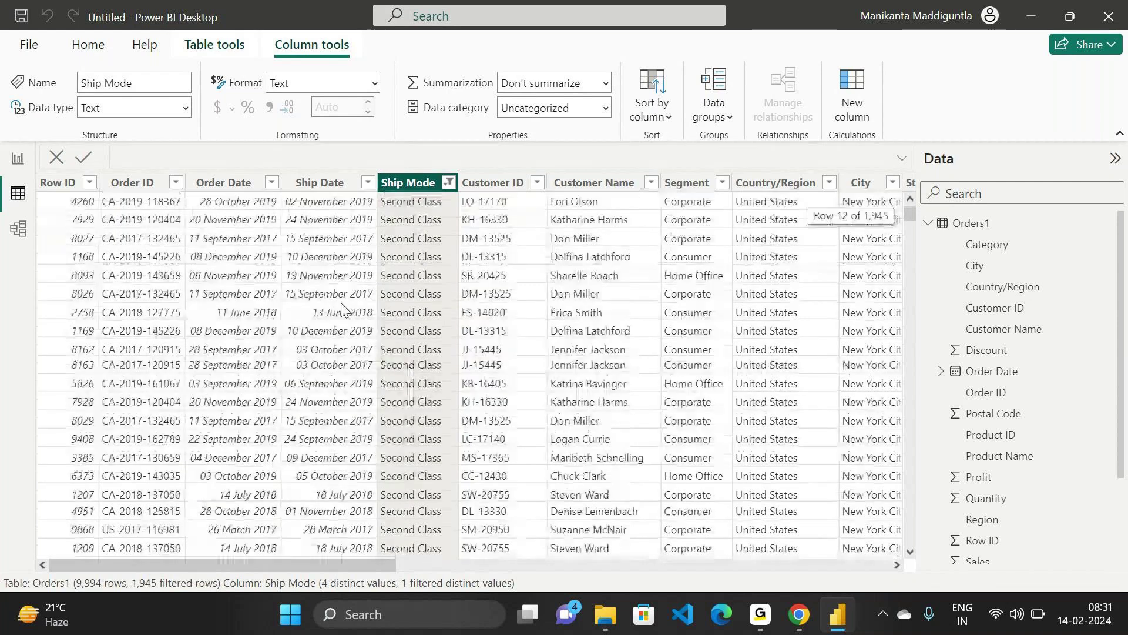
scroll(340, 302, up, 4)
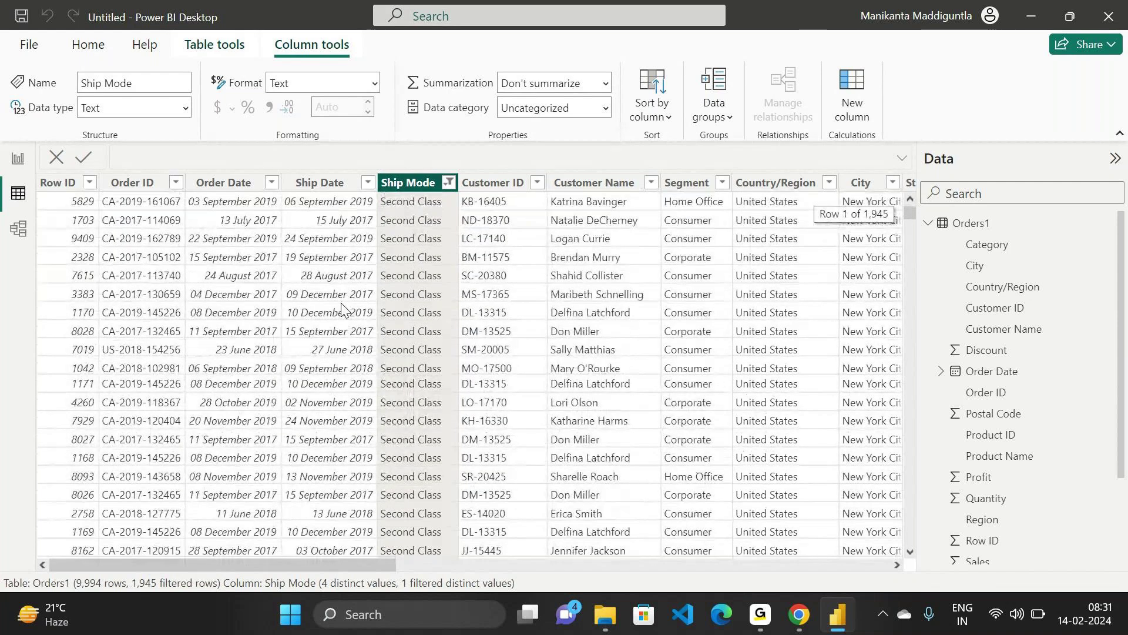
click(449, 183)
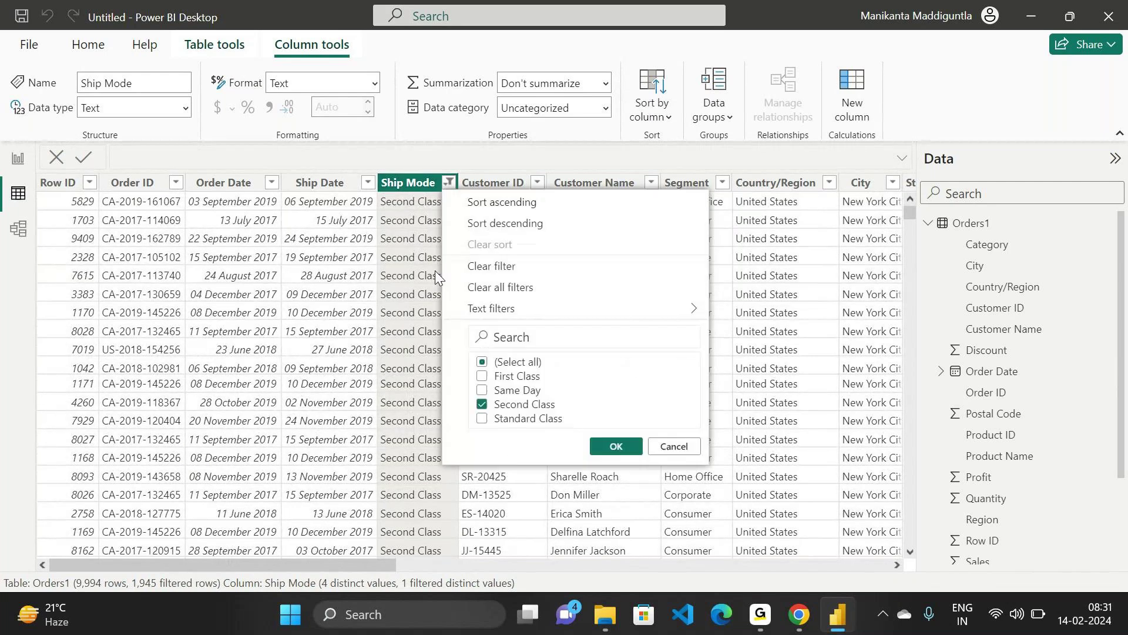
click(404, 182)
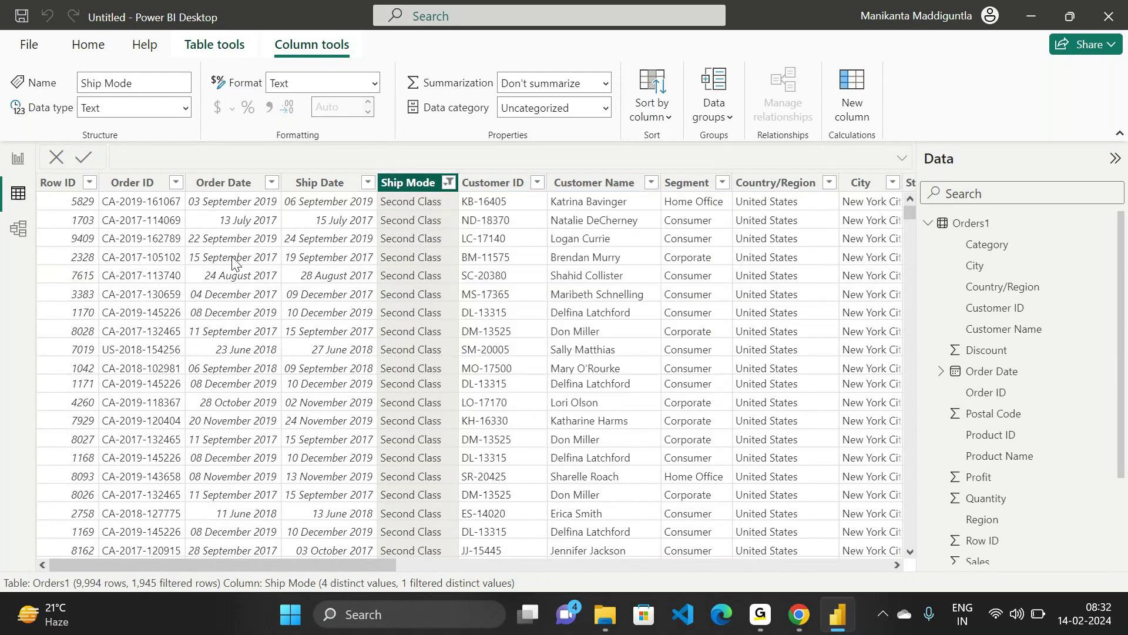
scroll(253, 294, down, 1)
scroll(273, 322, down, 2)
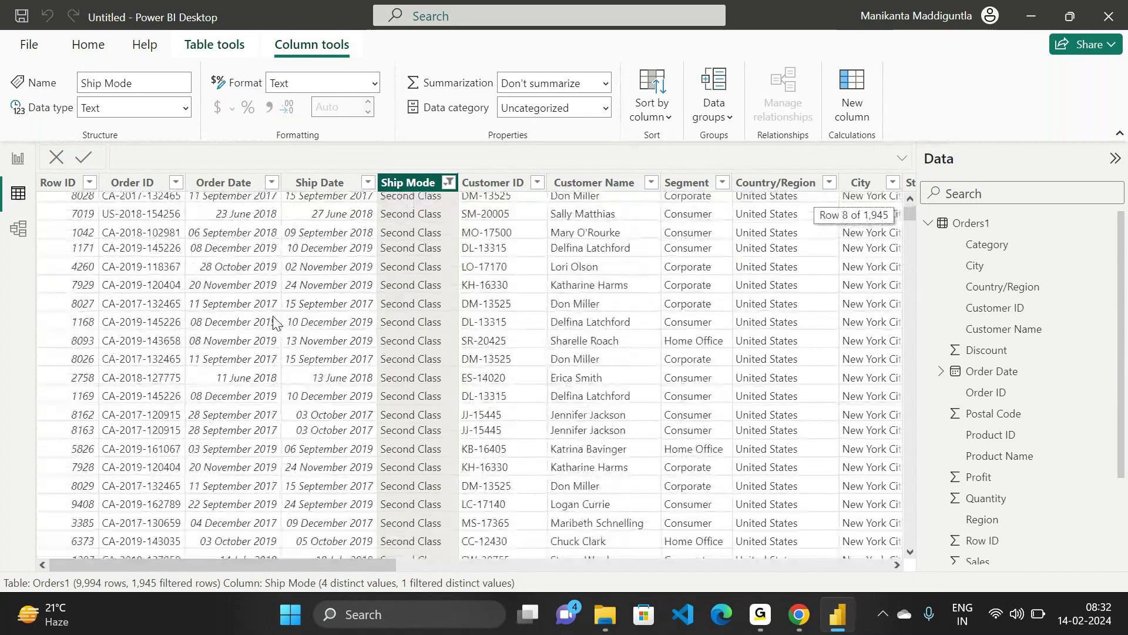
scroll(273, 322, down, 5)
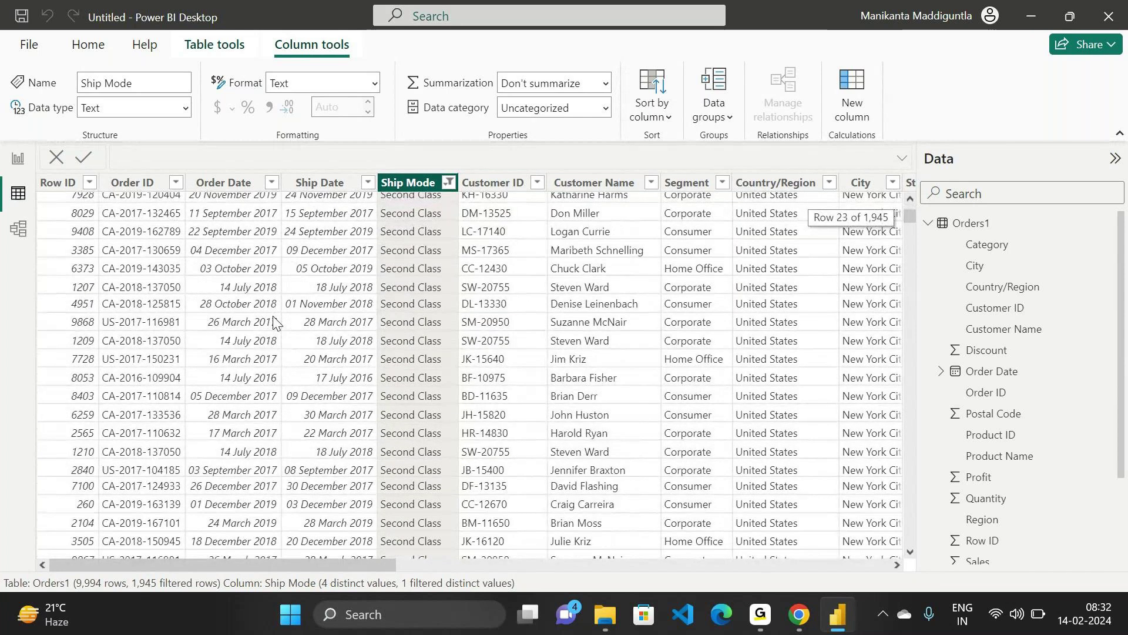
- Change the Ship Mode filter to Standard Class only and look through the filtered rows
click(450, 184)
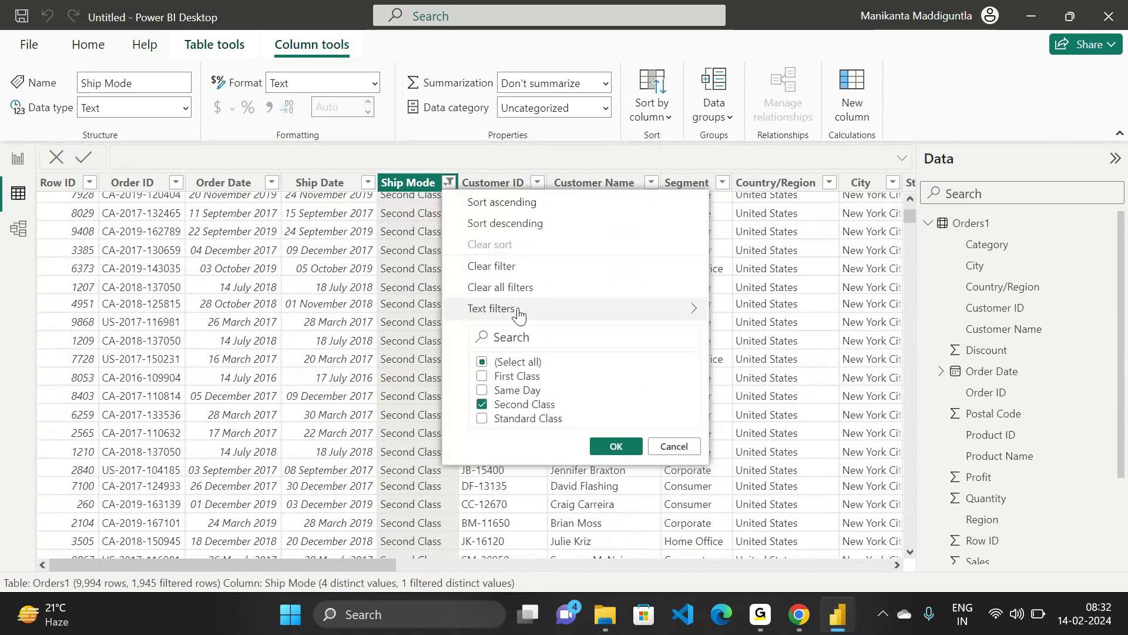
click(480, 418)
click(481, 404)
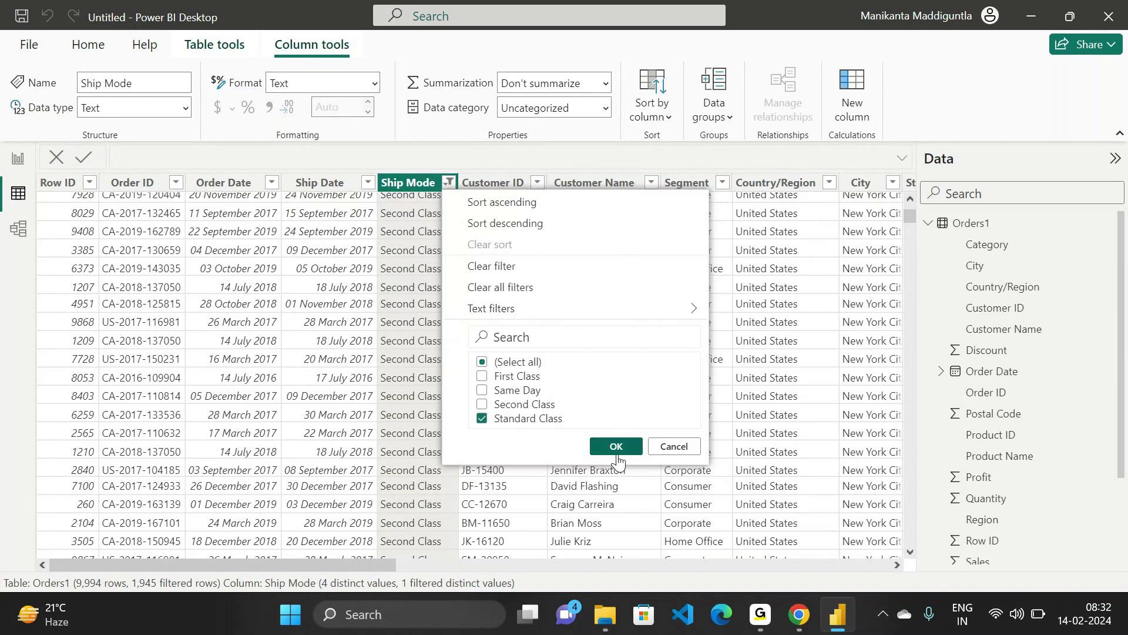
click(617, 448)
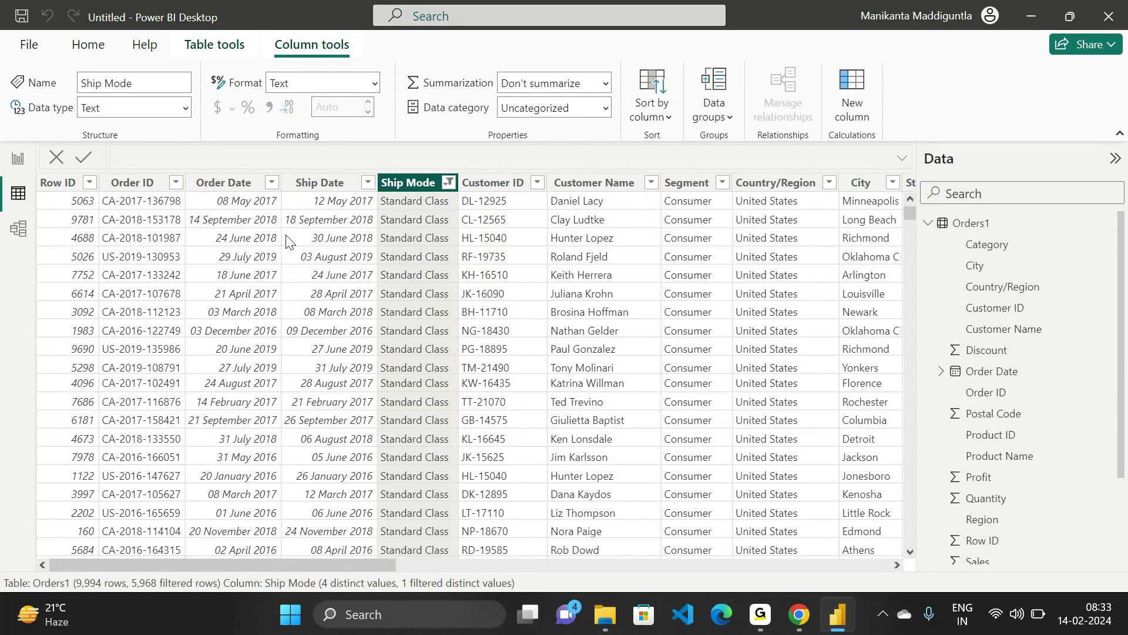
scroll(270, 334, down, 2)
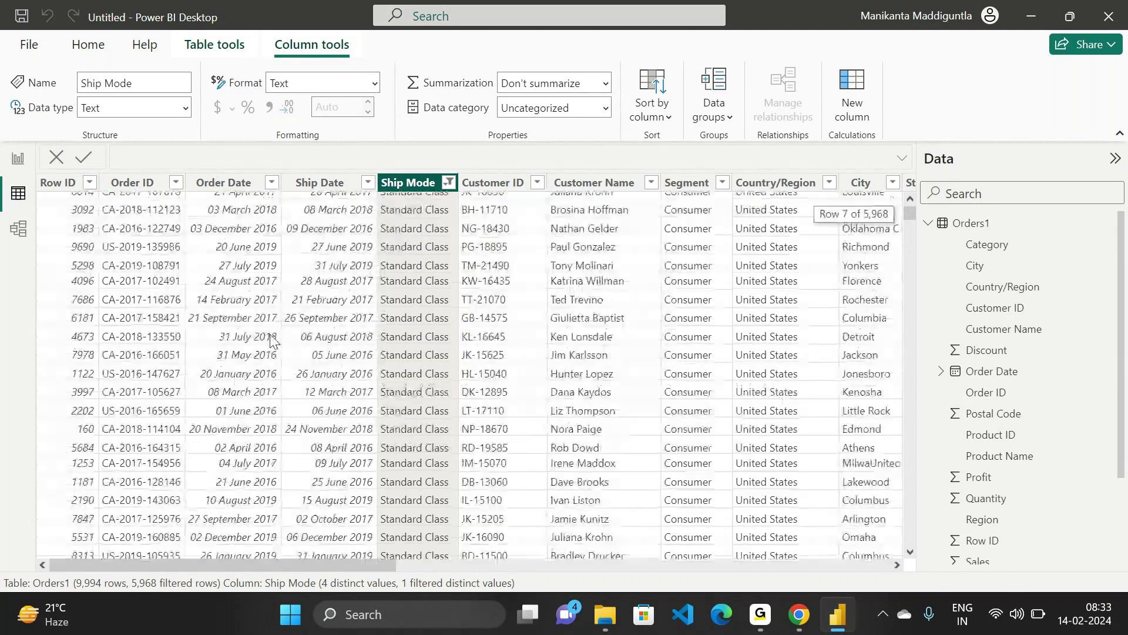
- Compare the order and ship dates across the Standard Class rows, and remove the Ship Mode filter
scroll(271, 339, up, 2)
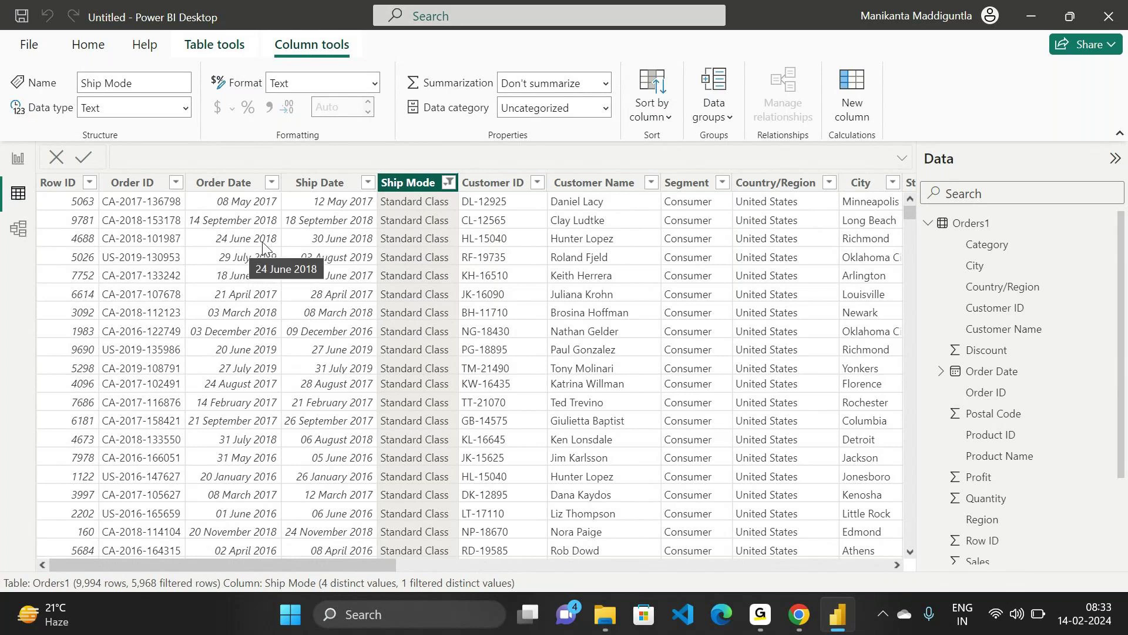
scroll(274, 316, down, 2)
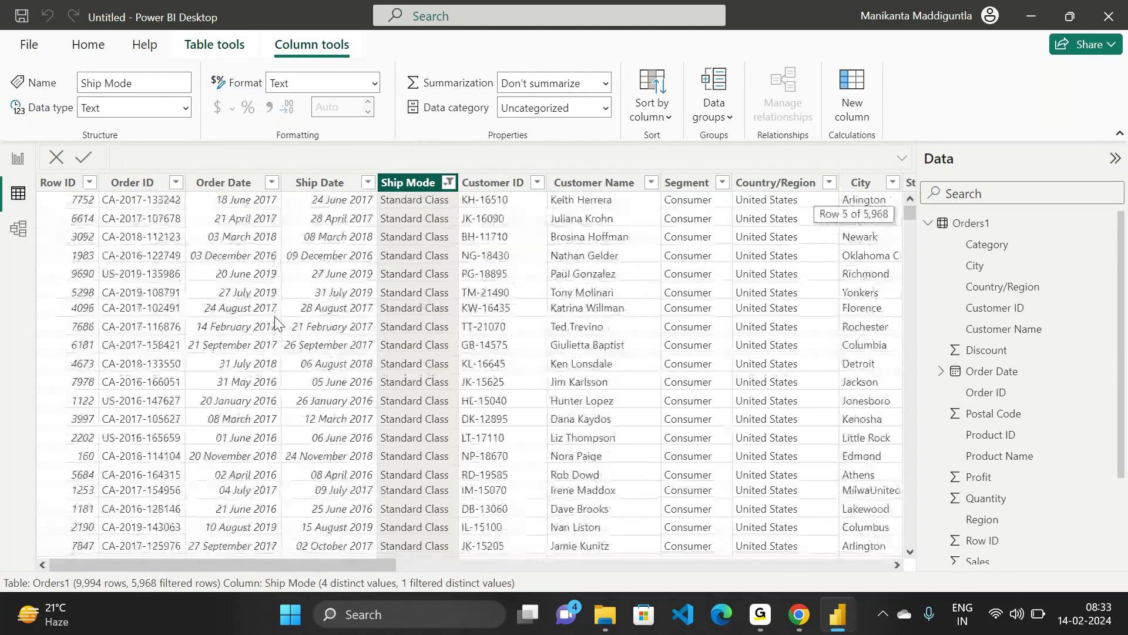
scroll(274, 321, down, 1)
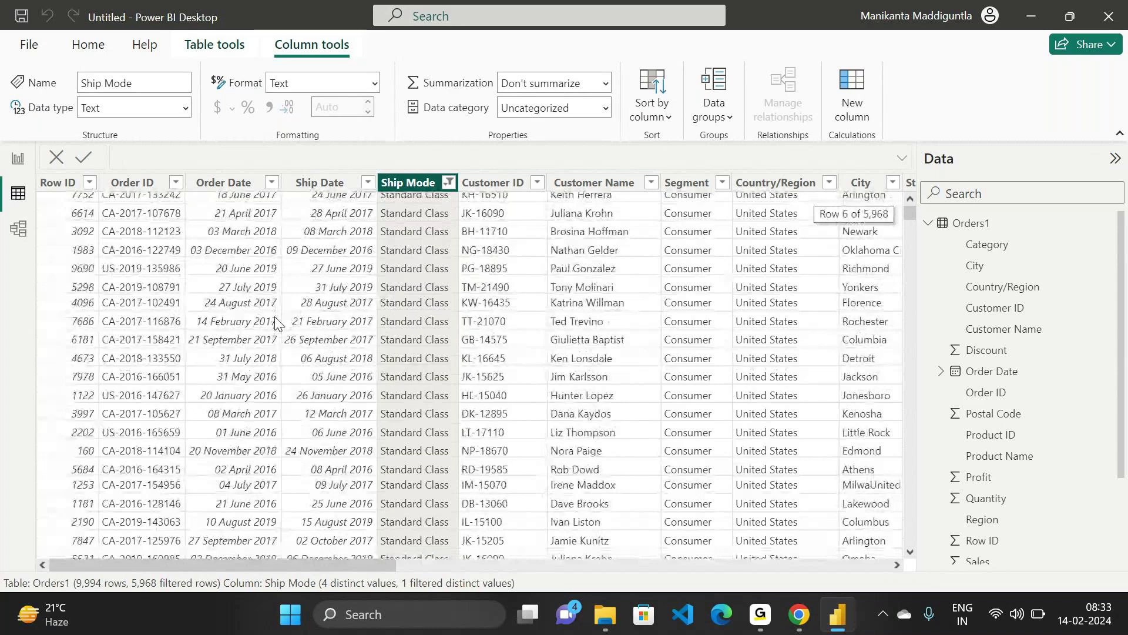
scroll(337, 298, down, 1)
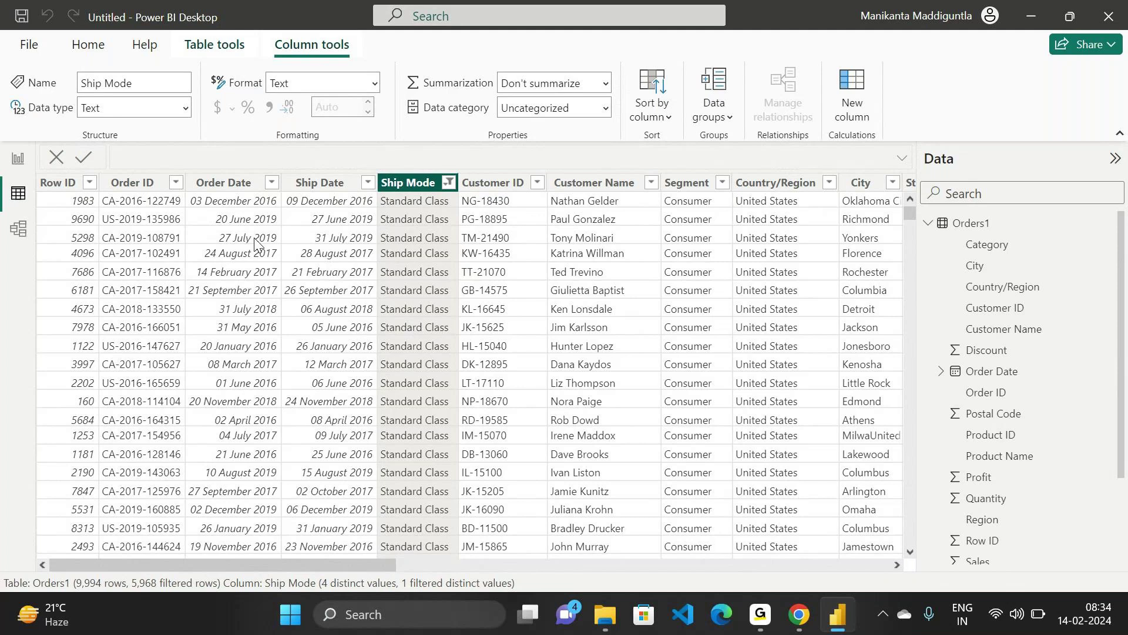
scroll(235, 264, up, 1)
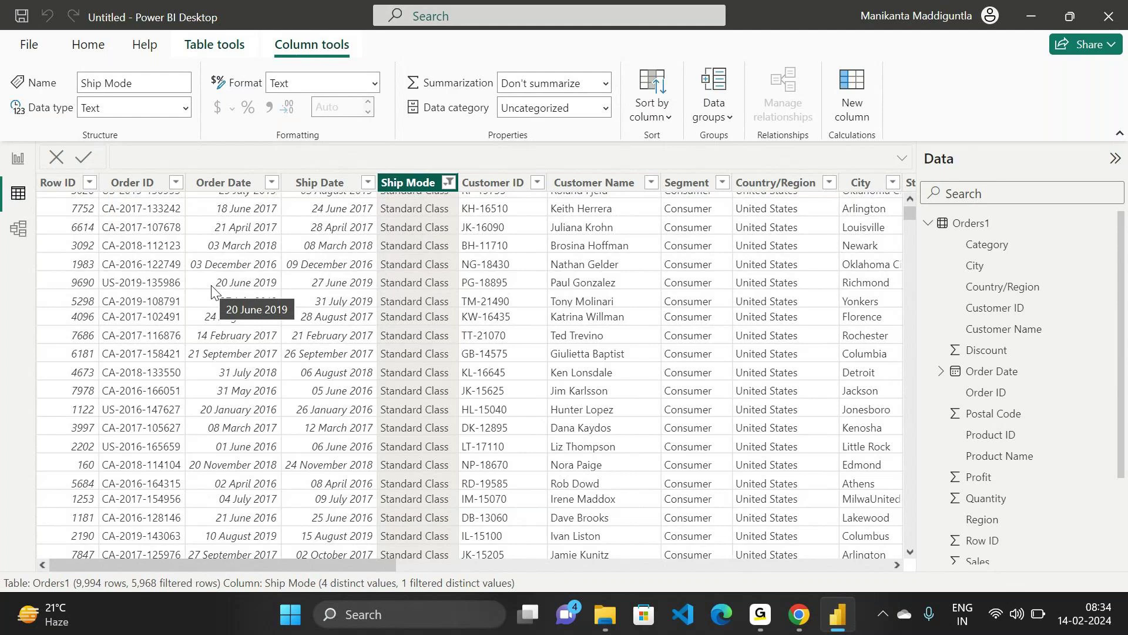
click(448, 182)
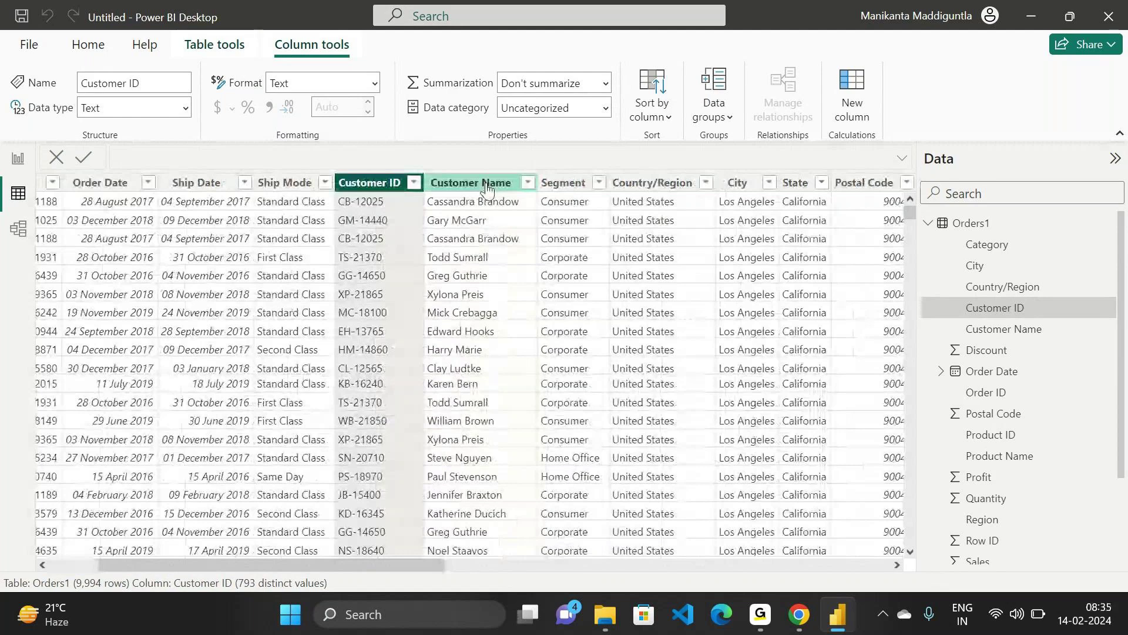
- Review the Customer Name column and the Segment filter options, dismissing the low-battery notices and leaving the Segment column name as is
click(487, 188)
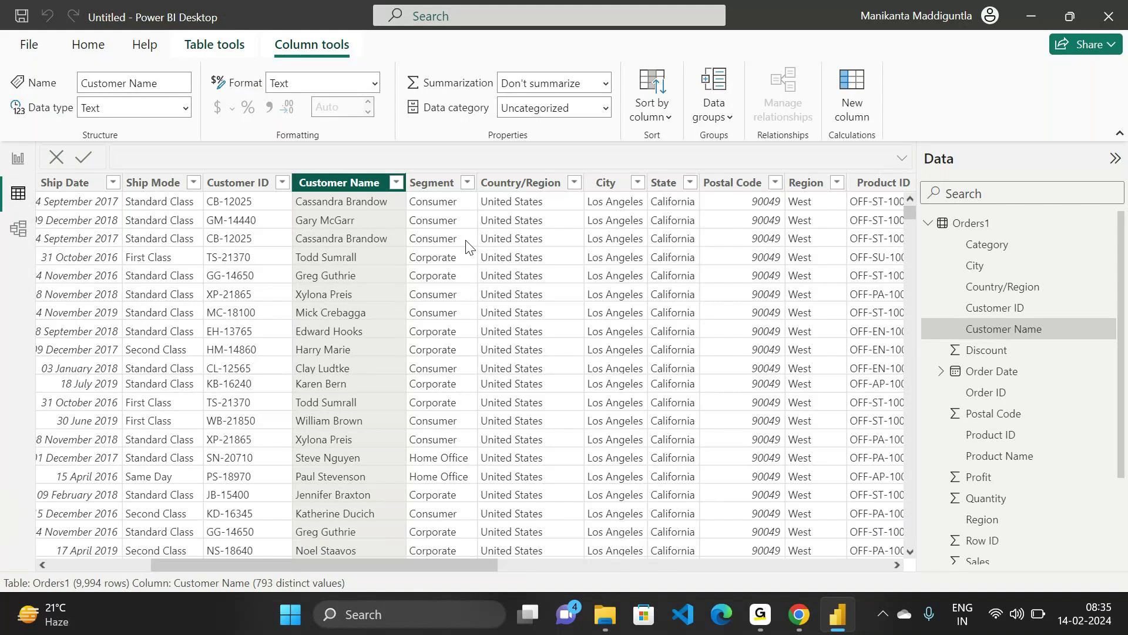
click(467, 182)
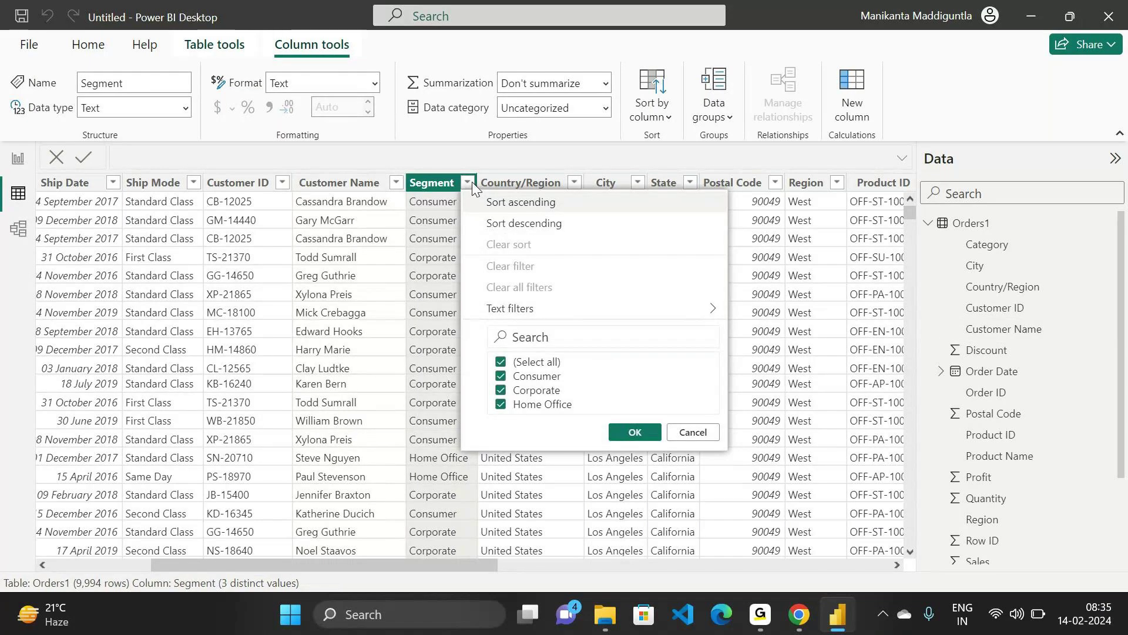
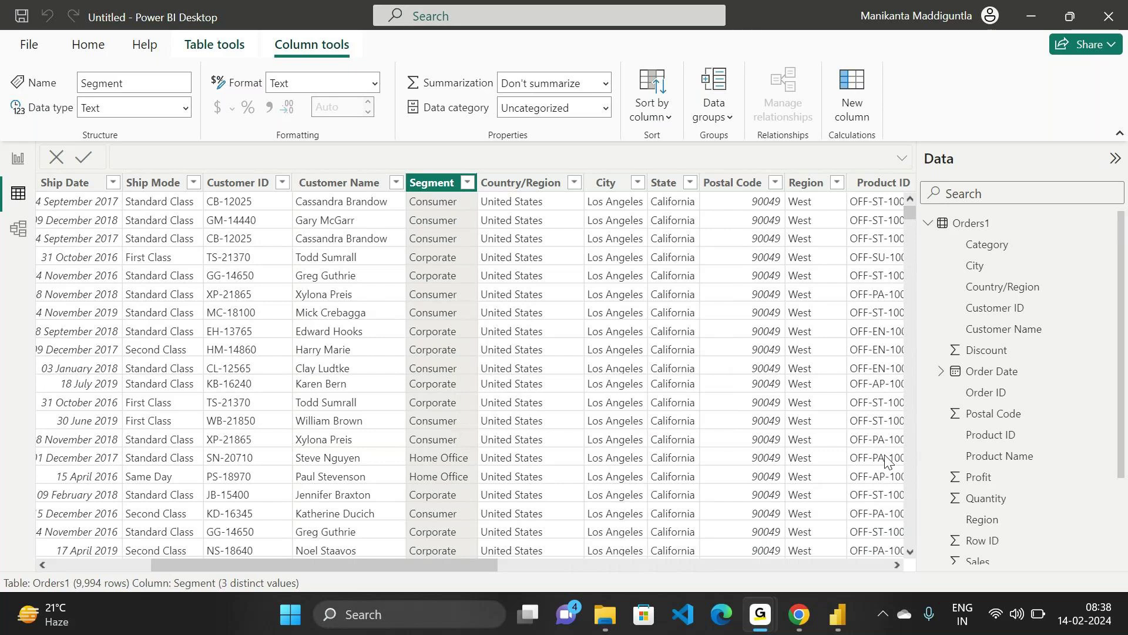
click(468, 182)
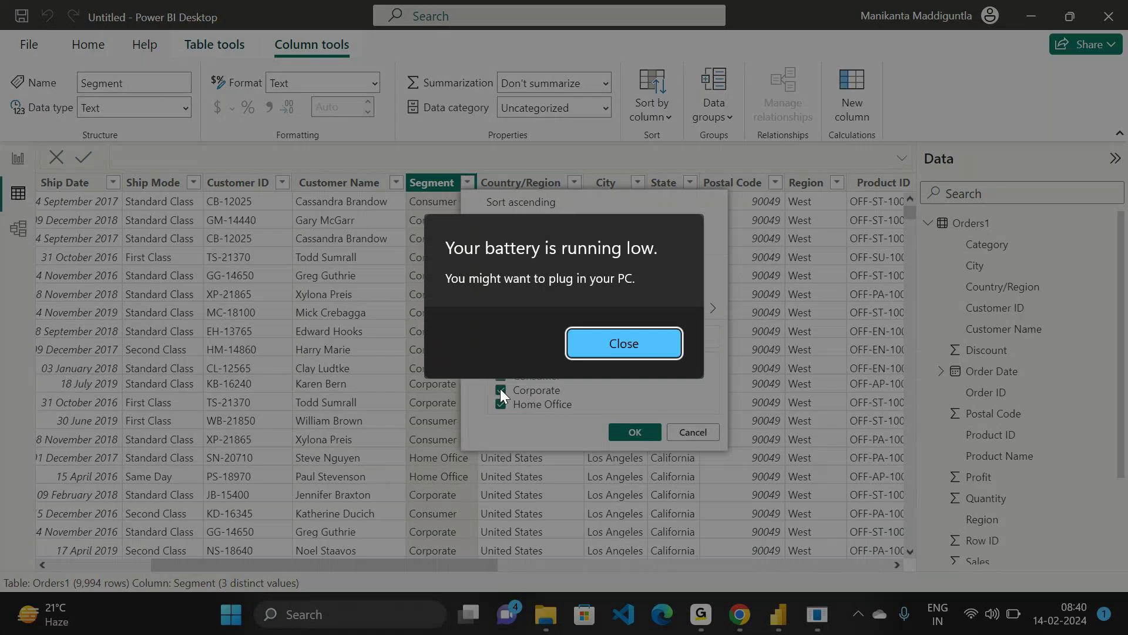
click(636, 352)
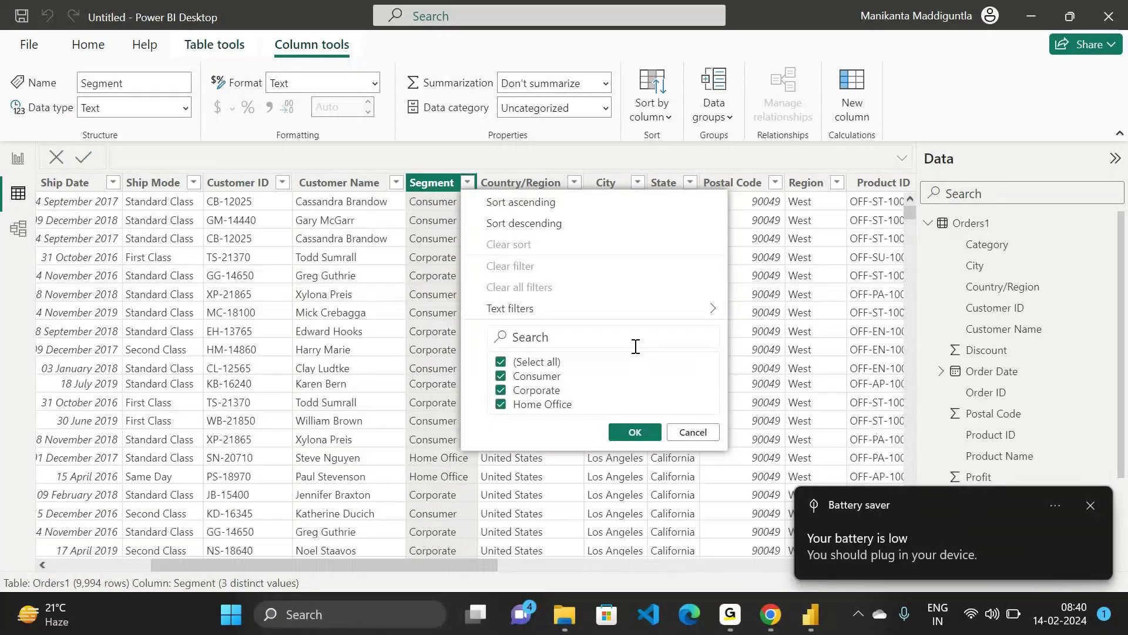
click(1090, 504)
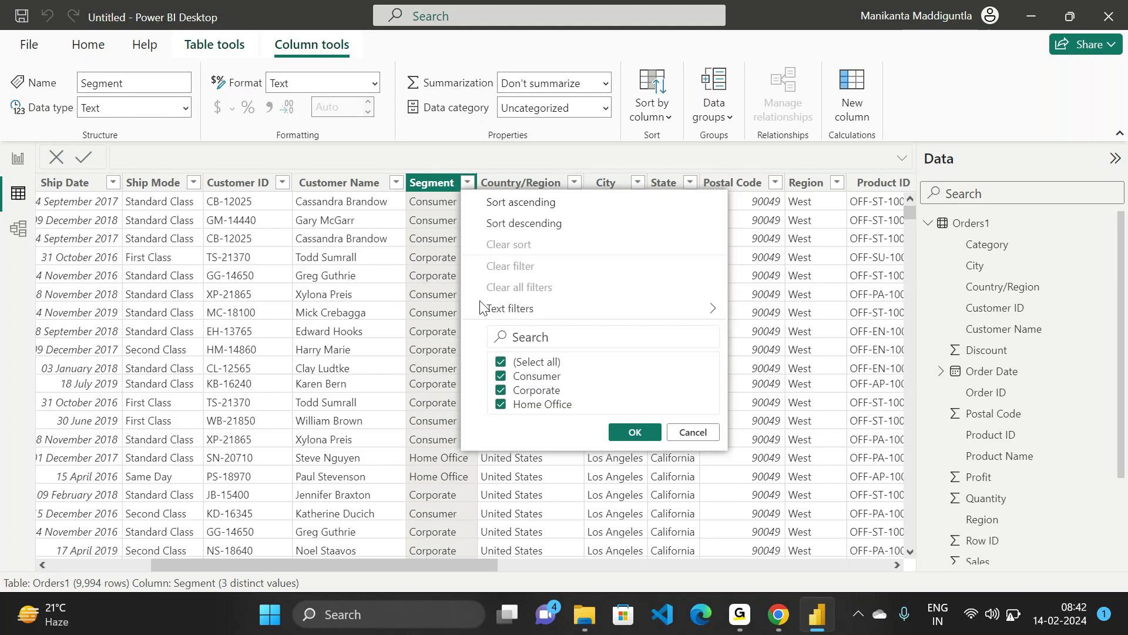
click(436, 182)
mouse_move(438, 187)
mouse_down()
mouse_move(516, 184)
mouse_move(459, 183)
mouse_up()
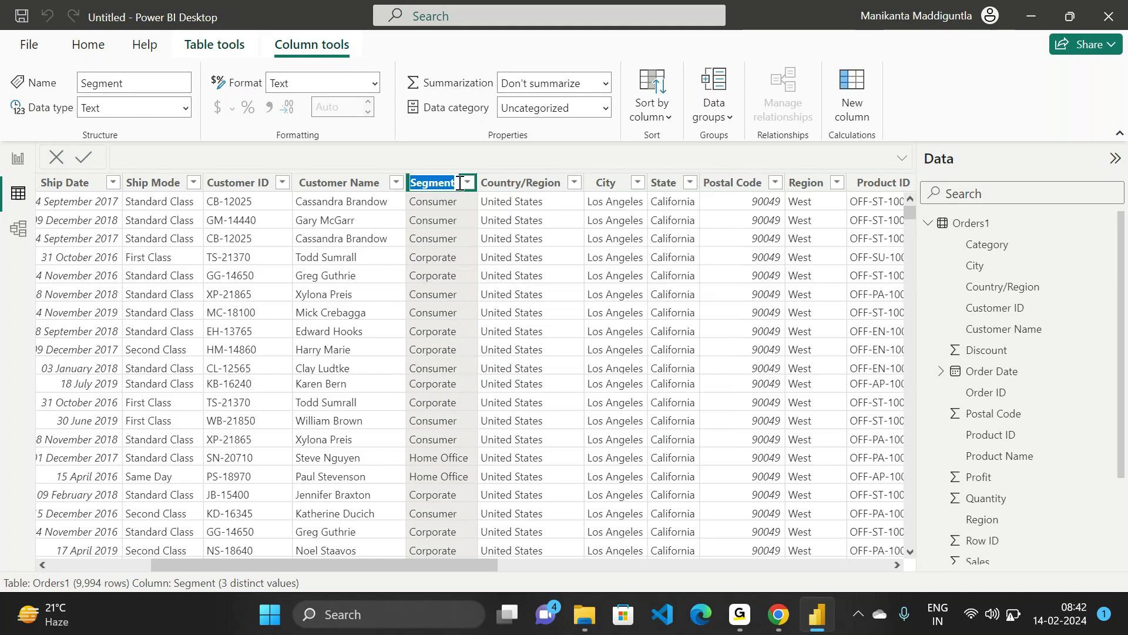
key(Escape)
- Review the filter values of the Country/Region column and close the list with all values selected
click(524, 188)
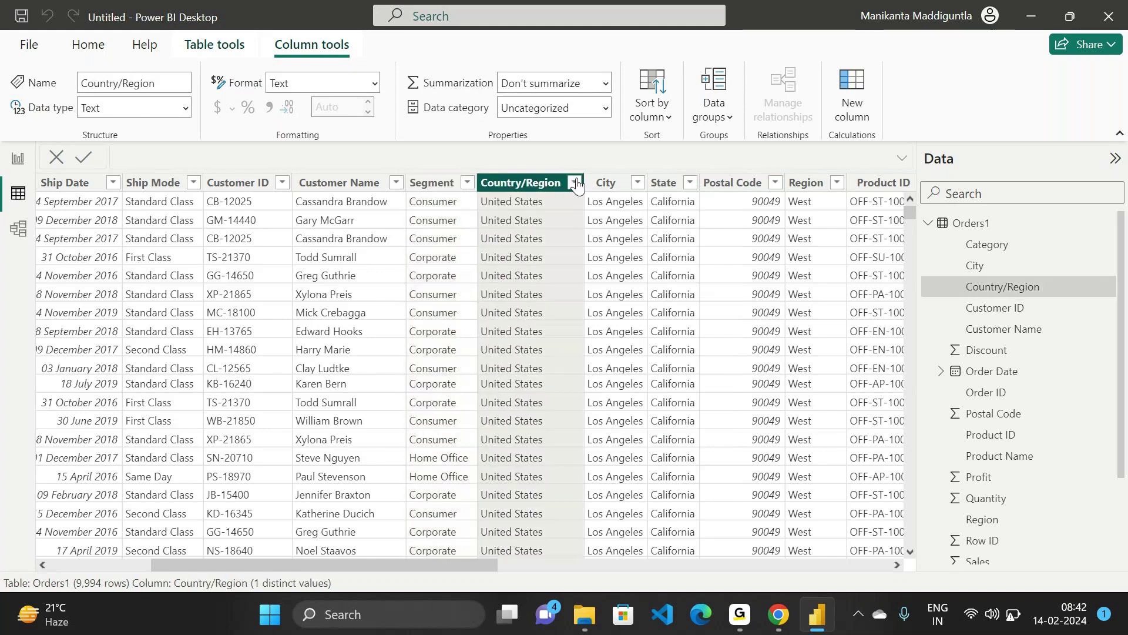
click(576, 183)
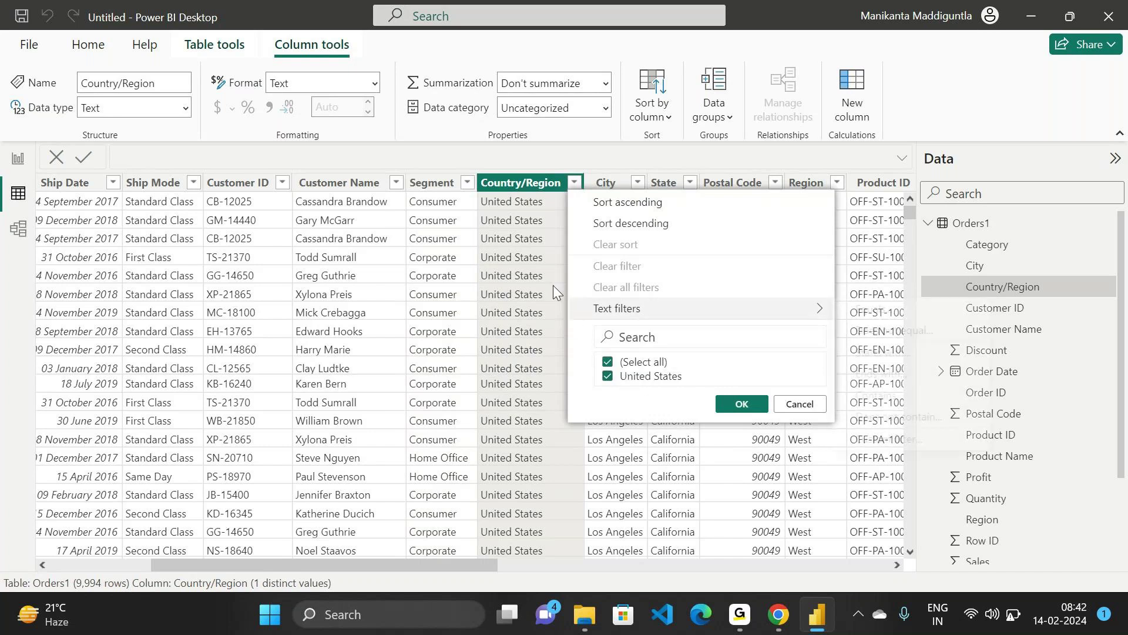
mouse_move(573, 308)
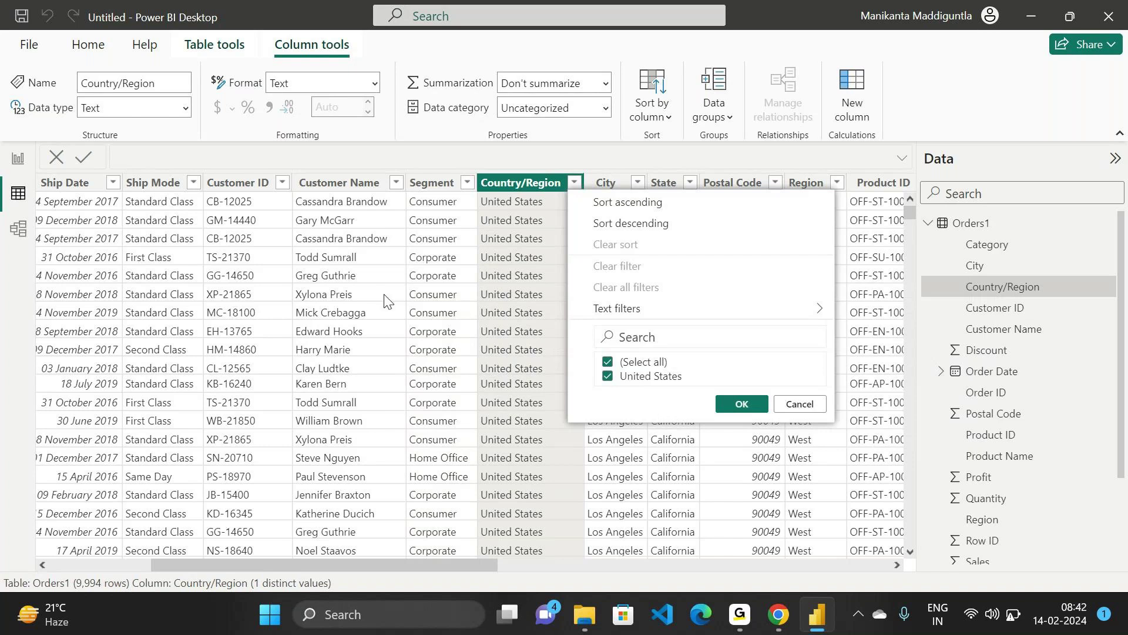
click(739, 406)
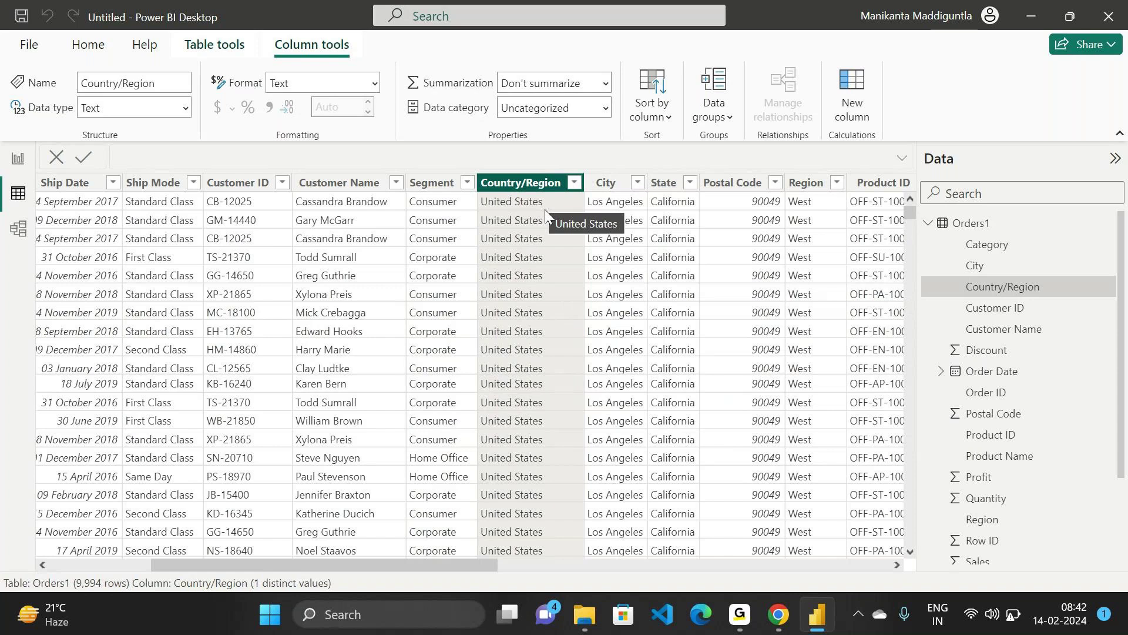
- Look through the City, State and Postal Code columns and review the Region column's filter values
click(614, 188)
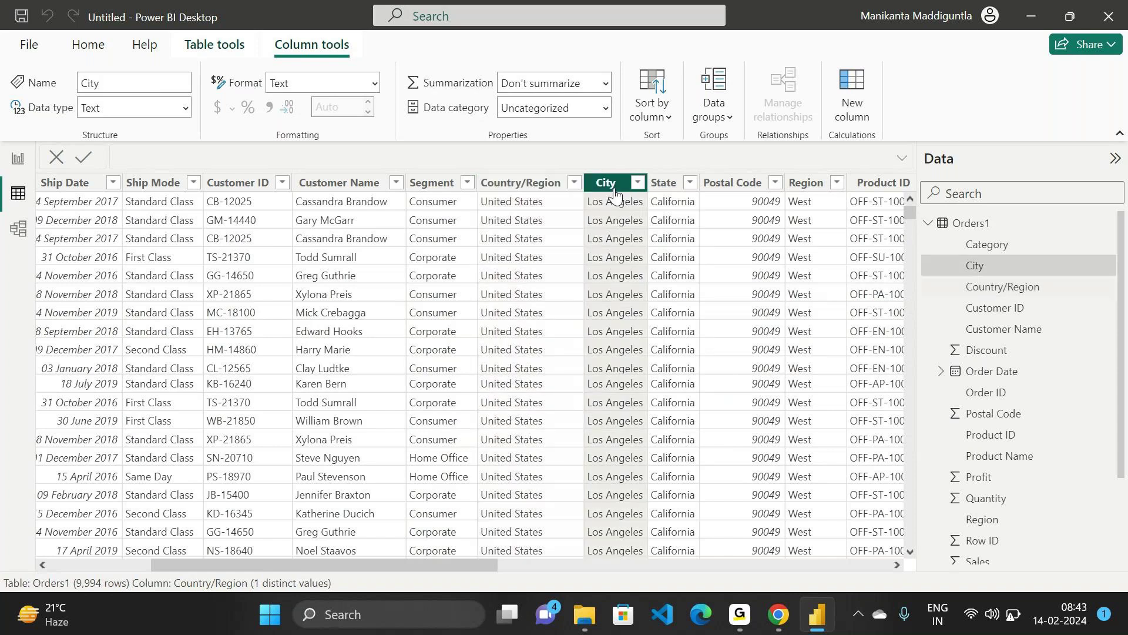
click(663, 190)
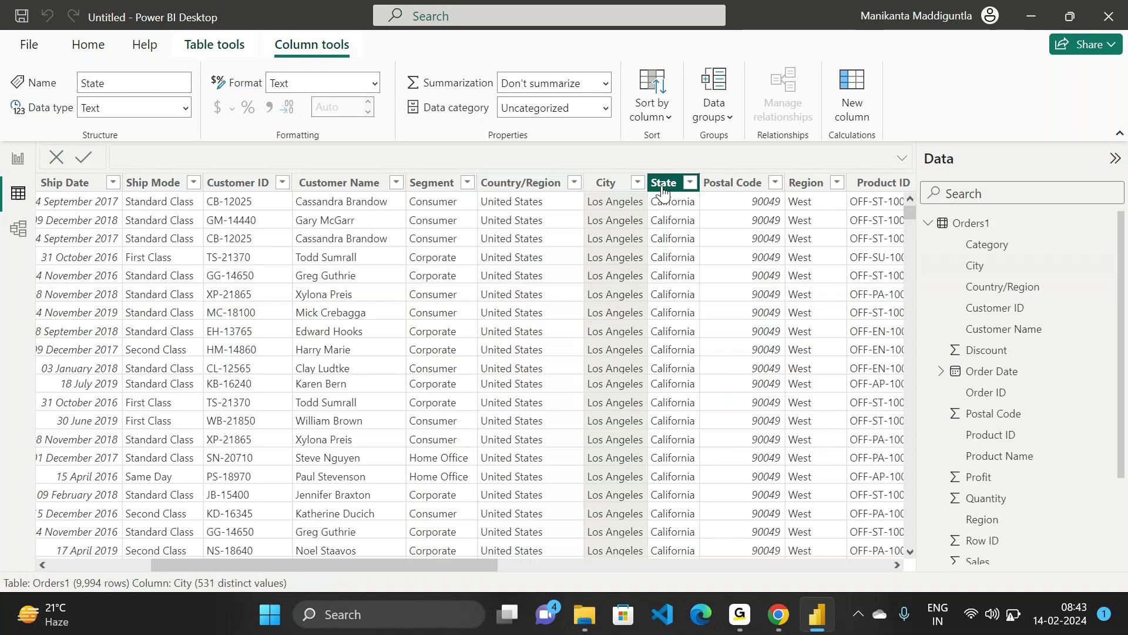
click(739, 185)
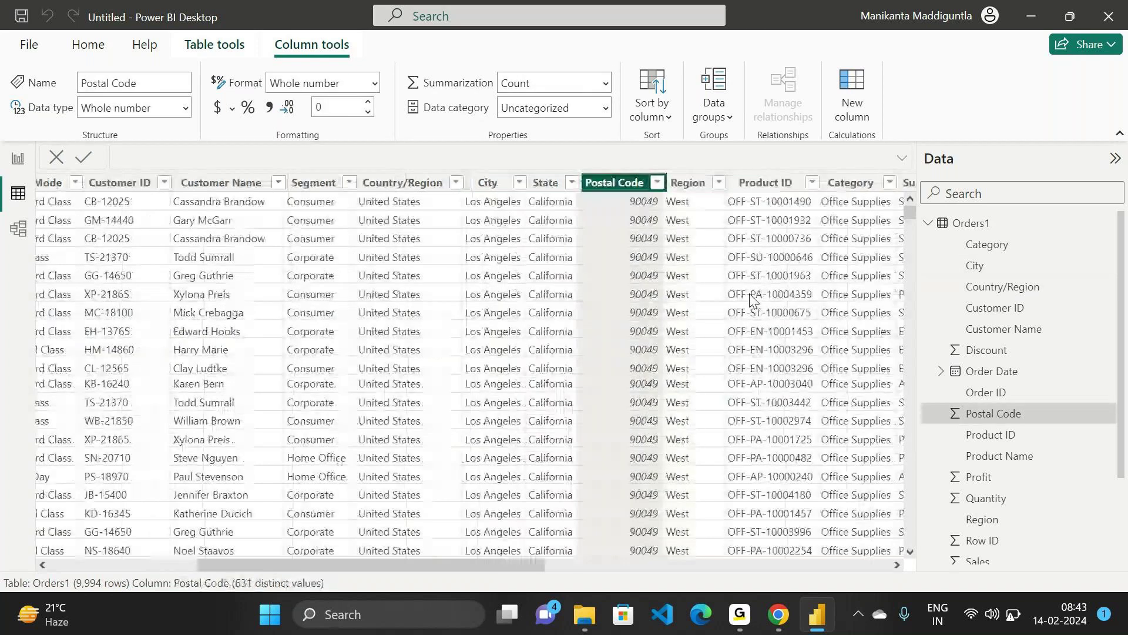
click(687, 187)
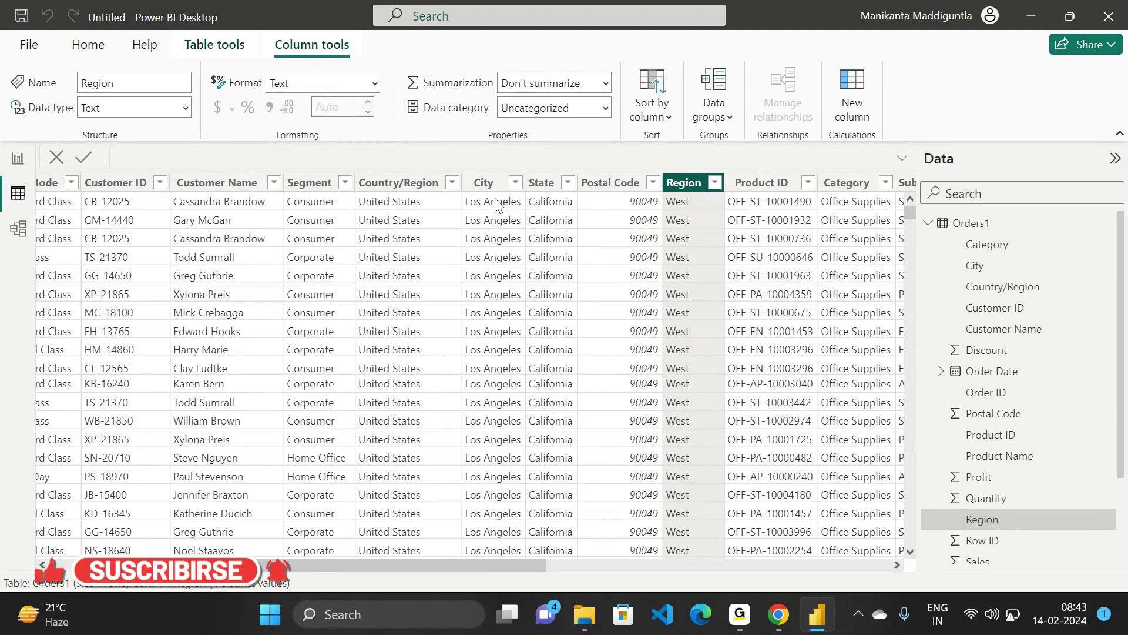
click(715, 182)
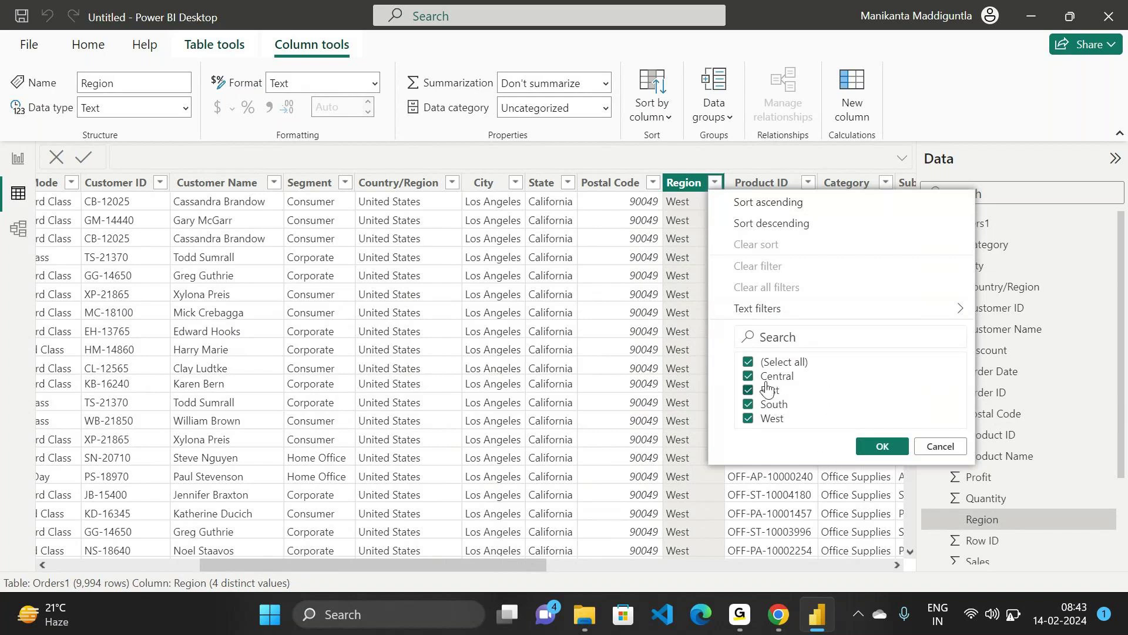
click(690, 181)
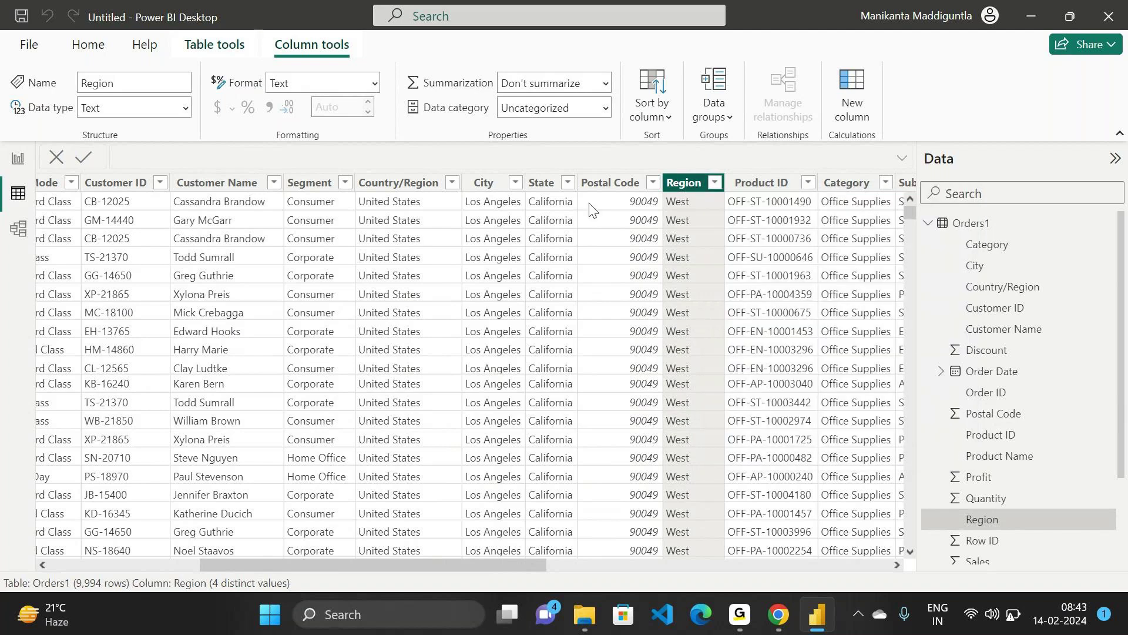
- Examine the Product ID column and the adjoining Category, Sub-Category and Product Name columns
click(765, 183)
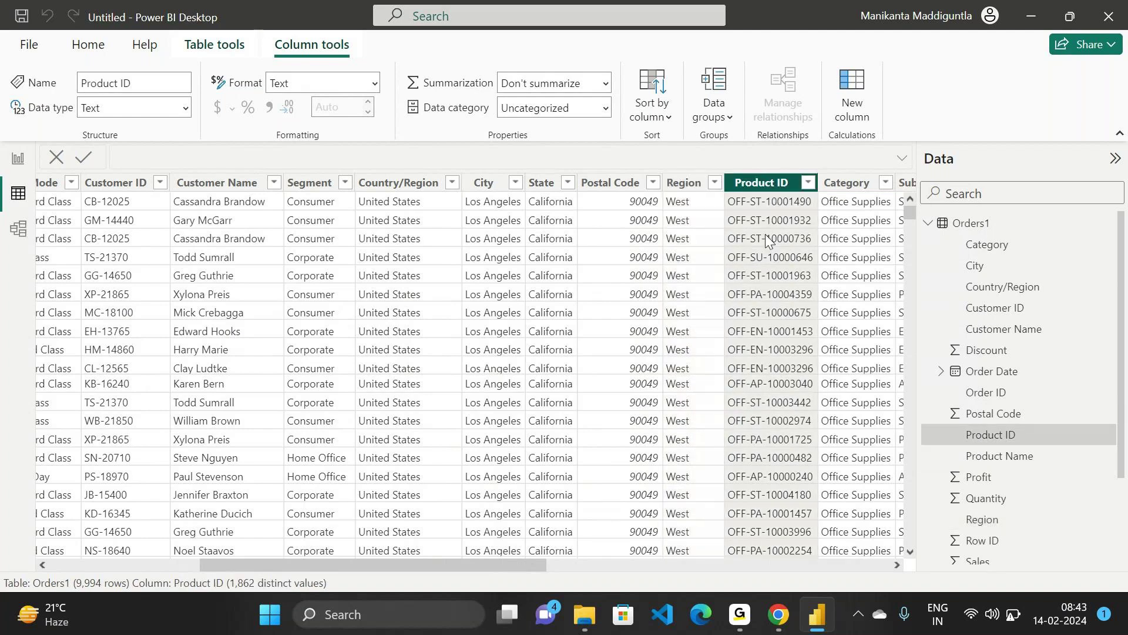
scroll(765, 239, right, 3)
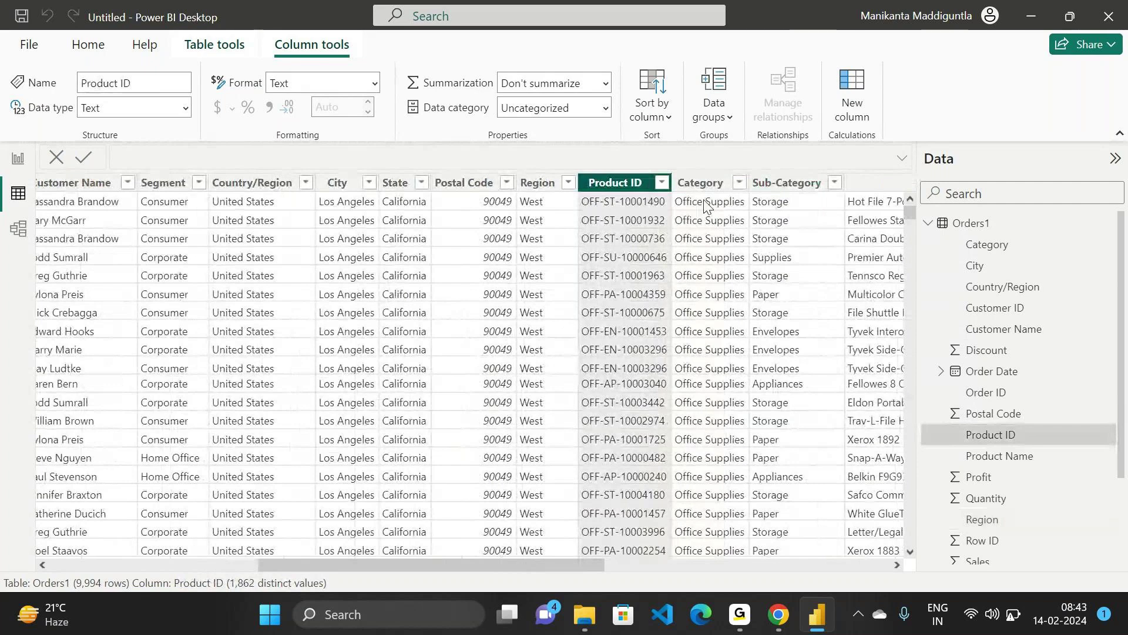
scroll(698, 274, right, 3)
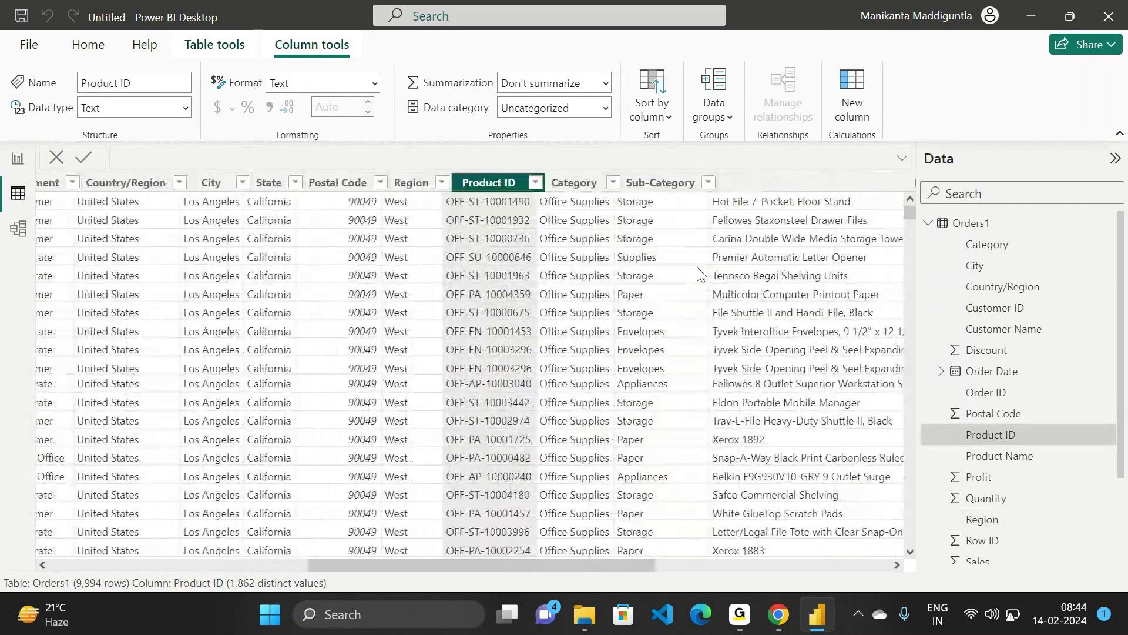
scroll(698, 274, right, 3)
scroll(697, 274, right, 2)
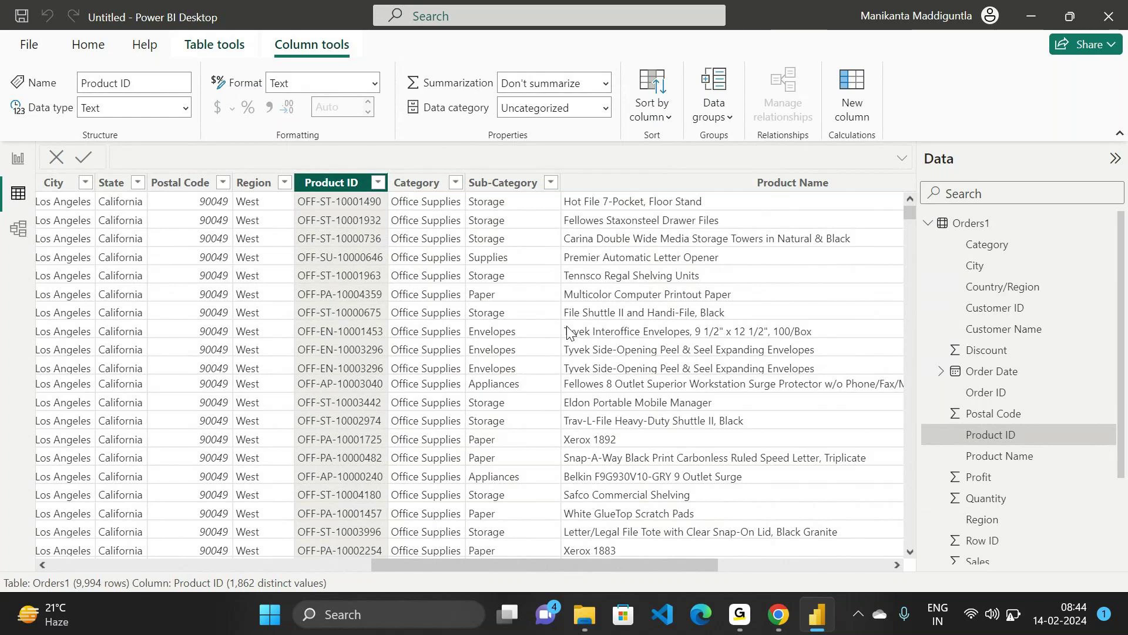
scroll(567, 330, right, 3)
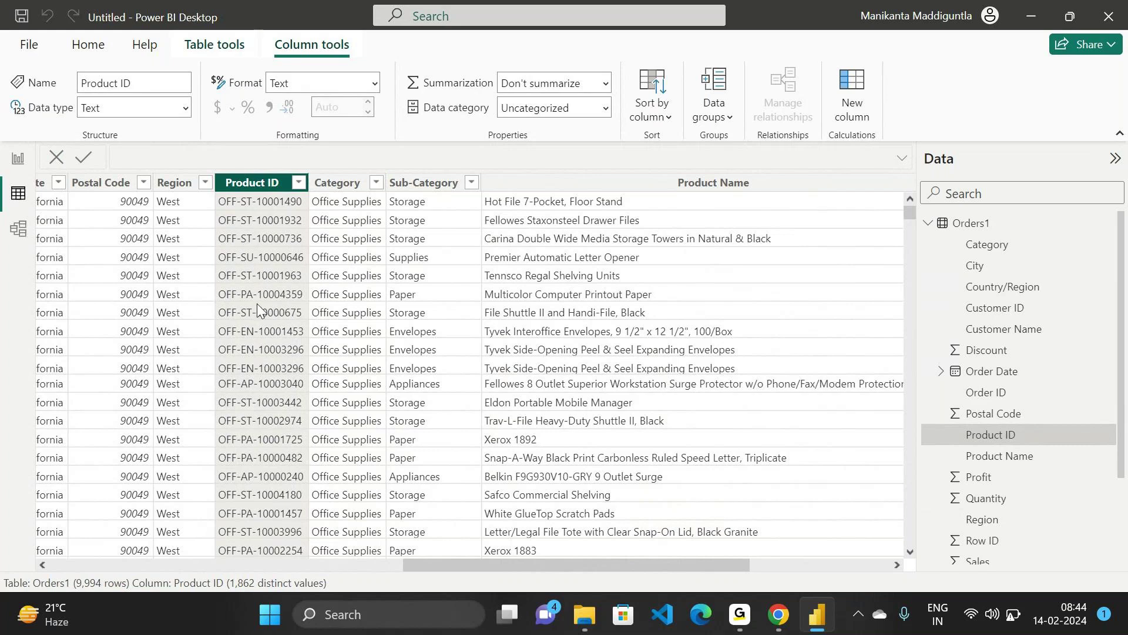
scroll(746, 227, right, 1)
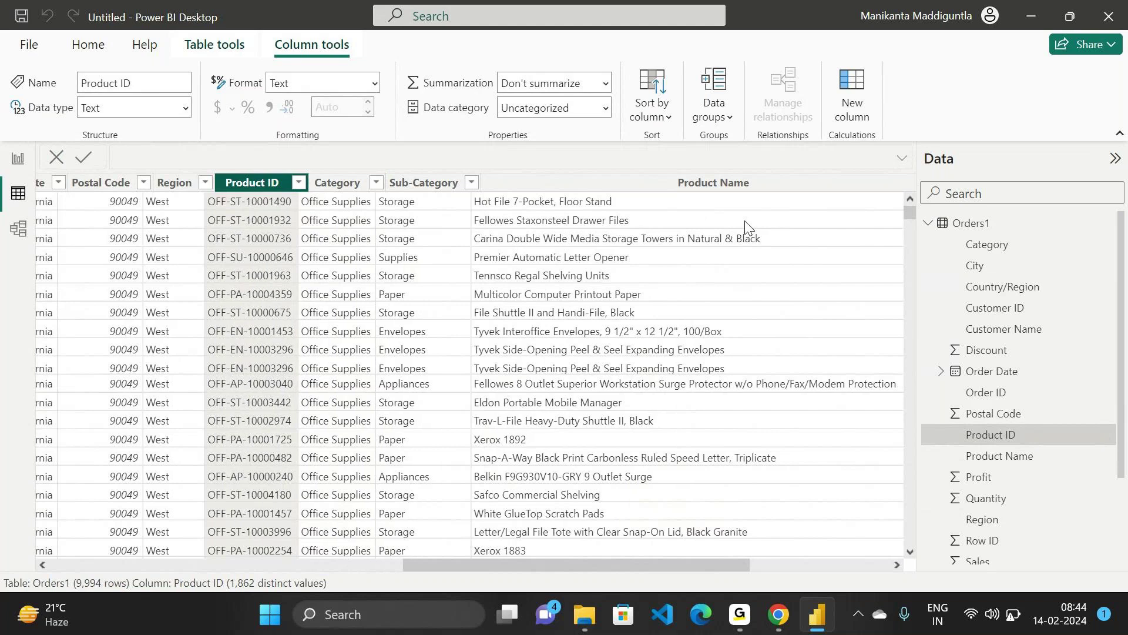
scroll(745, 226, right, 2)
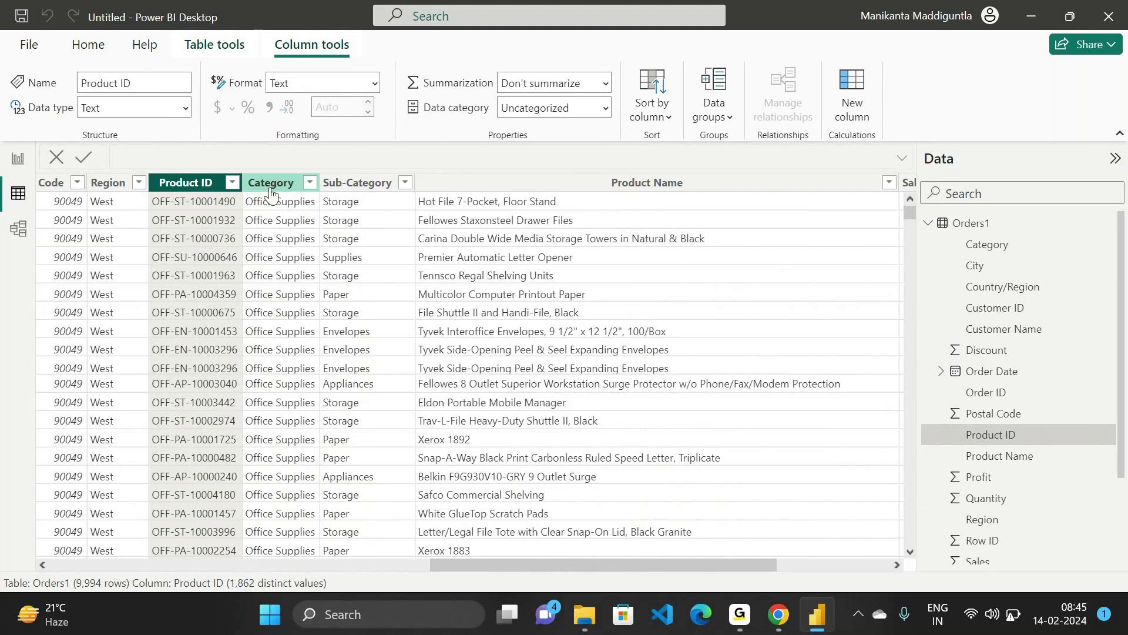
- Review the filter values of the Category column, keeping all categories selected
click(294, 185)
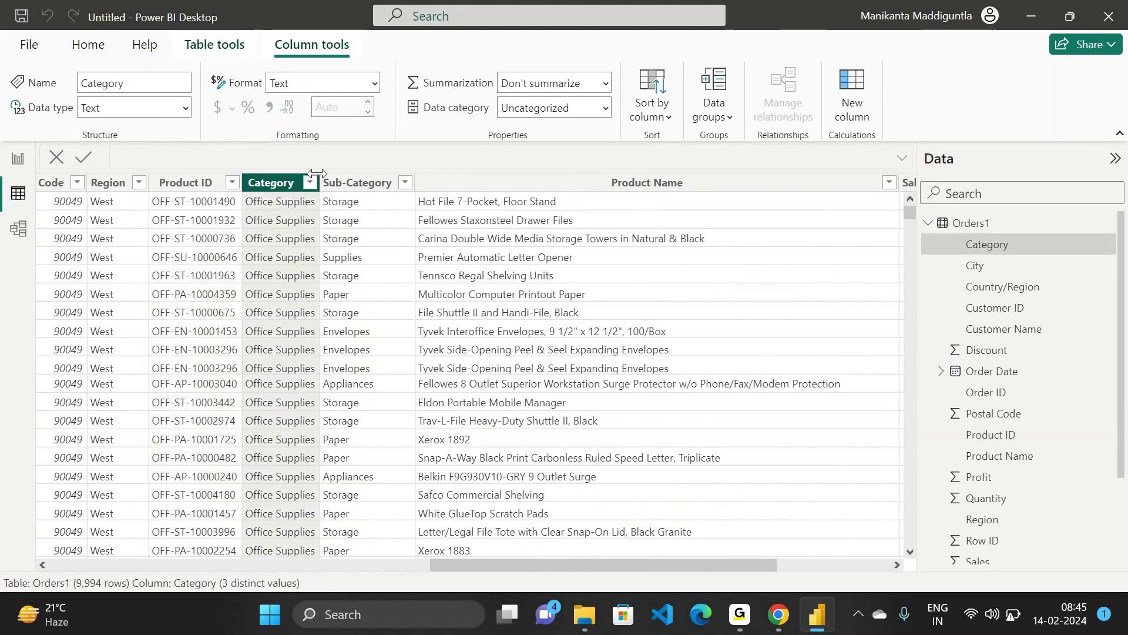
click(310, 183)
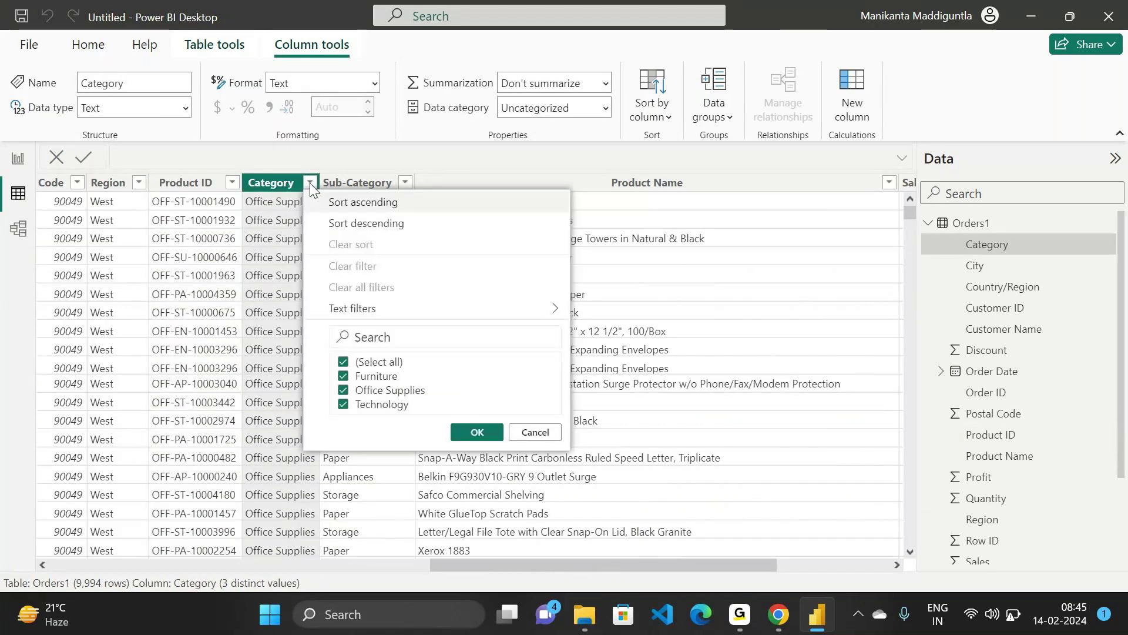
click(476, 435)
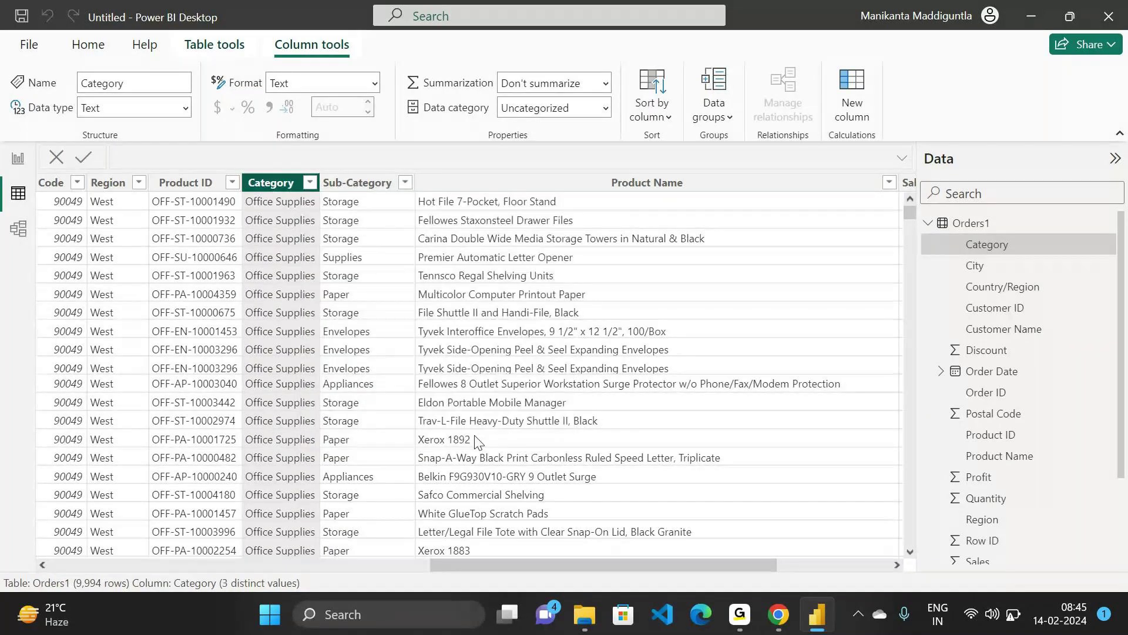
click(310, 183)
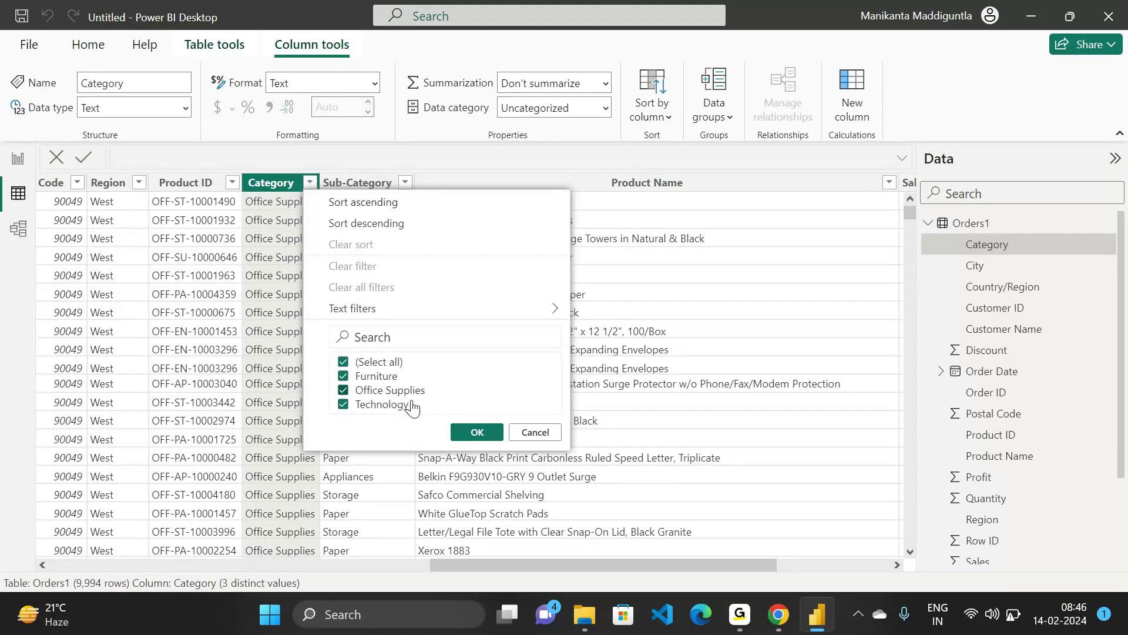
click(476, 433)
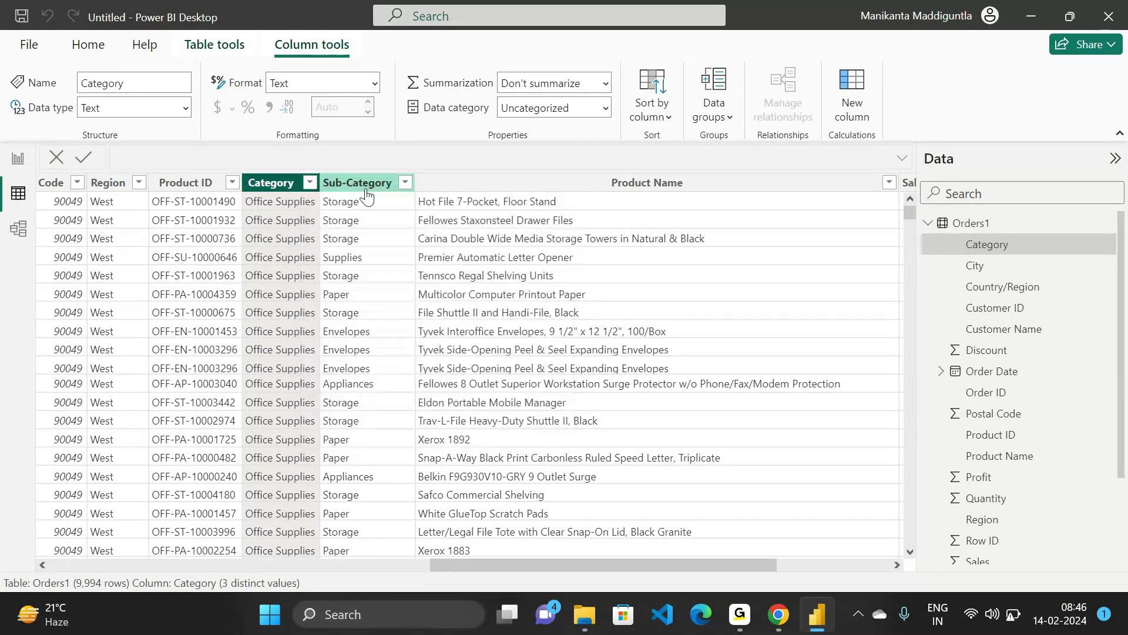
- Review the filter values of the Sub-Category column, keeping all sub-categories selected
click(359, 183)
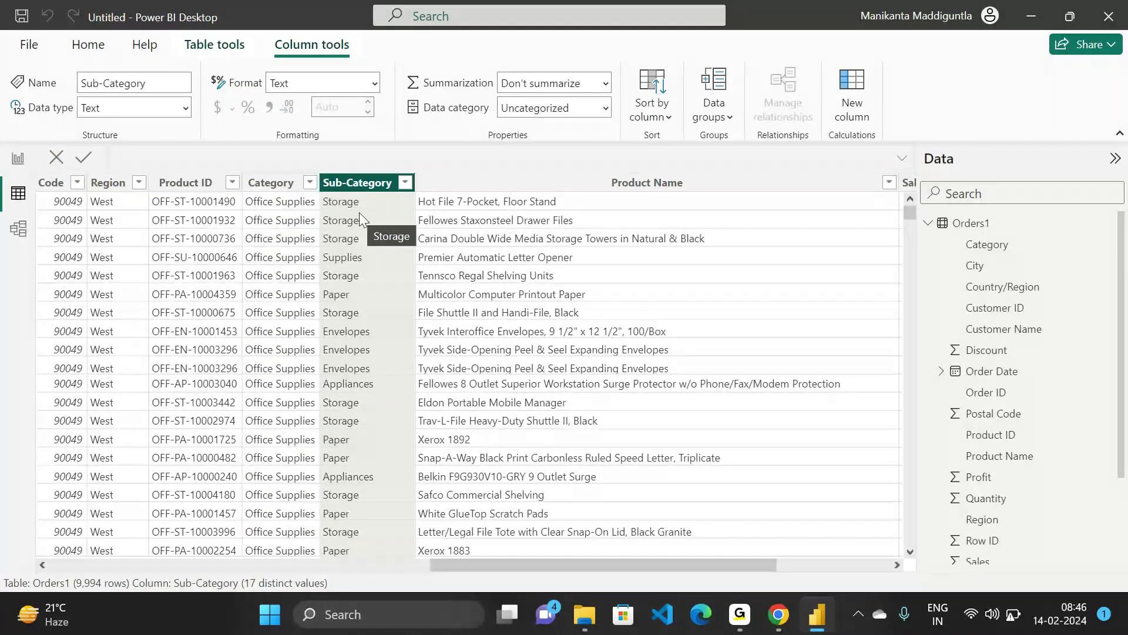
click(405, 183)
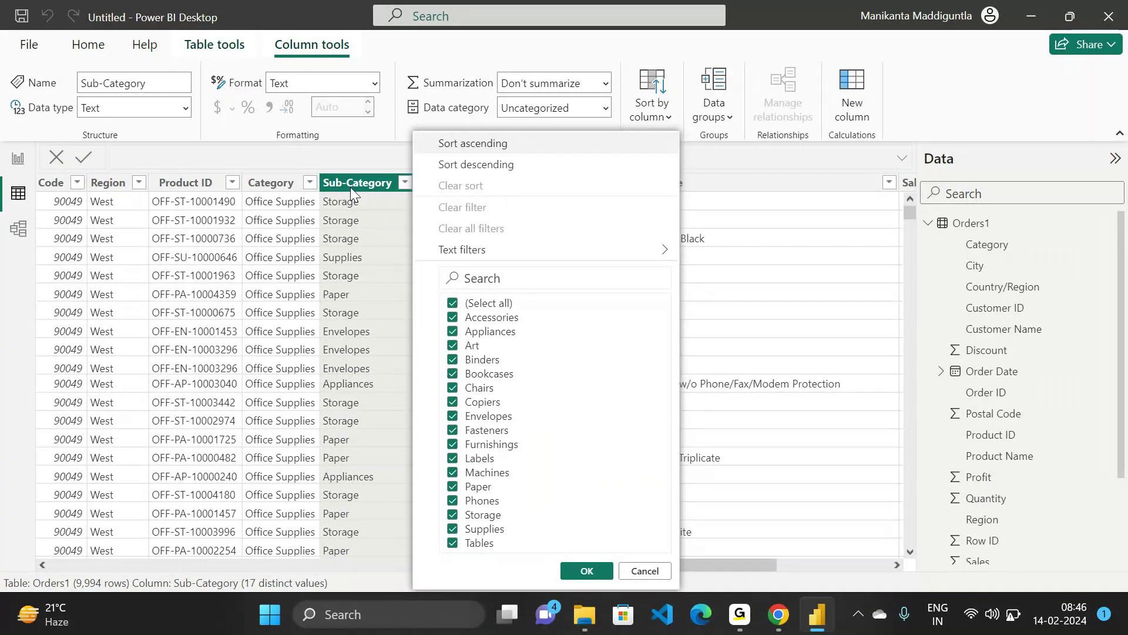
- Examine the Sales, Quantity, Discount and Profit columns of the Orders1 table one after another
scroll(350, 182, right, 4)
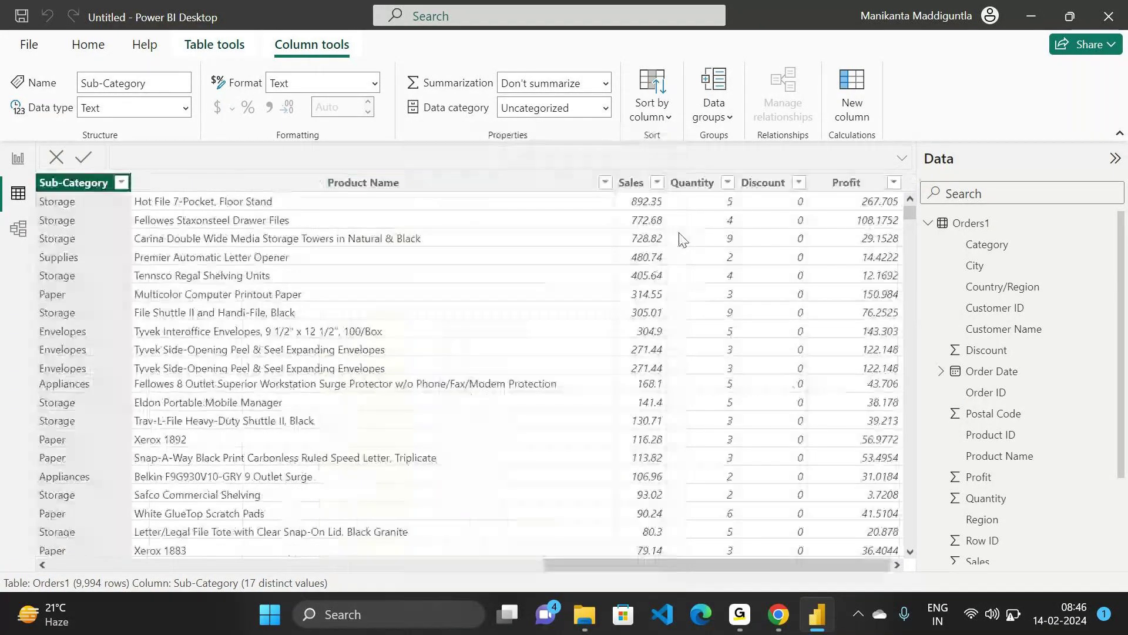
click(631, 183)
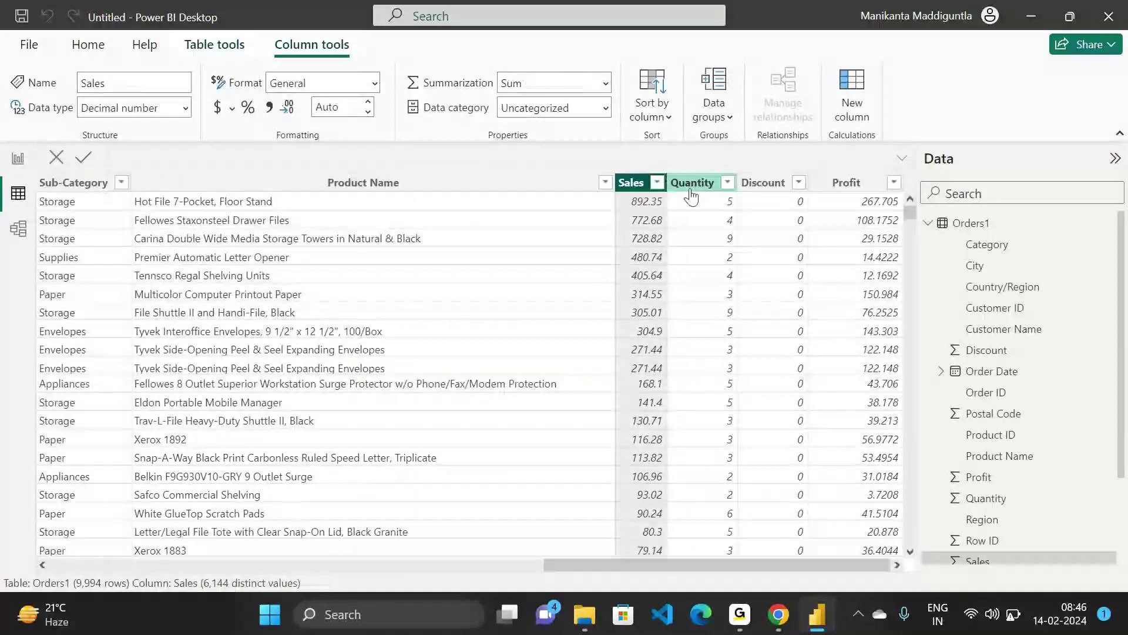
click(692, 187)
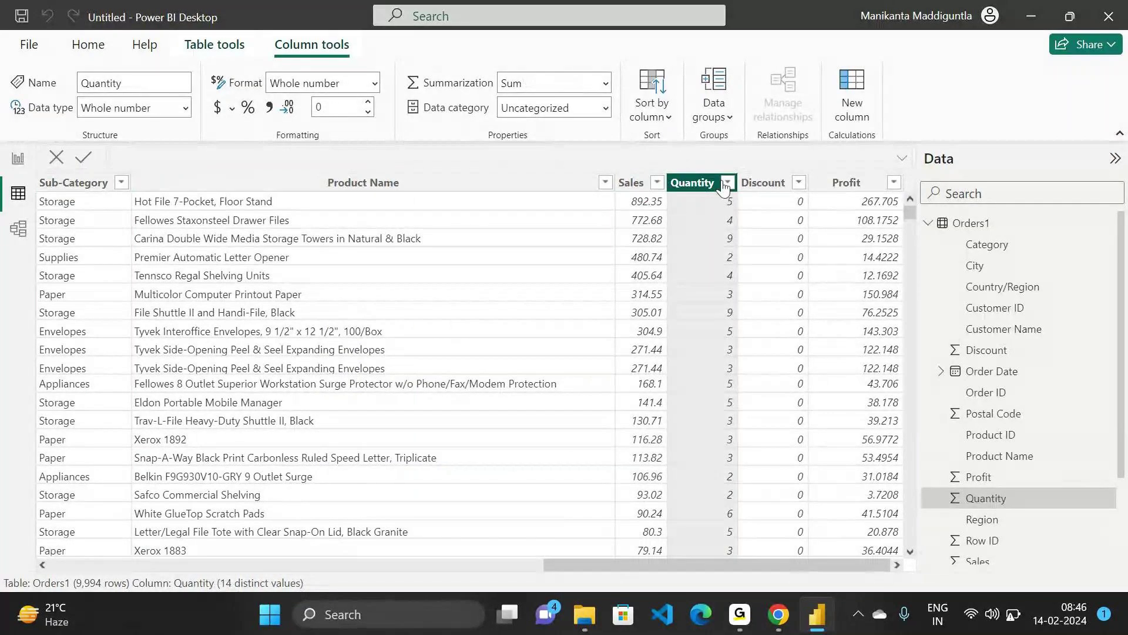
click(764, 186)
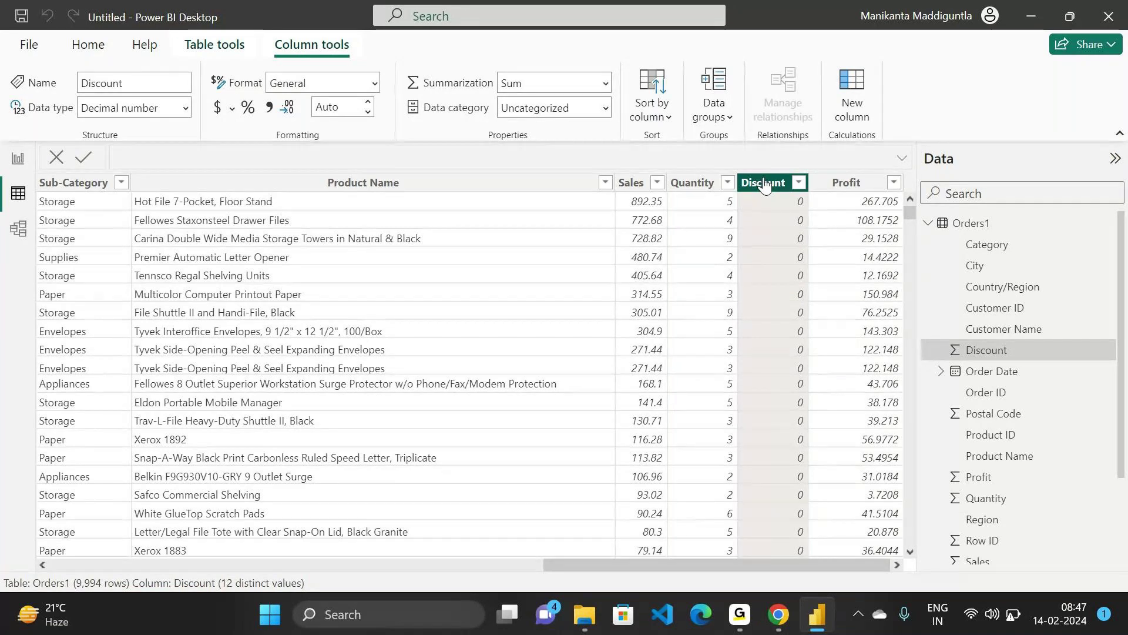
click(851, 185)
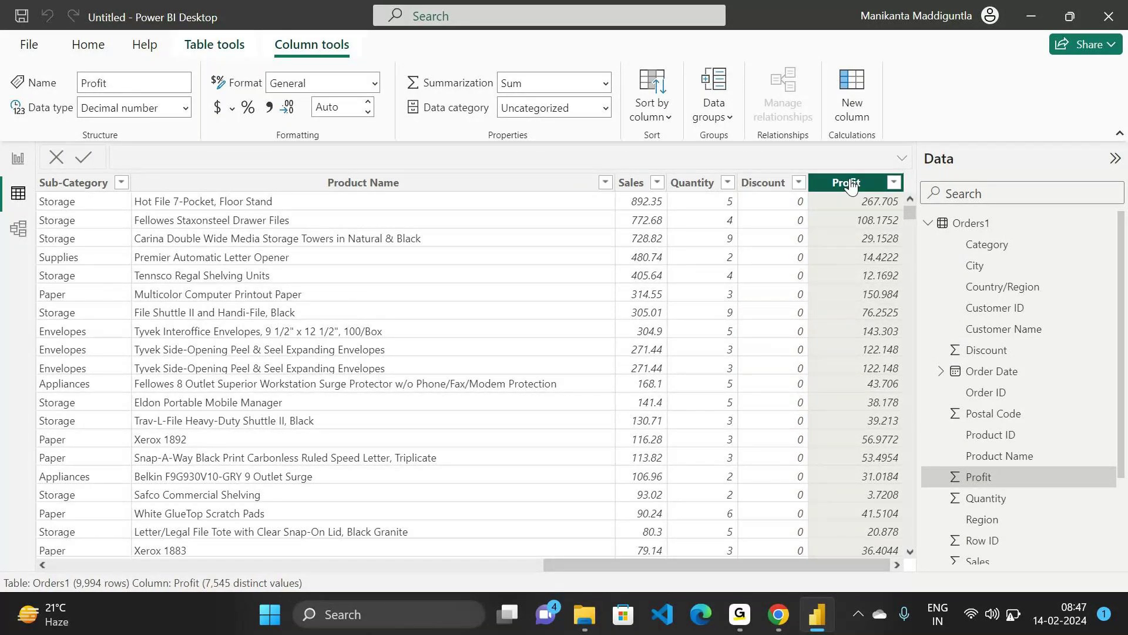
- Look back across the Orders1 table from the Profit column to the shipping and customer columns
scroll(493, 401, left, 2)
scroll(493, 401, left, 2)
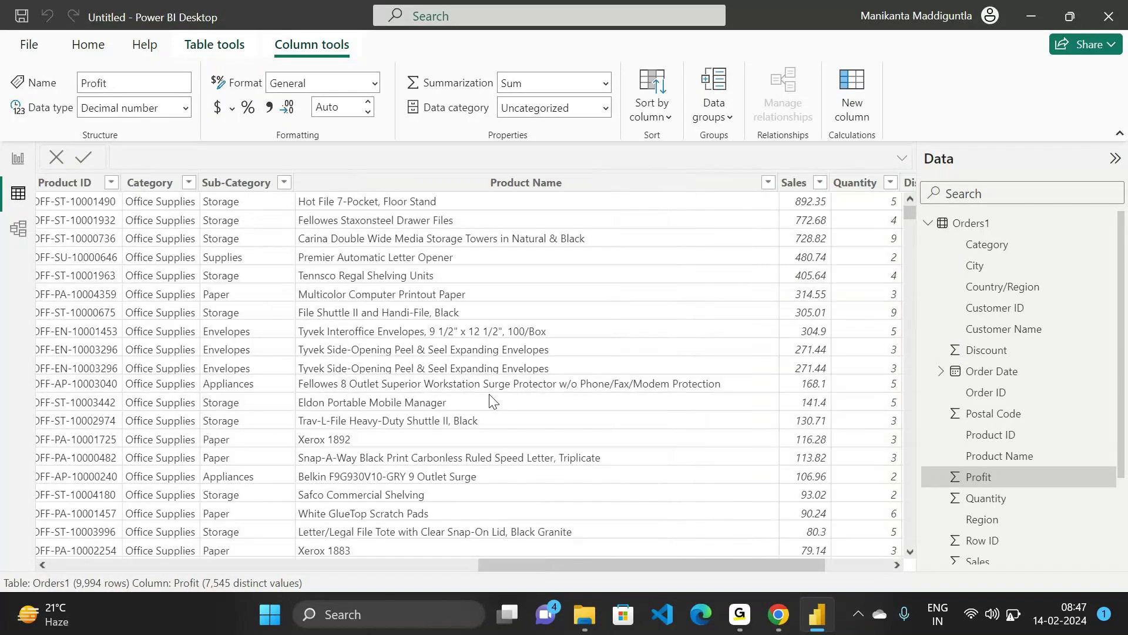
scroll(493, 401, left, 3)
scroll(284, 379, left, 2)
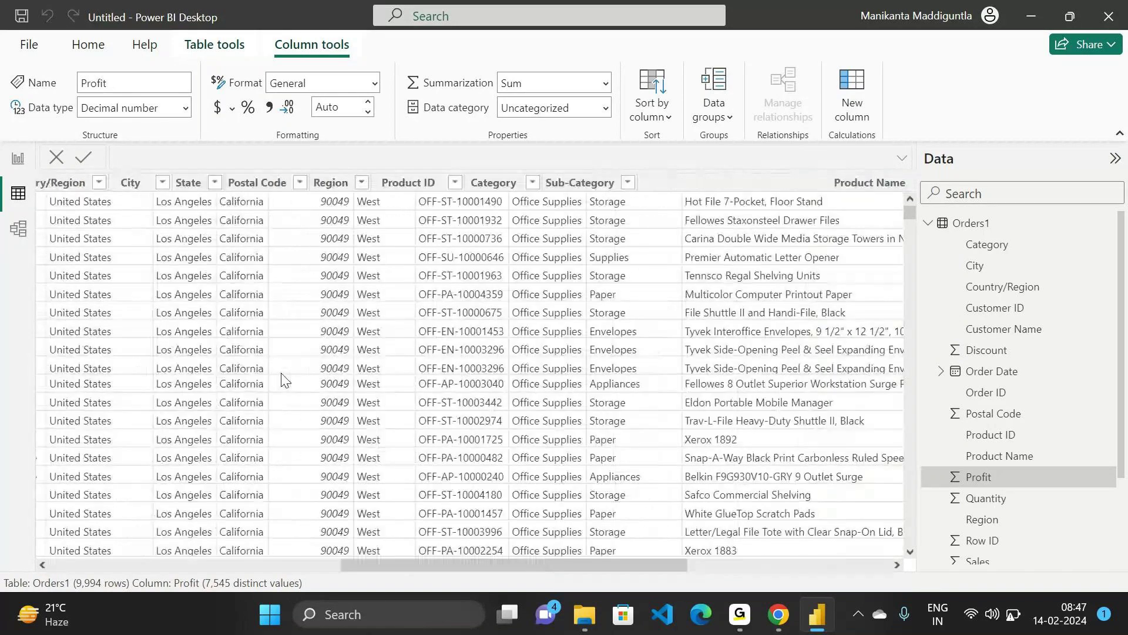
scroll(285, 379, left, 4)
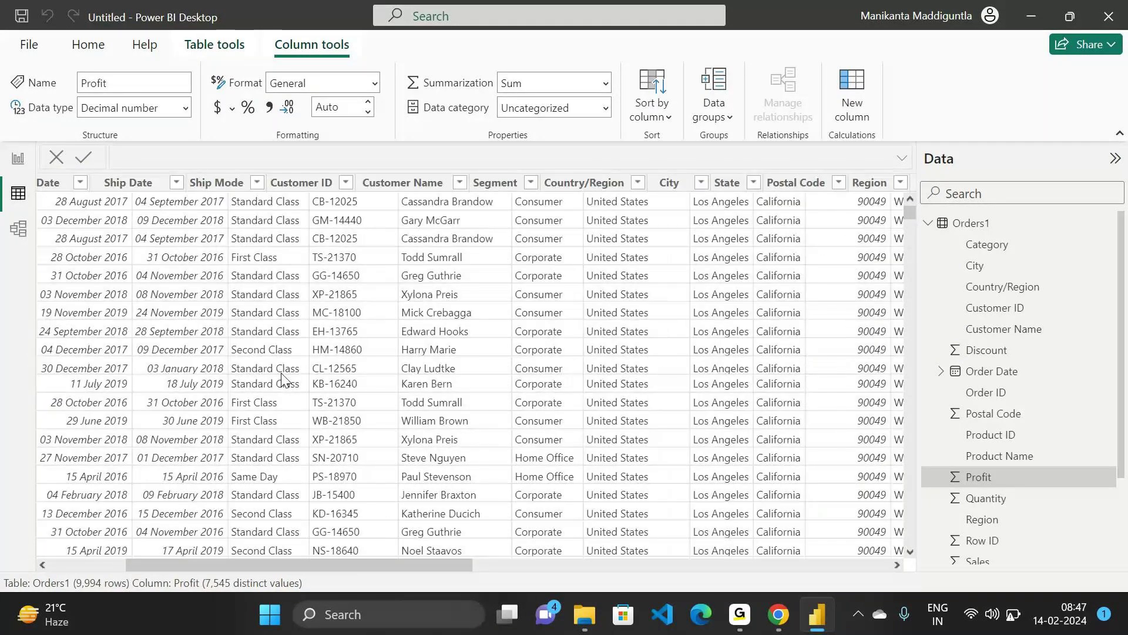